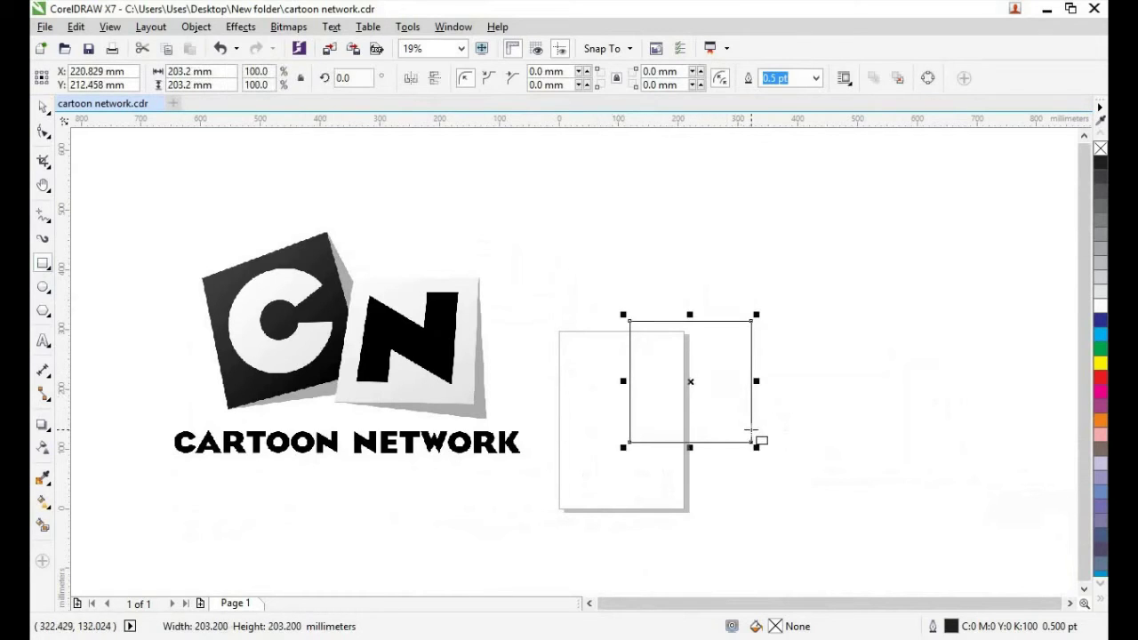
Place a copy of the 203.2 mm square over the logo's C tile and convert the copy to curves
click(44, 107)
click(691, 379)
click(677, 384)
drag(685, 389, 280, 357)
right_click(261, 346)
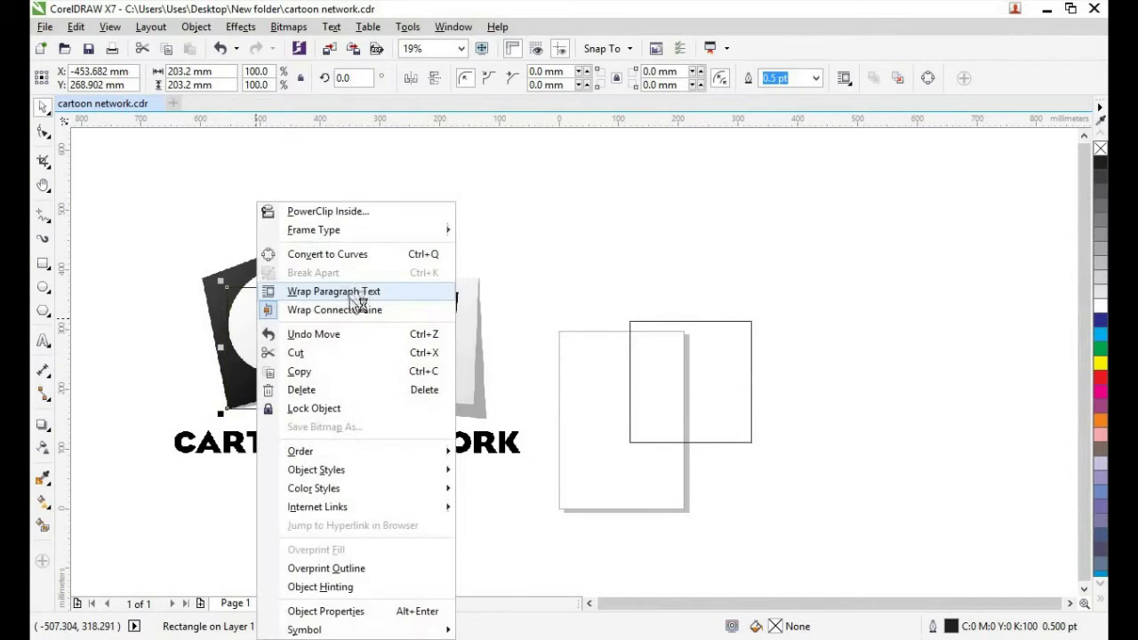
click(307, 255)
Move the curve's upper-left node onto the upper-left corner of the dark C tile
click(43, 131)
drag(228, 296, 193, 257)
scroll(207, 287, up, 5)
scroll(330, 310, down, 2)
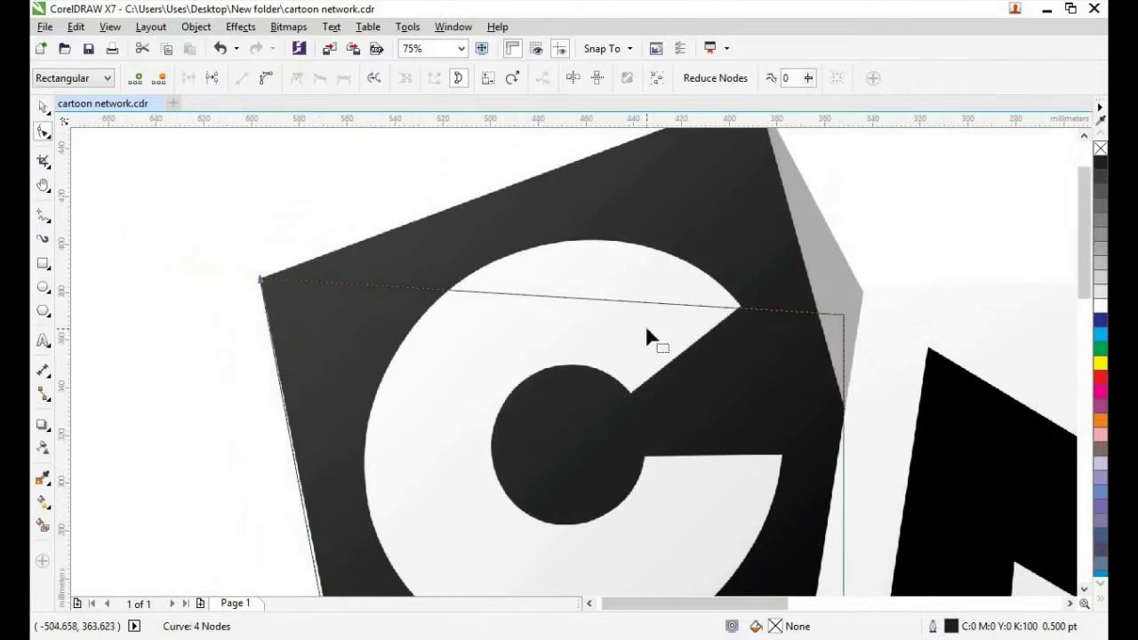
Fit the remaining nodes to the dark tile's edges, extending the lower-right node behind the N tile and refining the upper-right corner
scroll(840, 329, down, 1)
drag(836, 312, 793, 202)
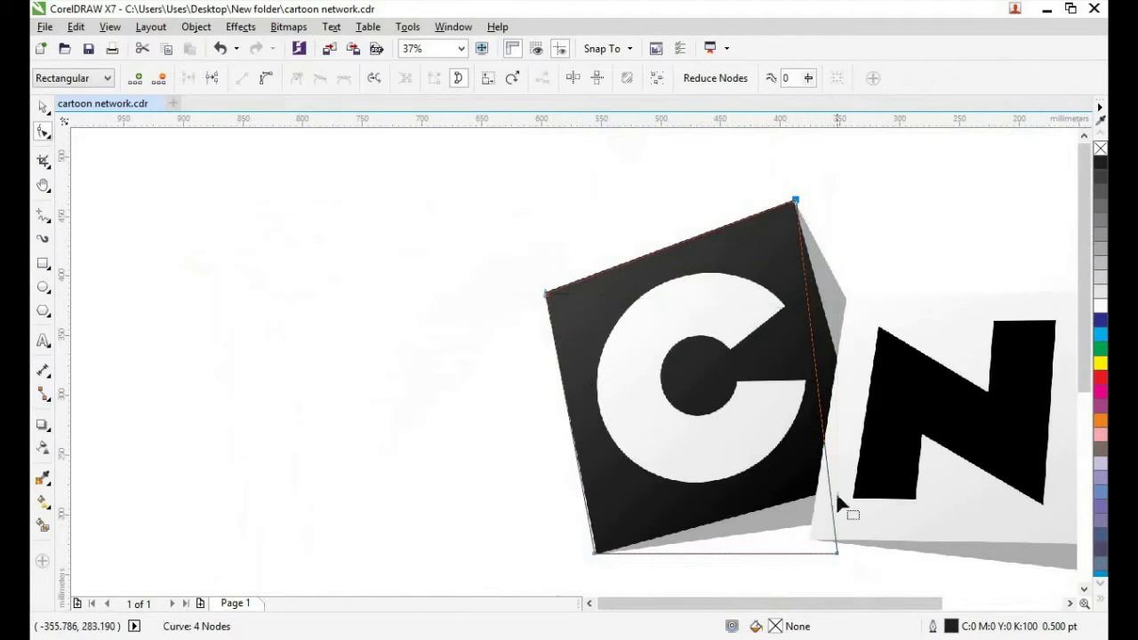
drag(836, 551, 869, 480)
drag(593, 556, 594, 555)
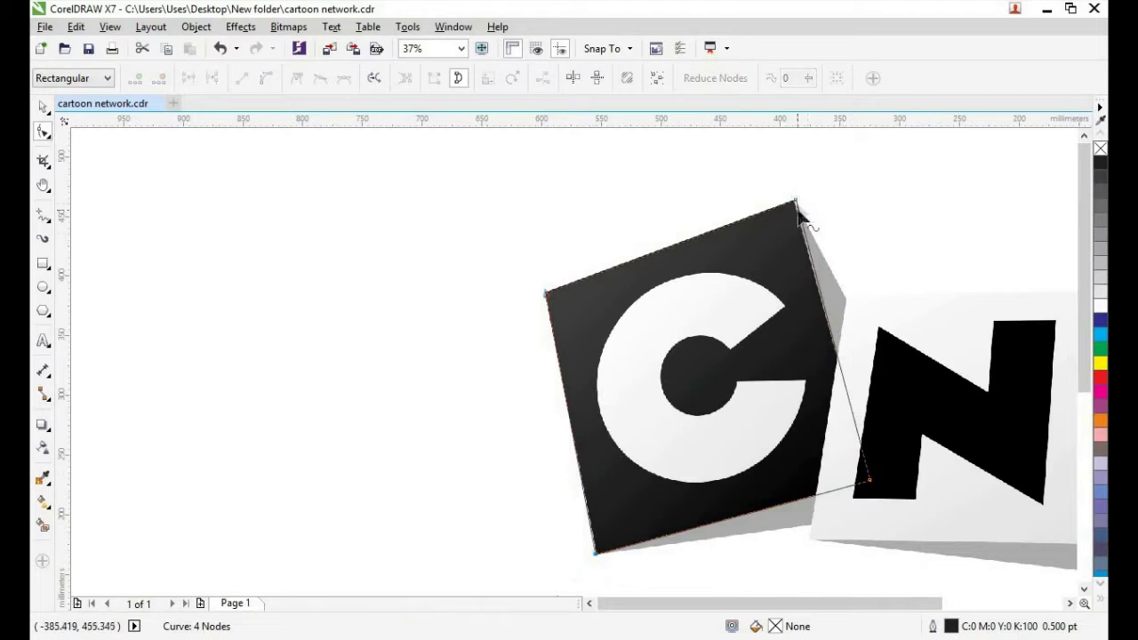
scroll(797, 205, up, 2)
drag(793, 193, 787, 193)
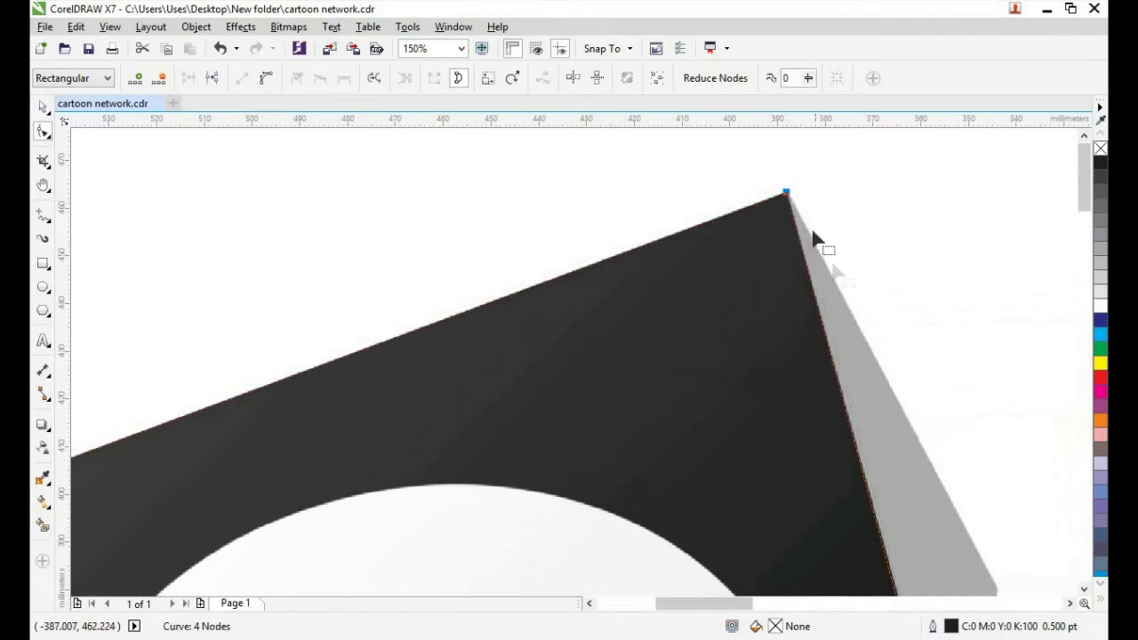
Place another copy of the 203.2 mm square in the empty area beside the logo and convert it to curves
scroll(814, 240, down, 2)
key(h)
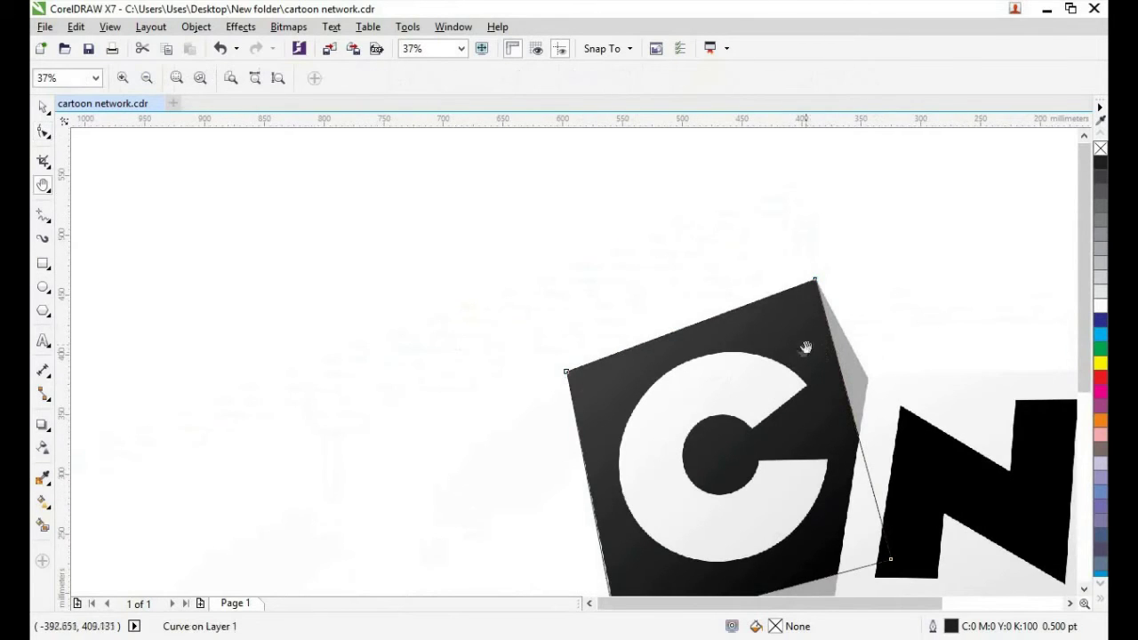
drag(806, 347, 640, 251)
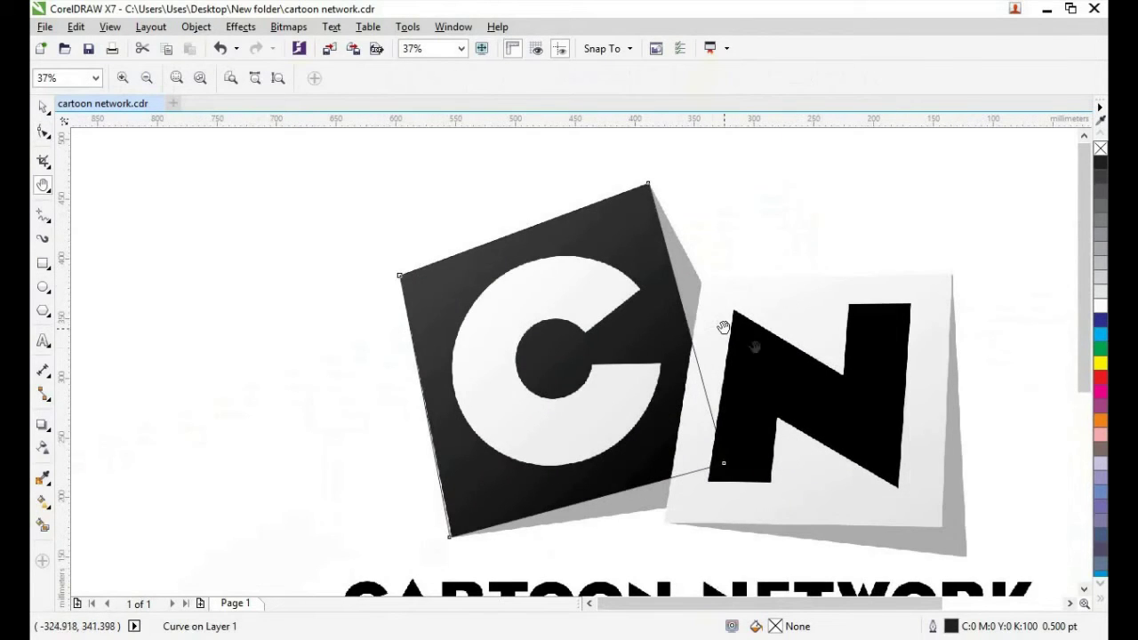
scroll(767, 342, down, 1)
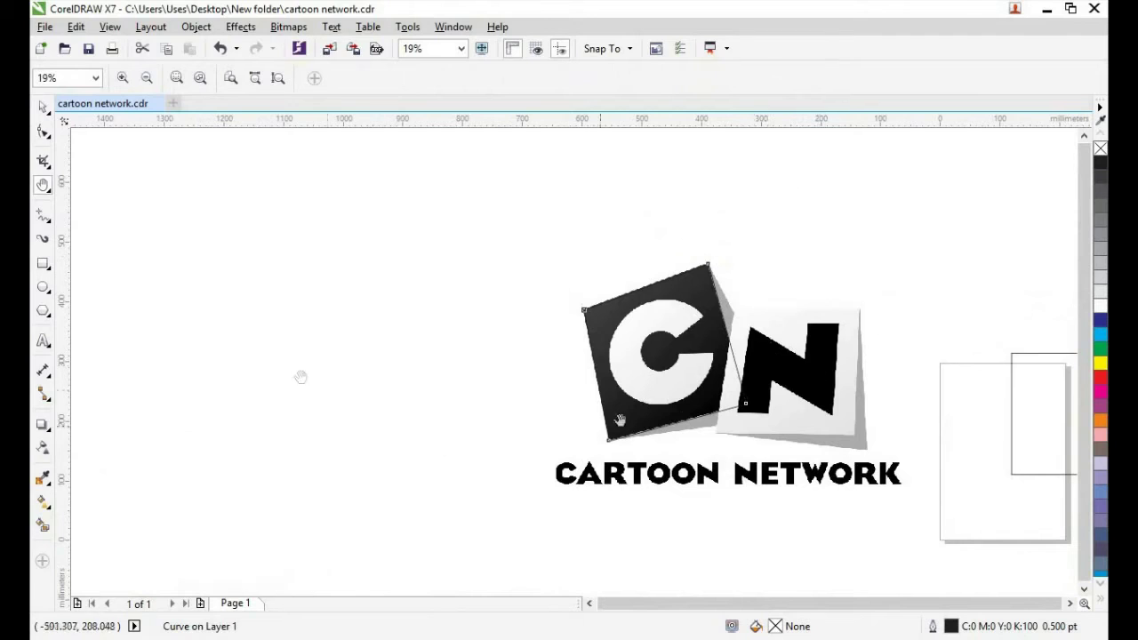
click(42, 108)
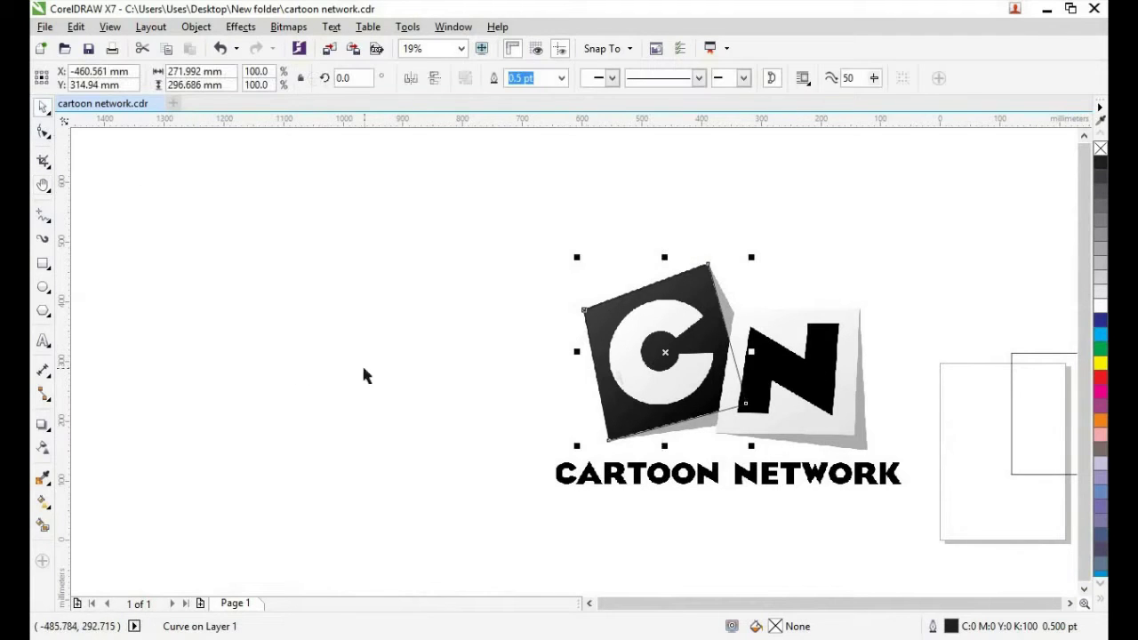
click(1013, 416)
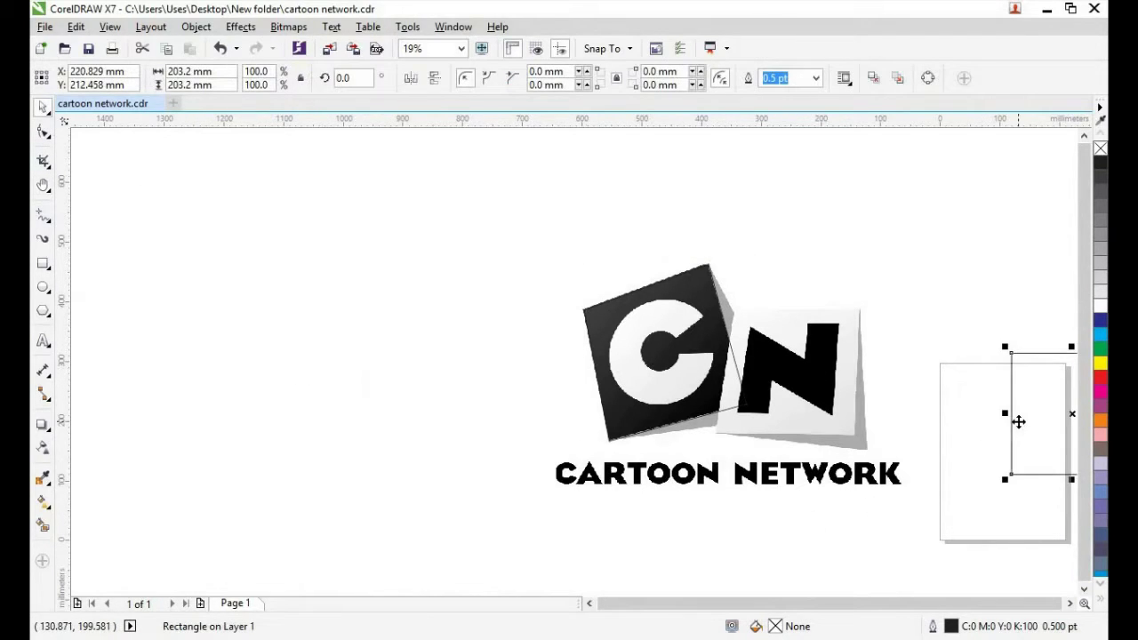
drag(1032, 424, 371, 334)
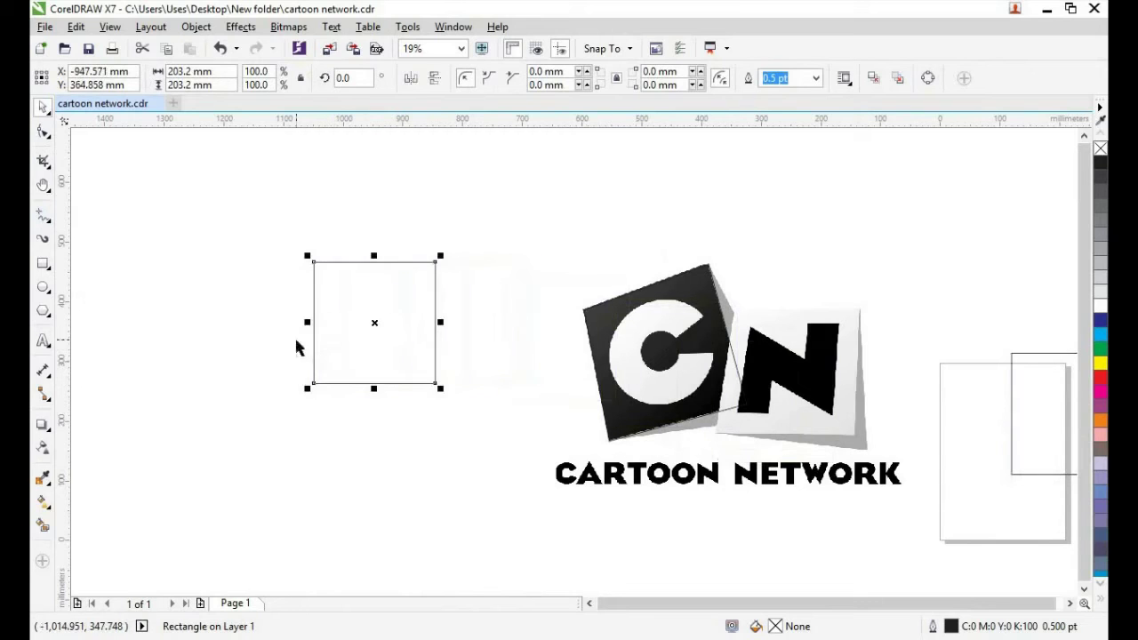
right_click(326, 328)
click(388, 254)
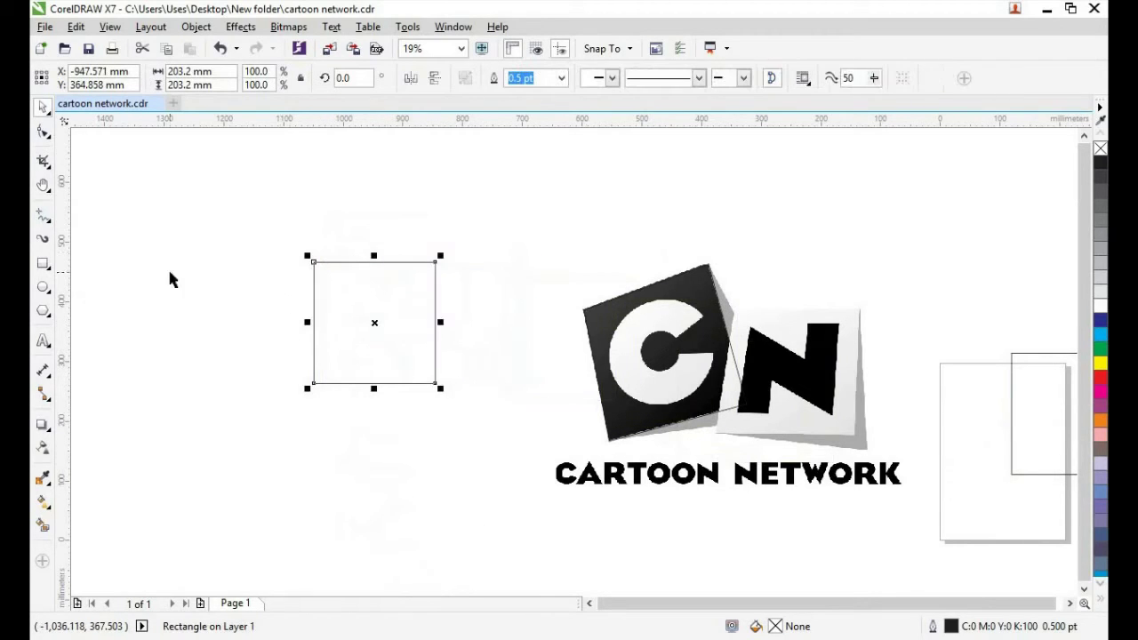
Move the second curve over the C tile and reposition its four nodes to trace the tile together with its shadow
drag(363, 315, 666, 352)
click(42, 131)
drag(616, 301, 583, 313)
drag(613, 417, 608, 441)
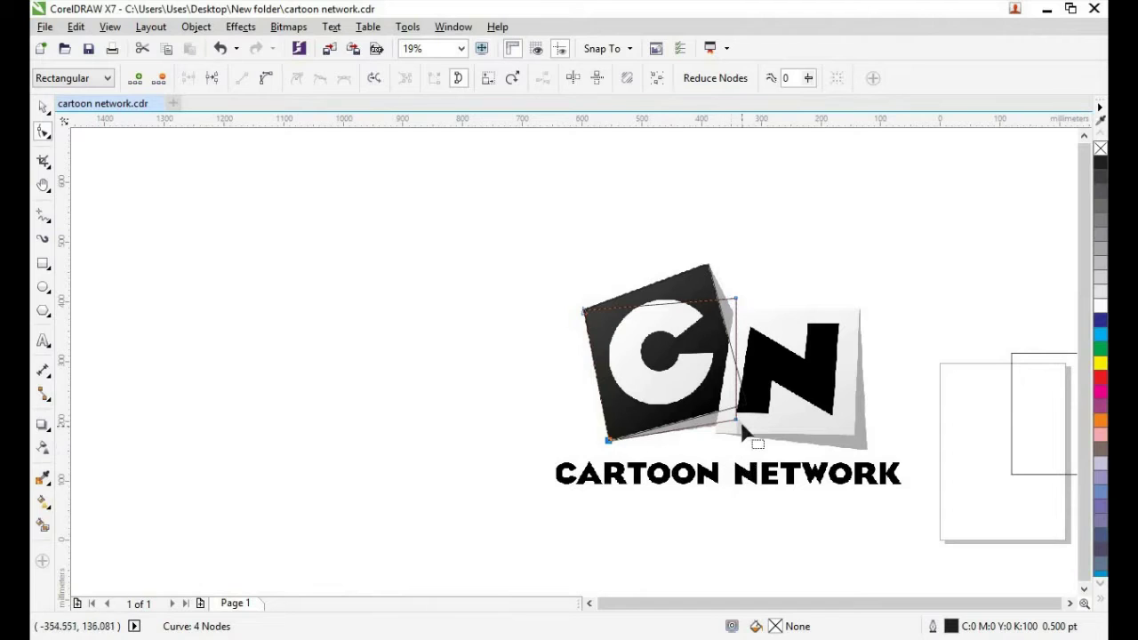
drag(736, 421, 760, 414)
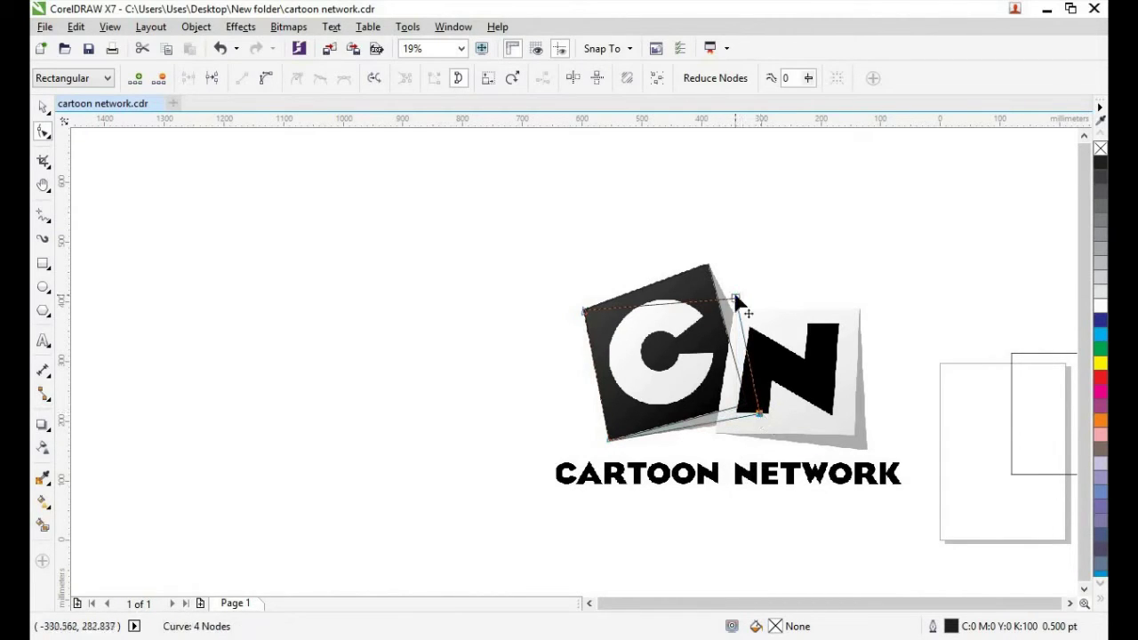
drag(735, 299, 710, 267)
Extend the shadow curve's lower-right node outward so its edges follow the grey shadow of the C tile
key(h)
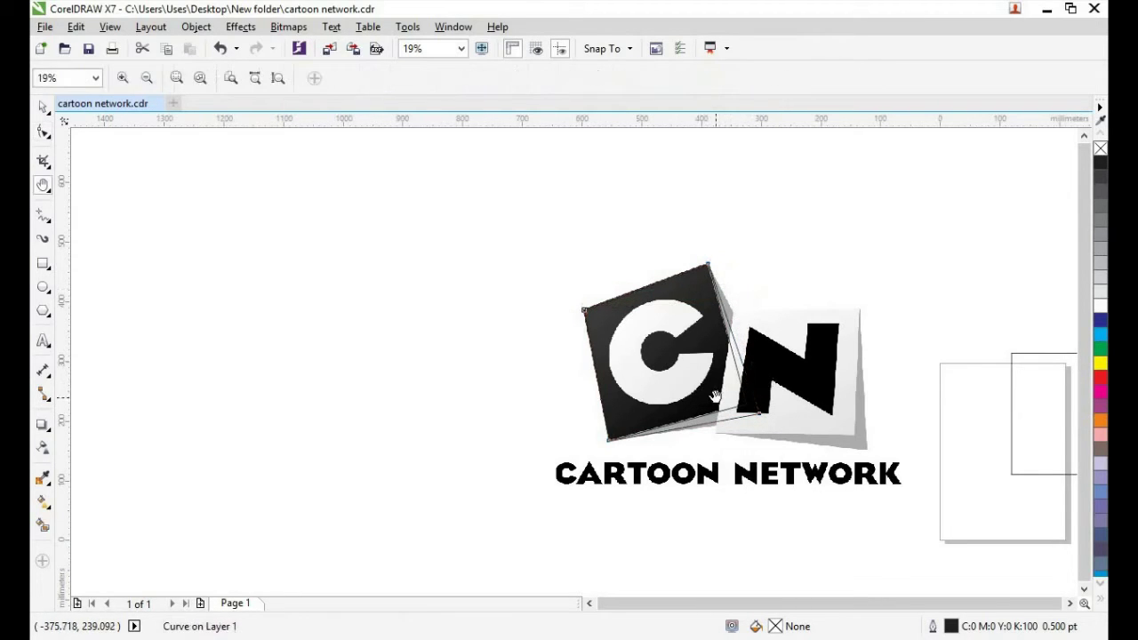
drag(720, 397, 471, 411)
click(43, 107)
click(421, 383)
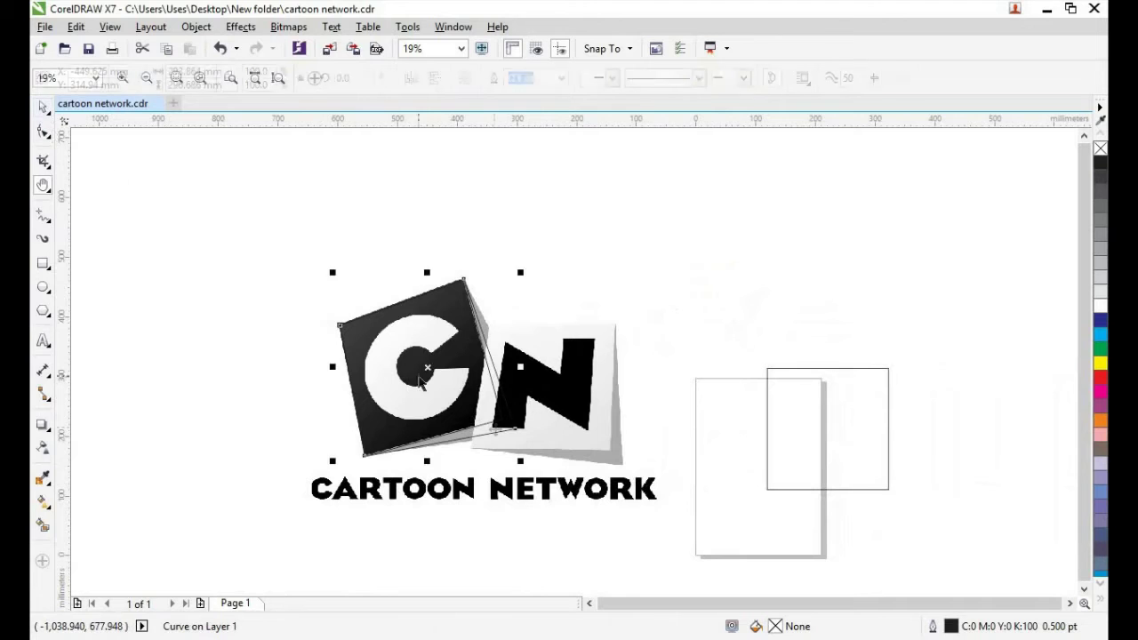
scroll(508, 430, up, 2)
key(F10)
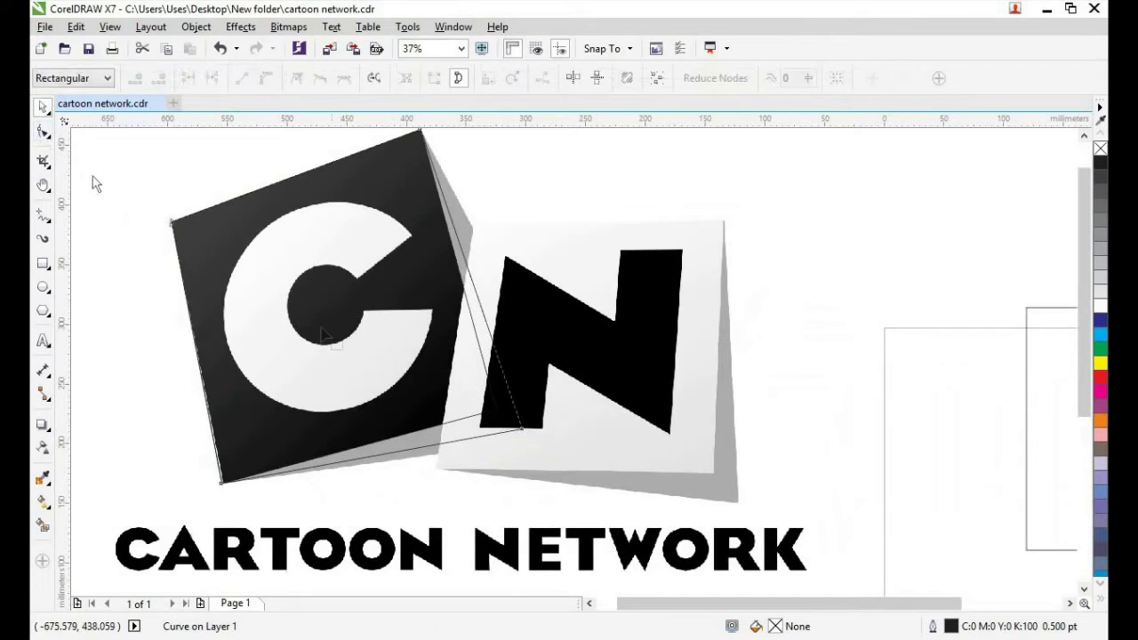
drag(522, 431, 582, 437)
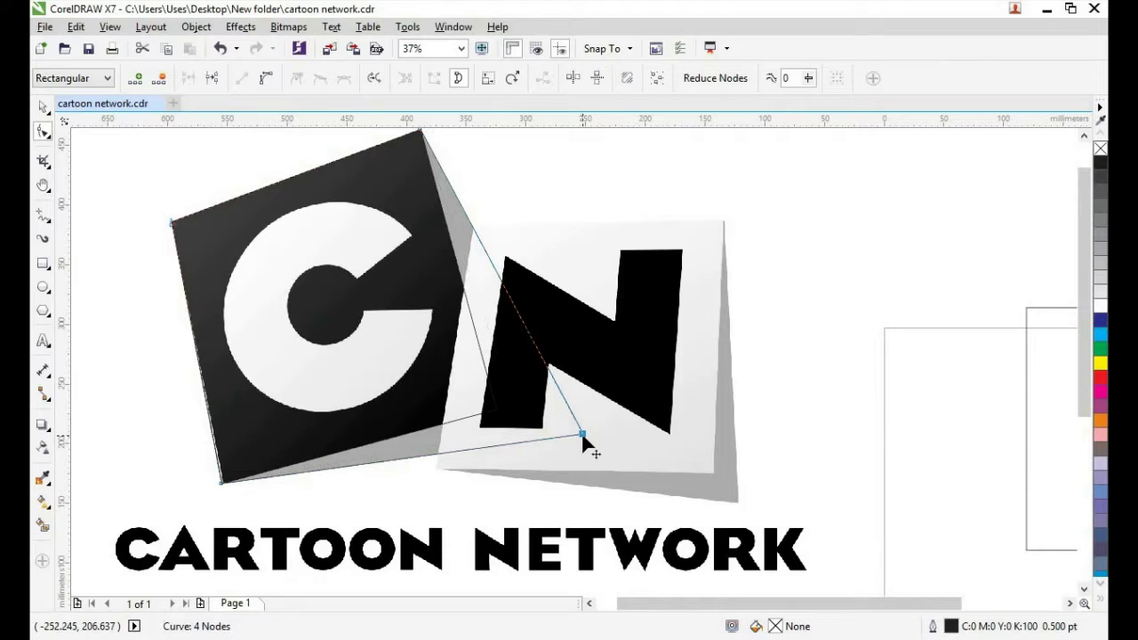
Move the two traced outlines together off the logo into the empty area above the page
click(386, 490)
scroll(385, 485, down, 2)
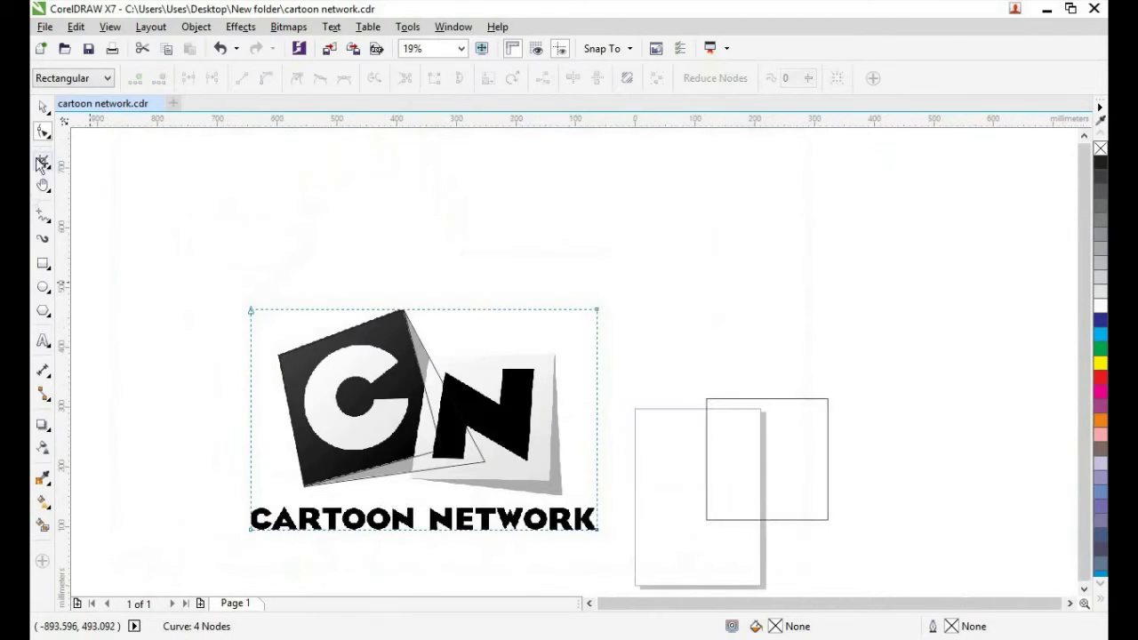
click(42, 108)
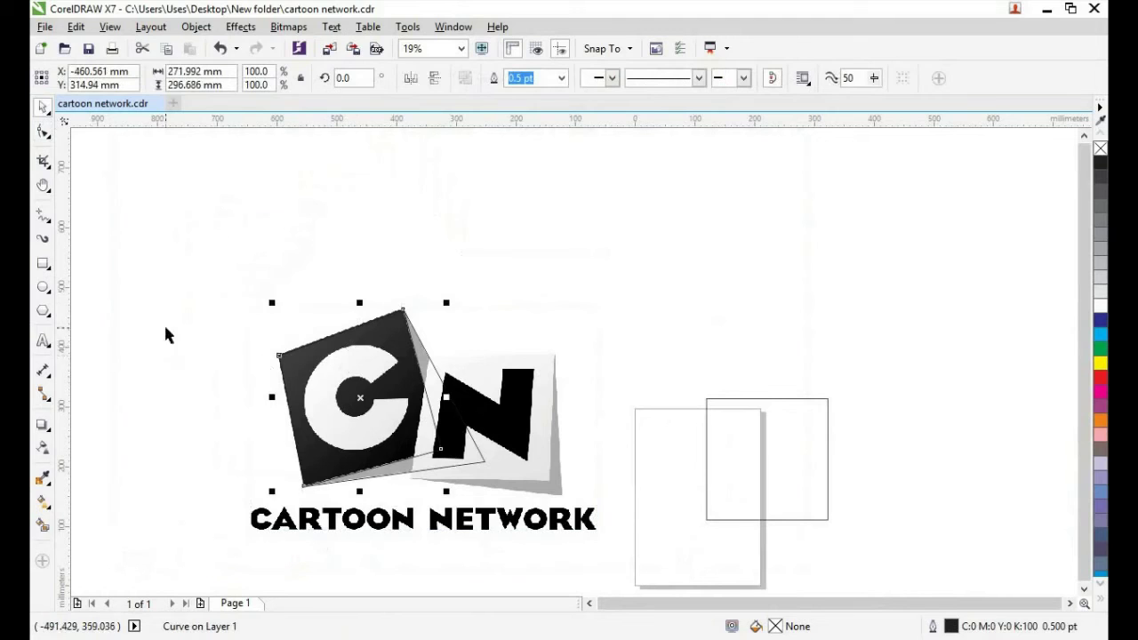
click(193, 353)
click(354, 400)
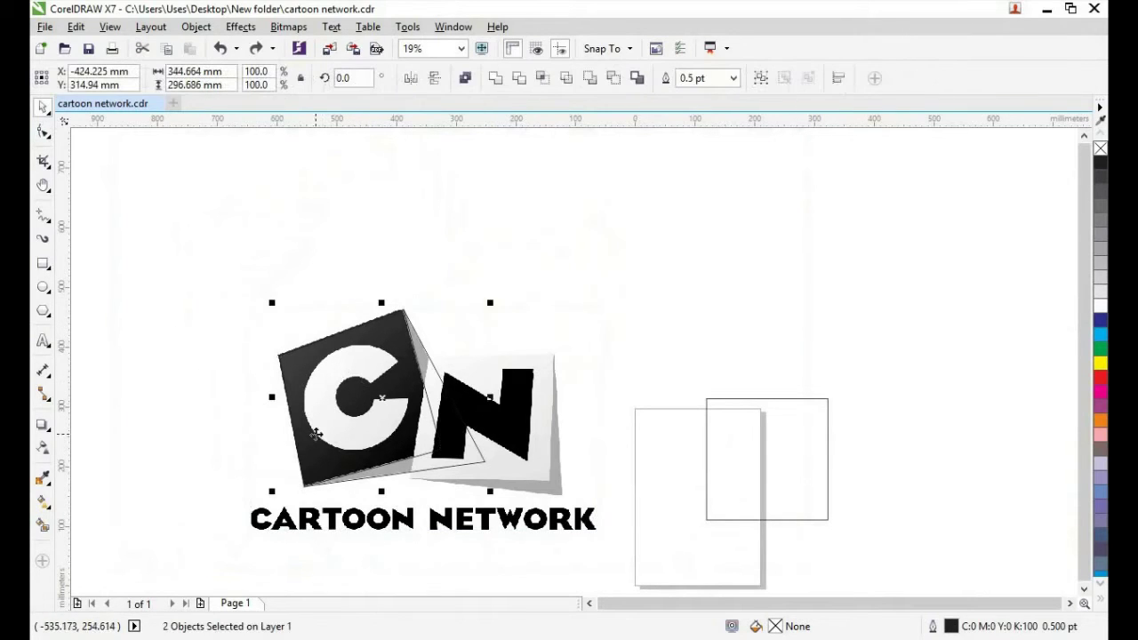
drag(340, 415, 607, 285)
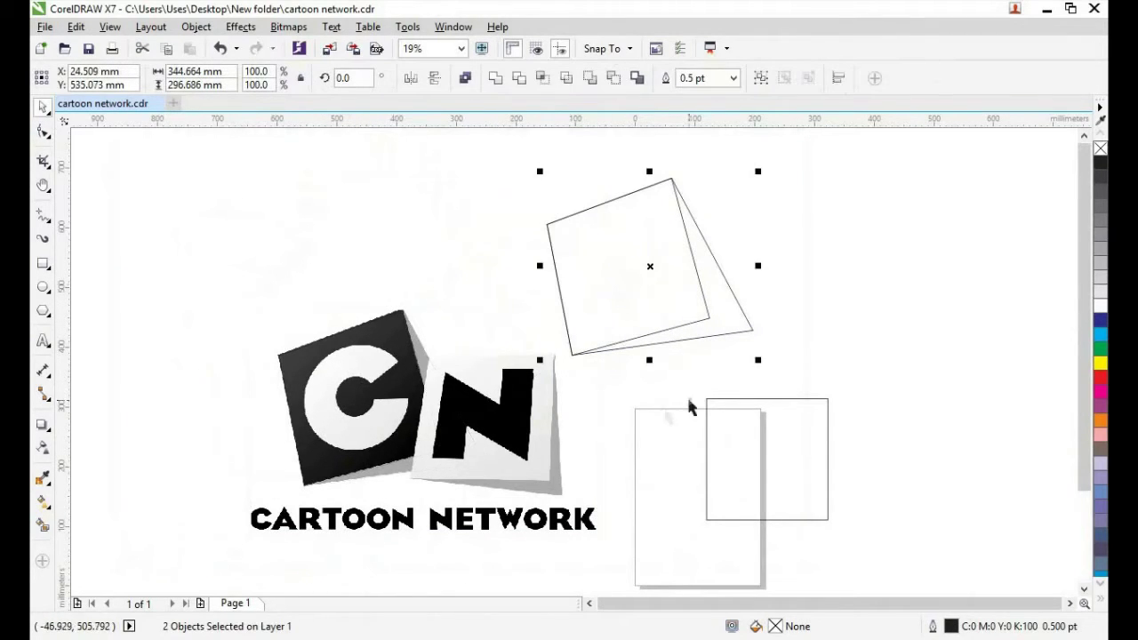
click(595, 418)
Fill the inner tile shape black and the shadow shape 40% black, both without an outline
click(611, 260)
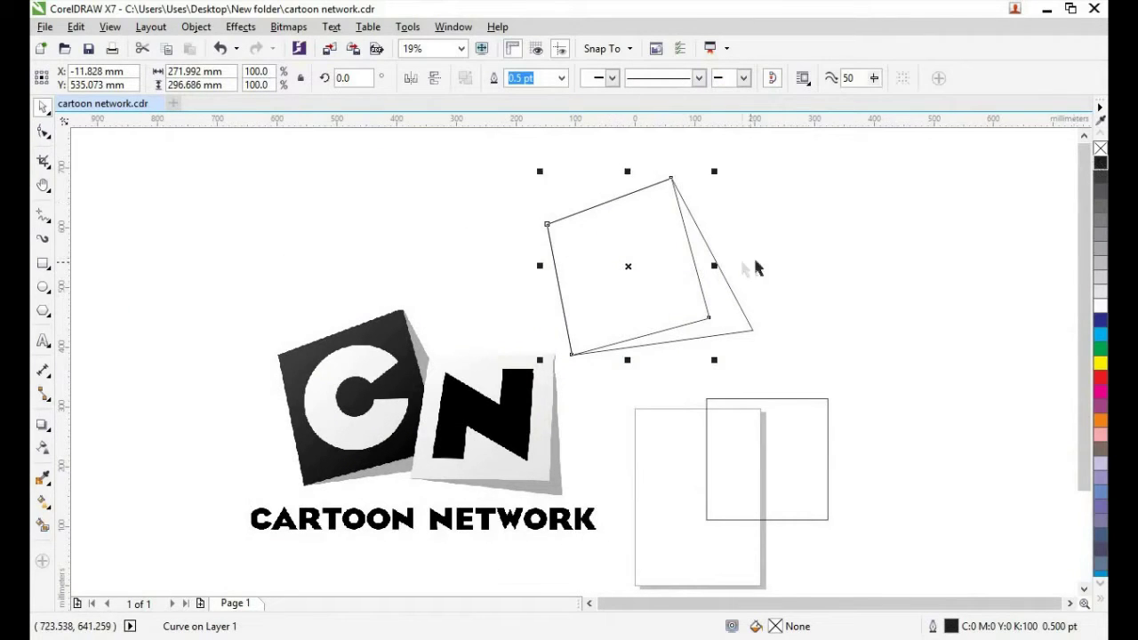
click(741, 310)
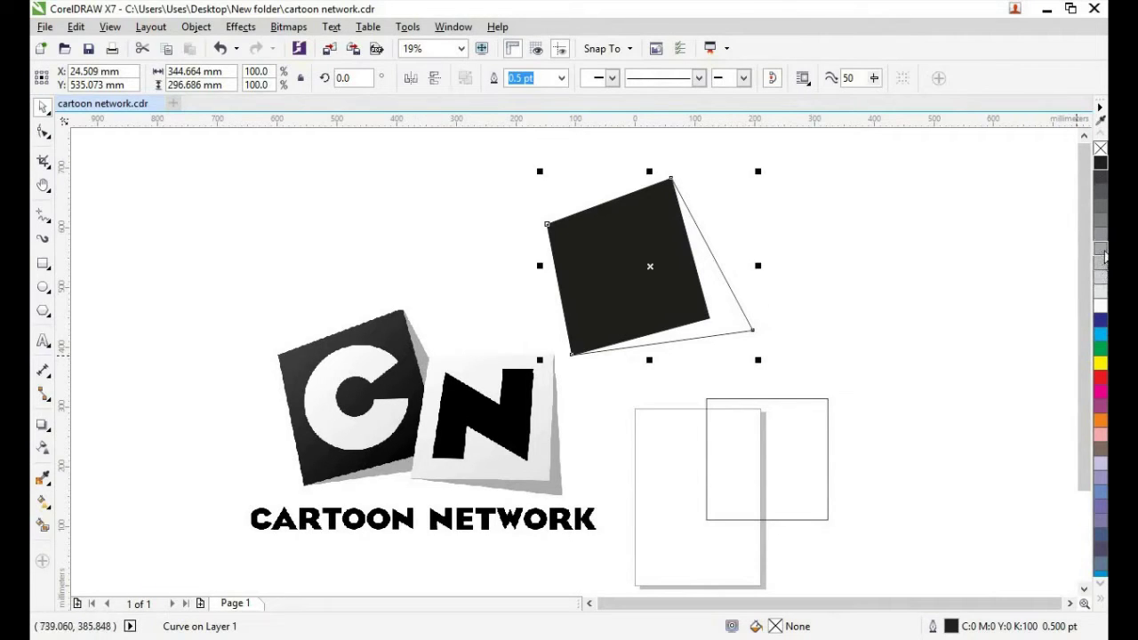
click(1104, 256)
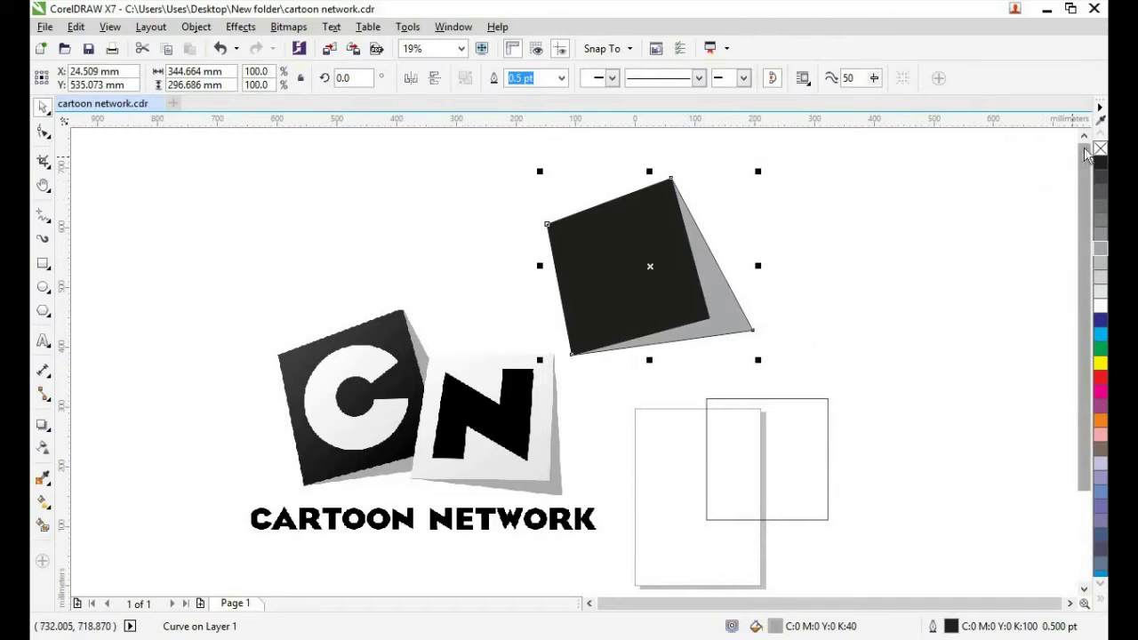
click(861, 289)
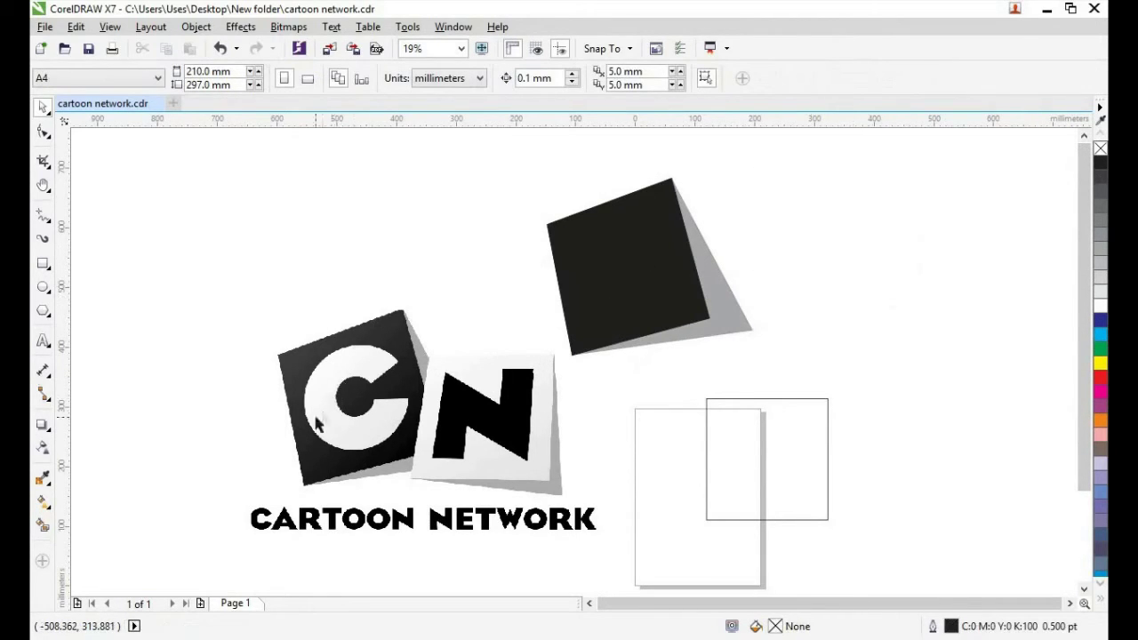
Draw a circle about 198 mm wide, fit it to the outer edge of the letter C and give it a red outline
click(42, 290)
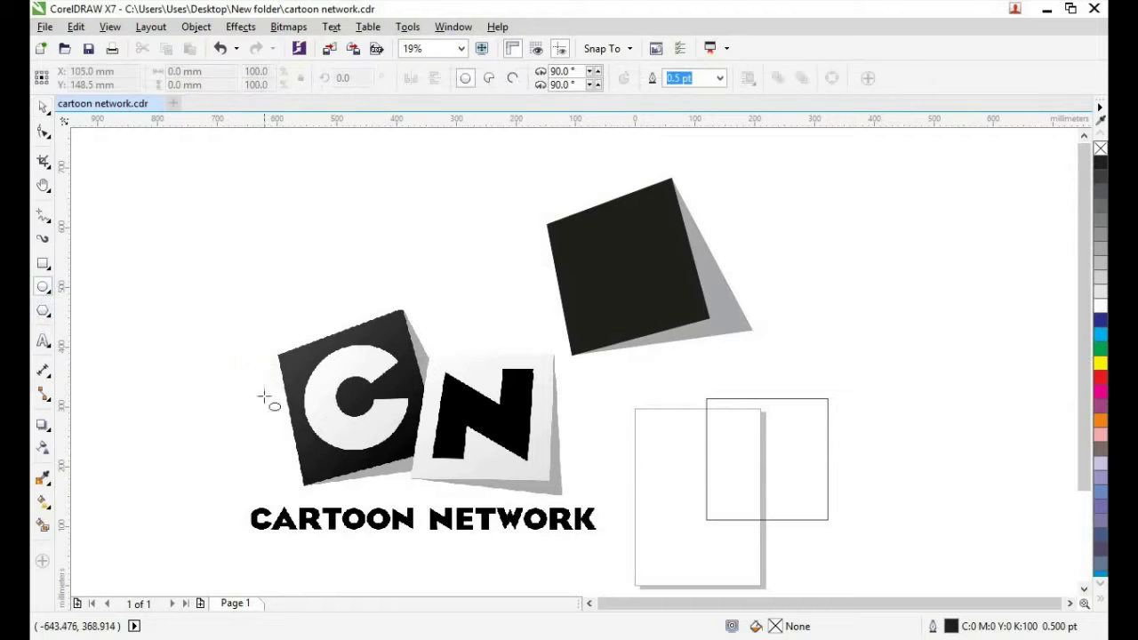
drag(229, 352, 351, 445)
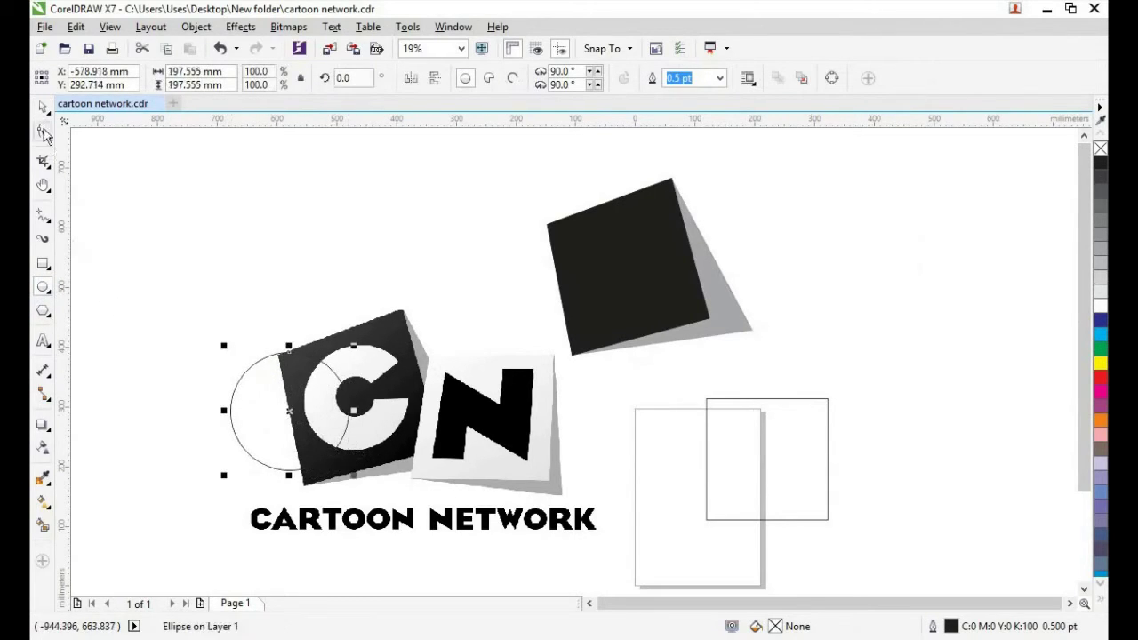
drag(289, 417, 356, 405)
drag(421, 332, 413, 338)
click(211, 409)
Draw a circle about 66 mm wide over the round centre of the letter C and fill it red
click(42, 286)
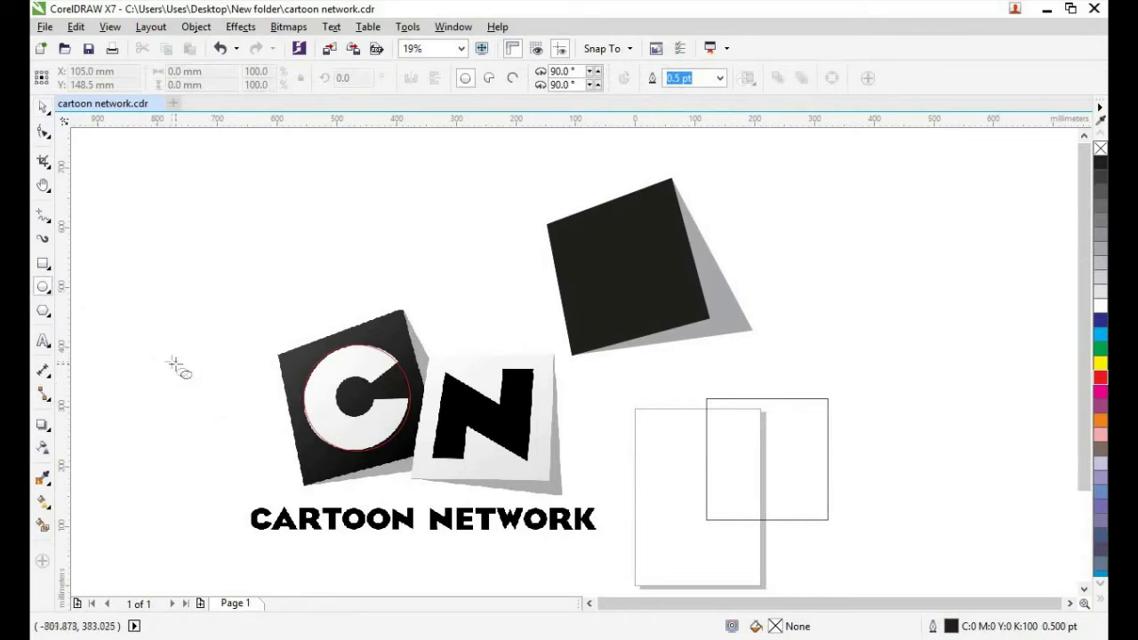
mouse_move(161, 353)
mouse_down()
mouse_move(201, 392)
mouse_move(180, 371)
mouse_move(358, 401)
mouse_move(382, 370)
mouse_up()
click(42, 108)
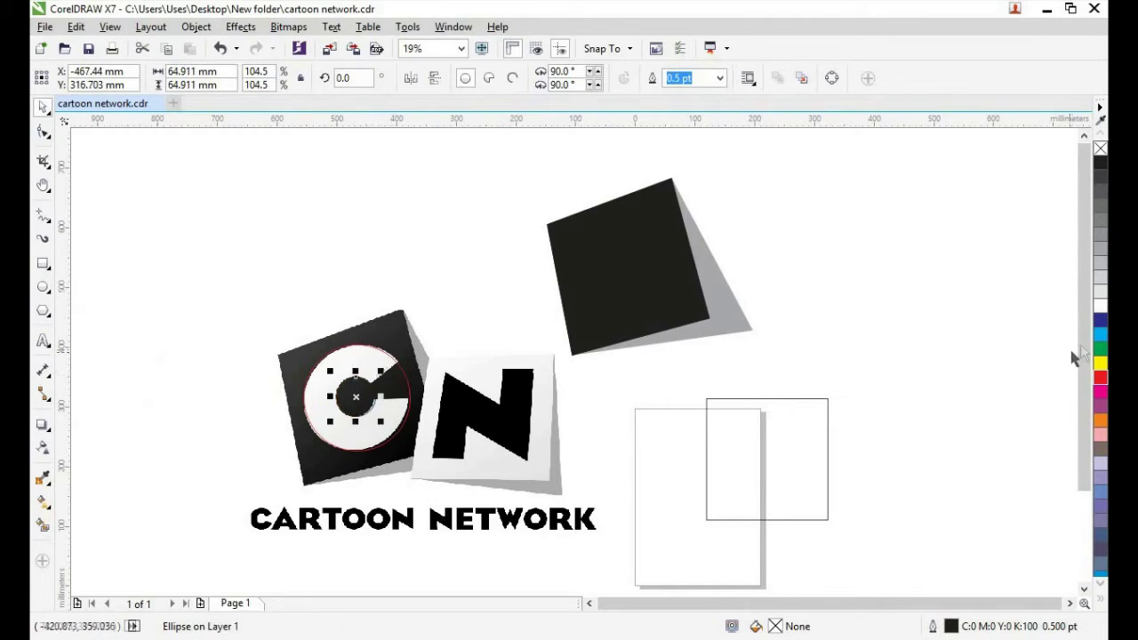
click(1100, 377)
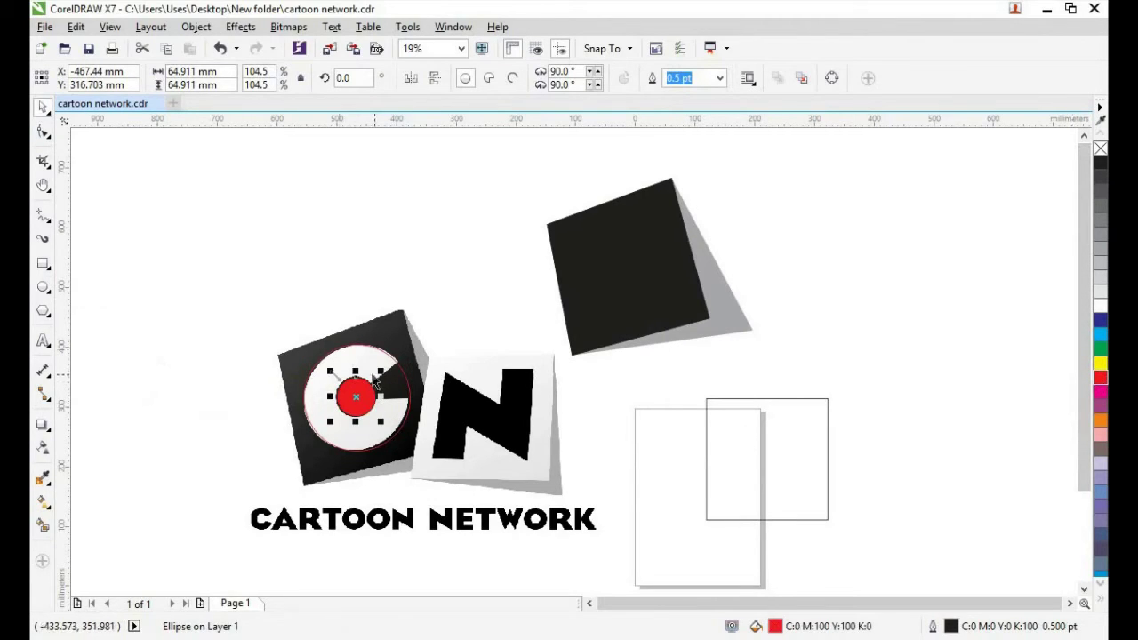
drag(329, 371, 327, 370)
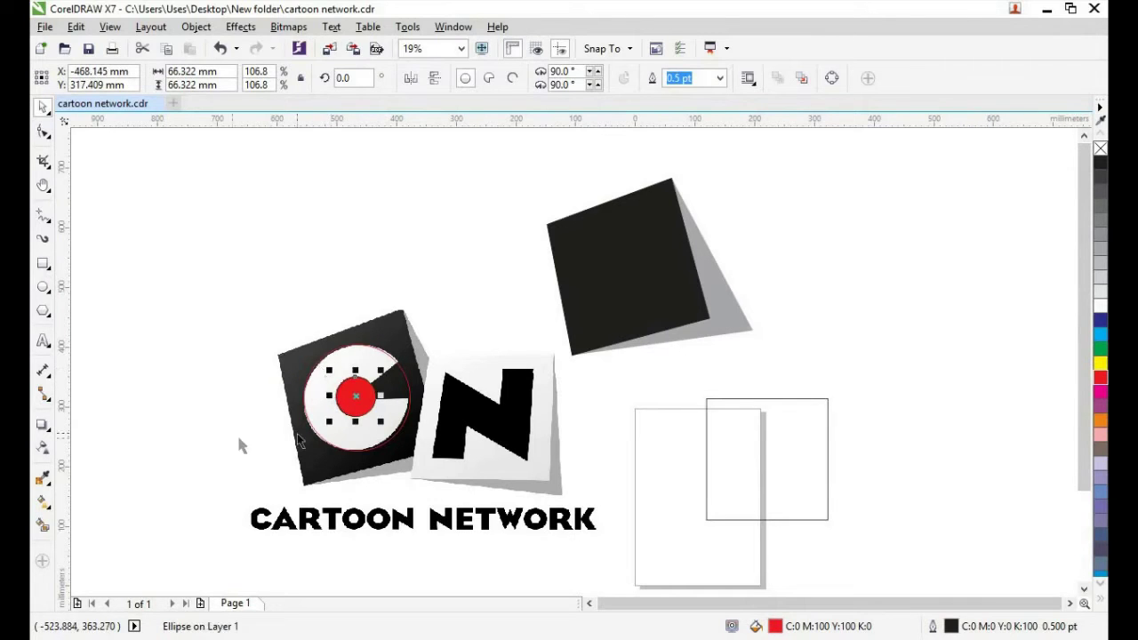
click(173, 425)
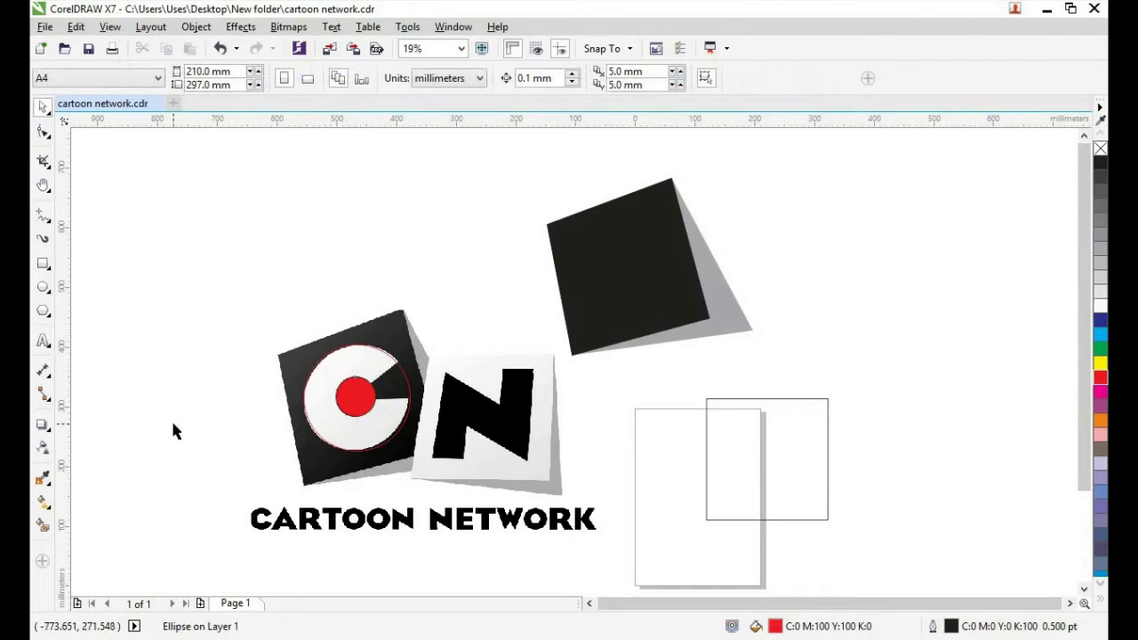
Draw straight lines about 56 mm and 58 mm long along the upper and lower edges of the letter C's opening
click(43, 218)
scroll(393, 328, up, 2)
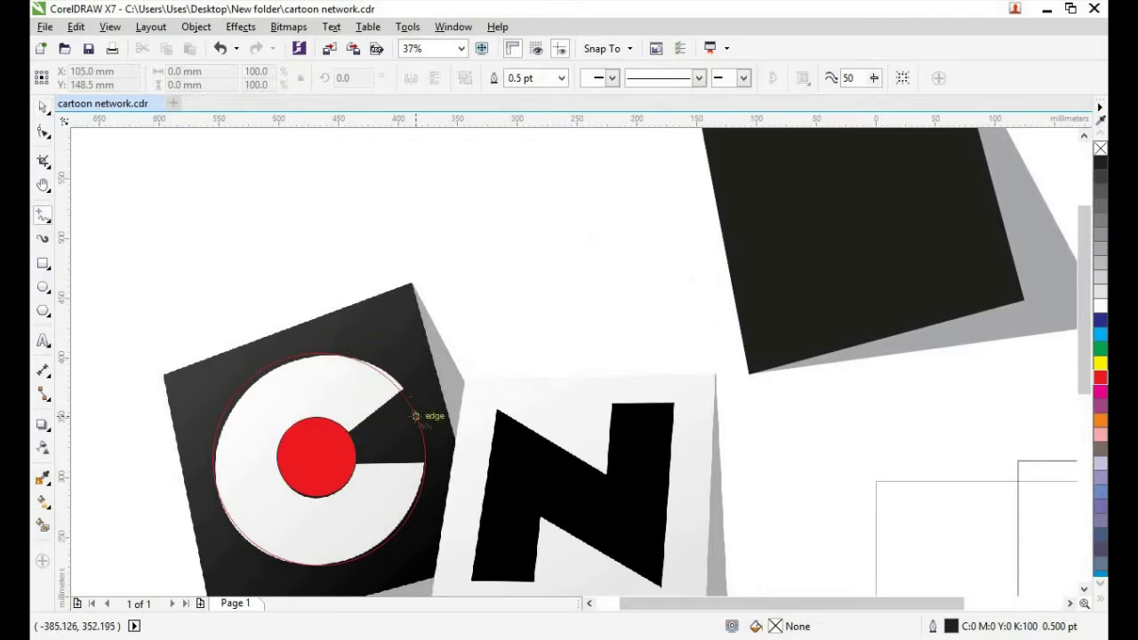
scroll(415, 415, up, 2)
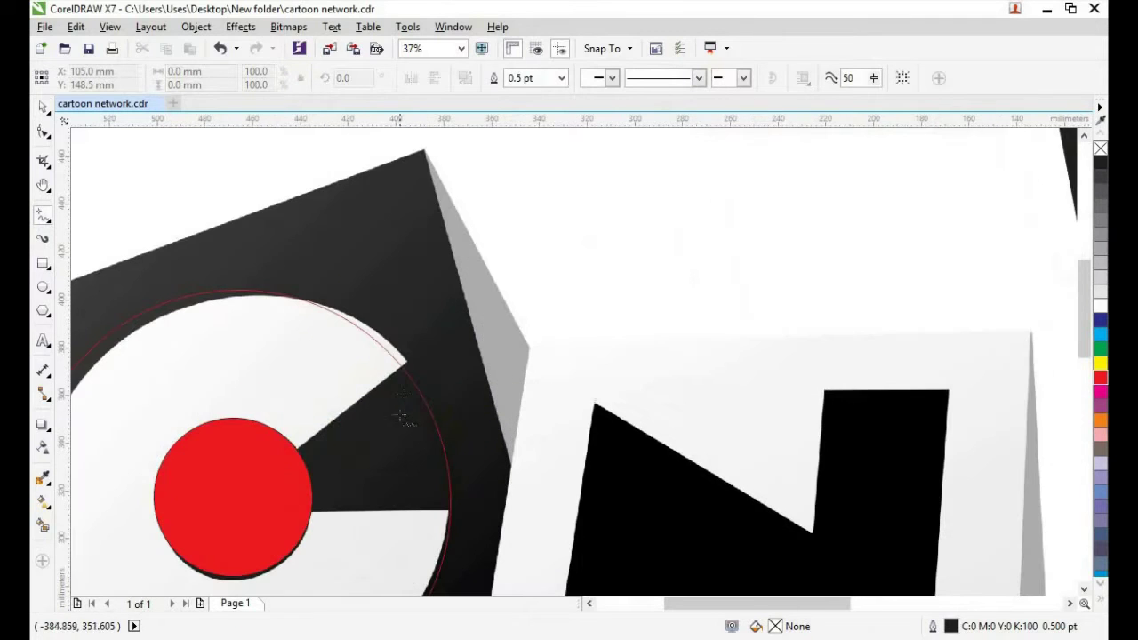
click(401, 364)
click(293, 448)
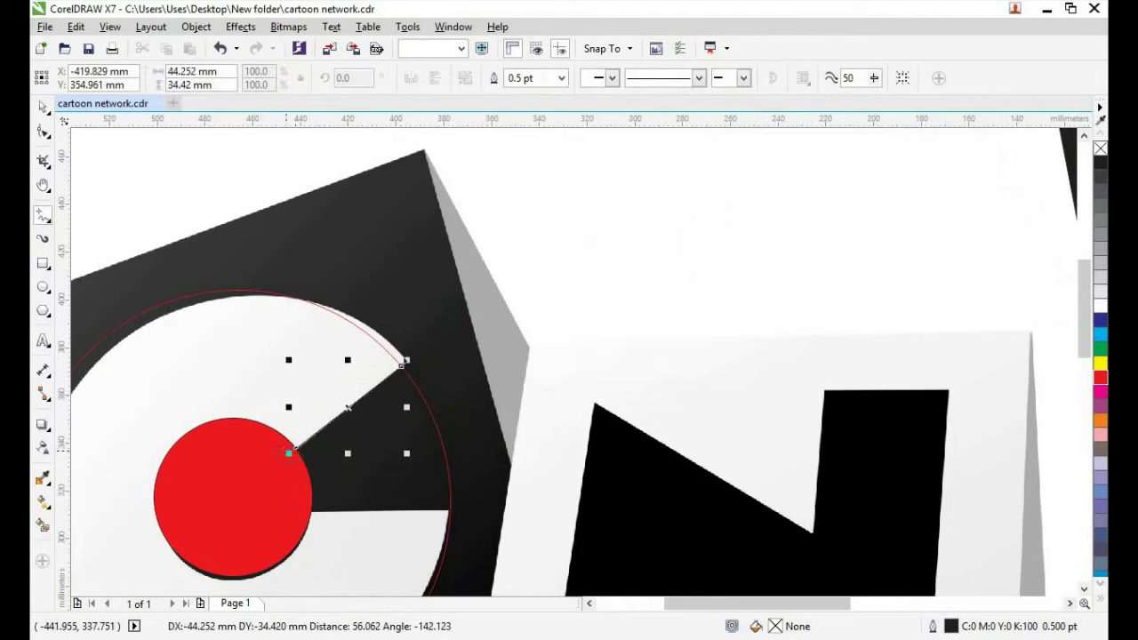
drag(448, 508, 306, 510)
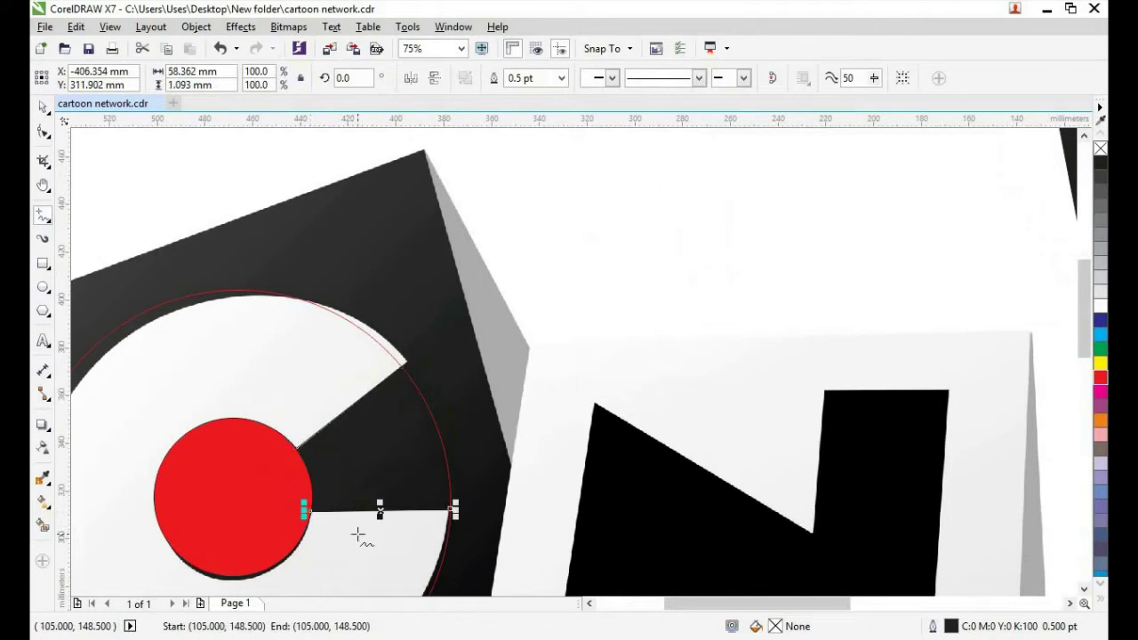
scroll(346, 529, down, 4)
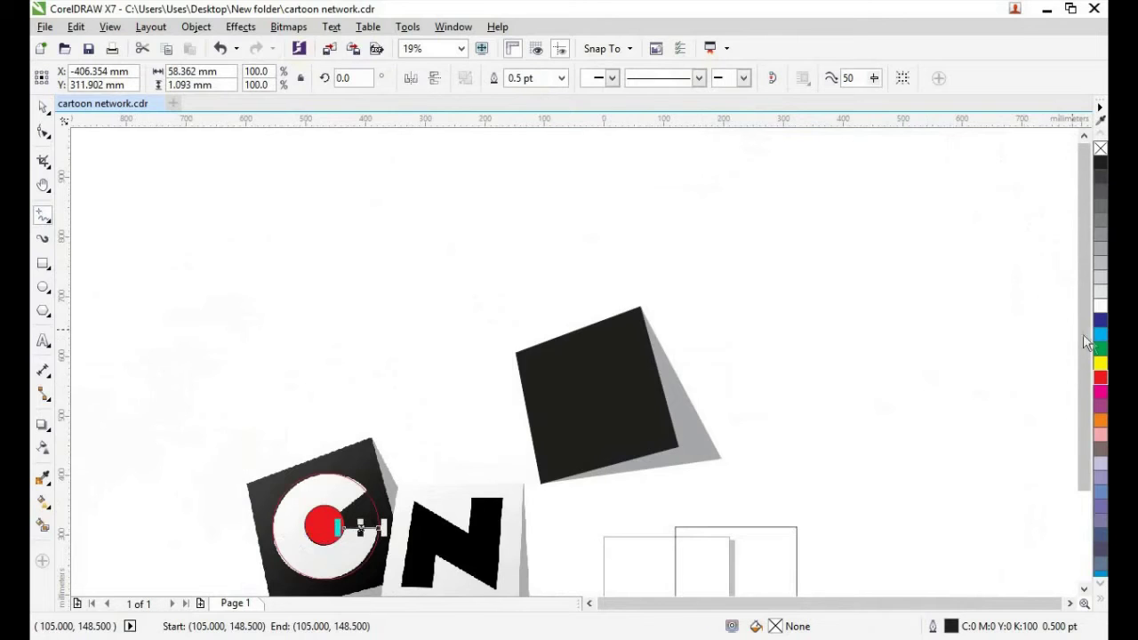
scroll(1084, 336, down, 3)
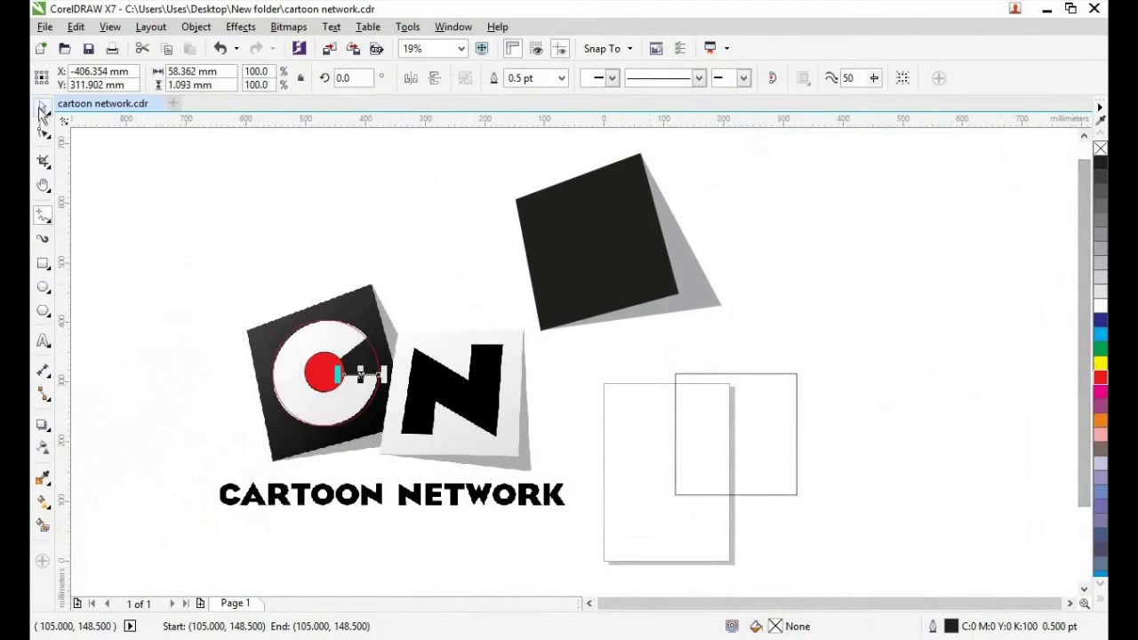
Cut the inner circle out of the outer red circle, and move the leftover inner circle aside and delete it
click(154, 356)
click(305, 394)
scroll(305, 394, up, 2)
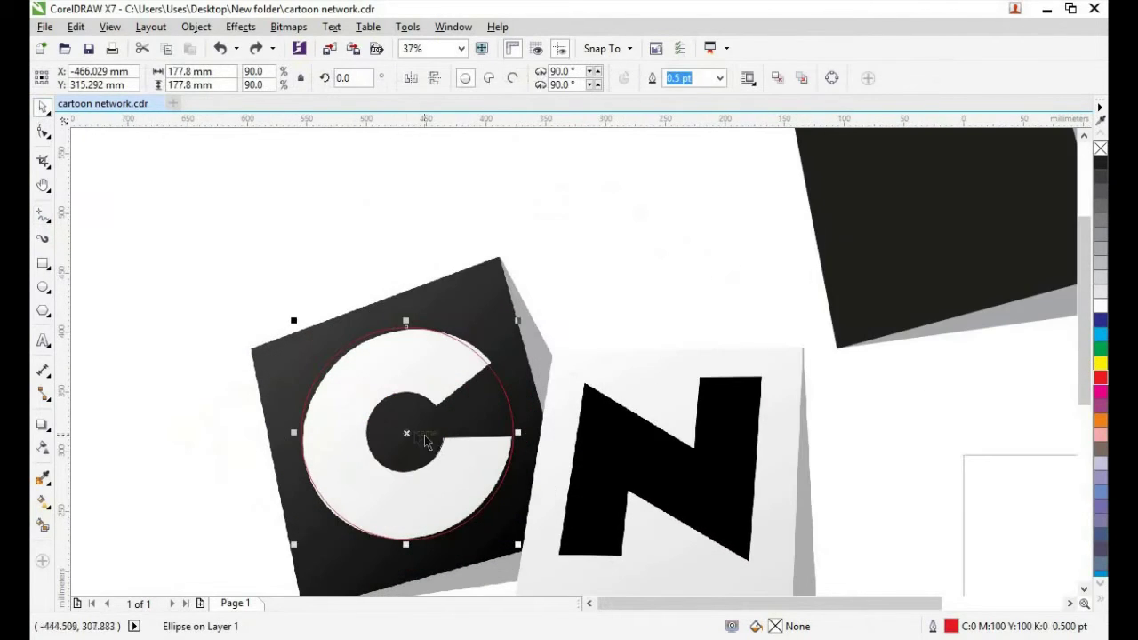
shift+click(392, 436)
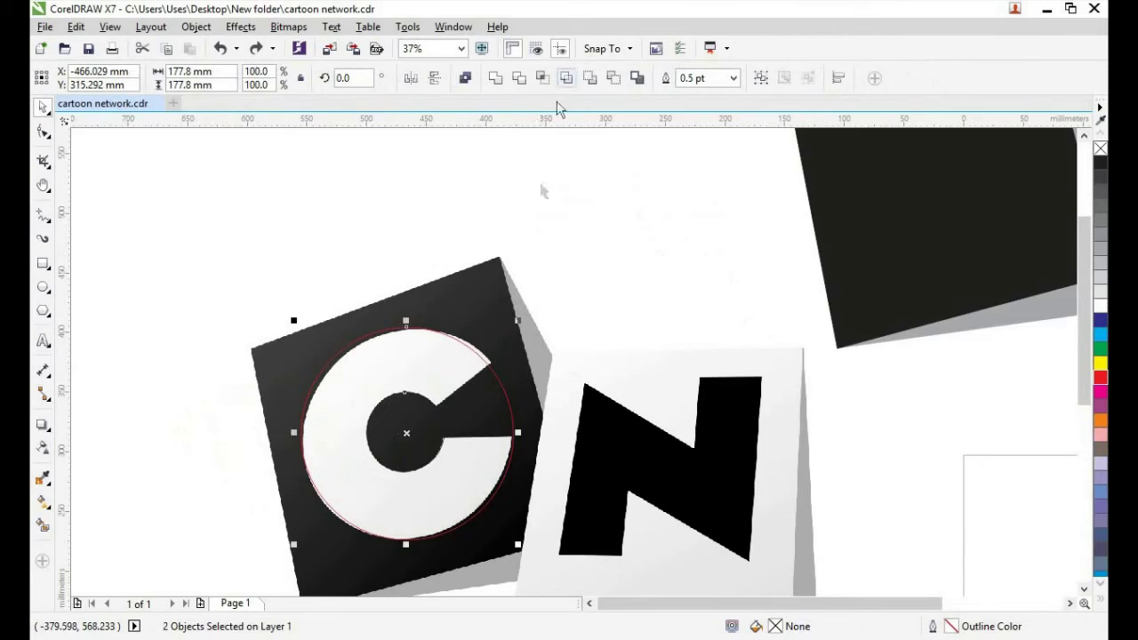
click(615, 258)
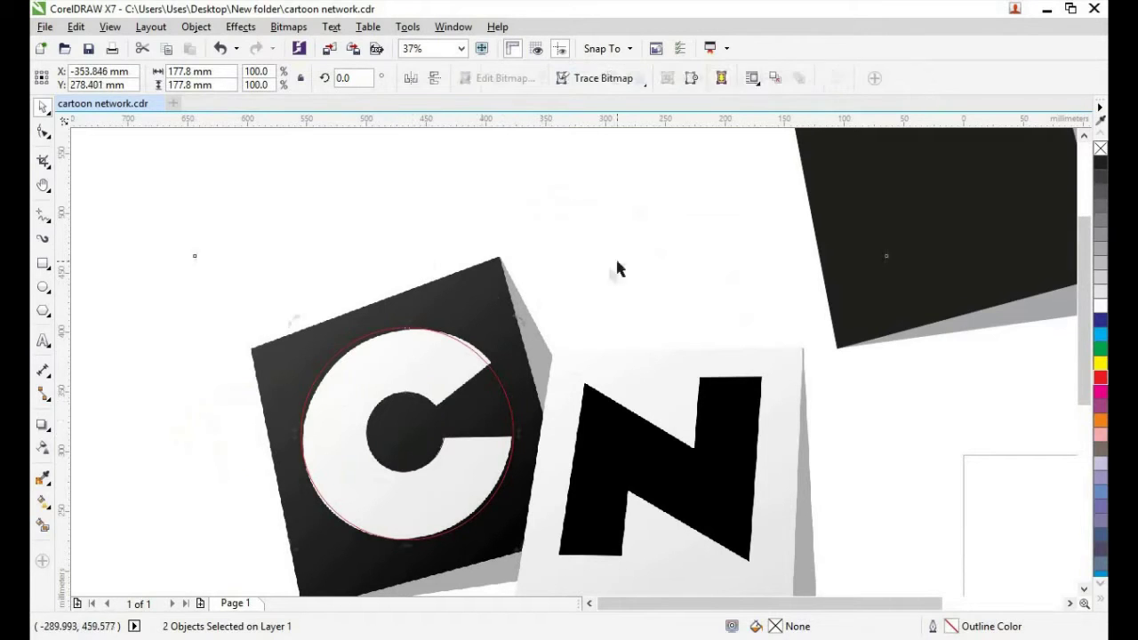
click(394, 427)
drag(394, 427, 180, 269)
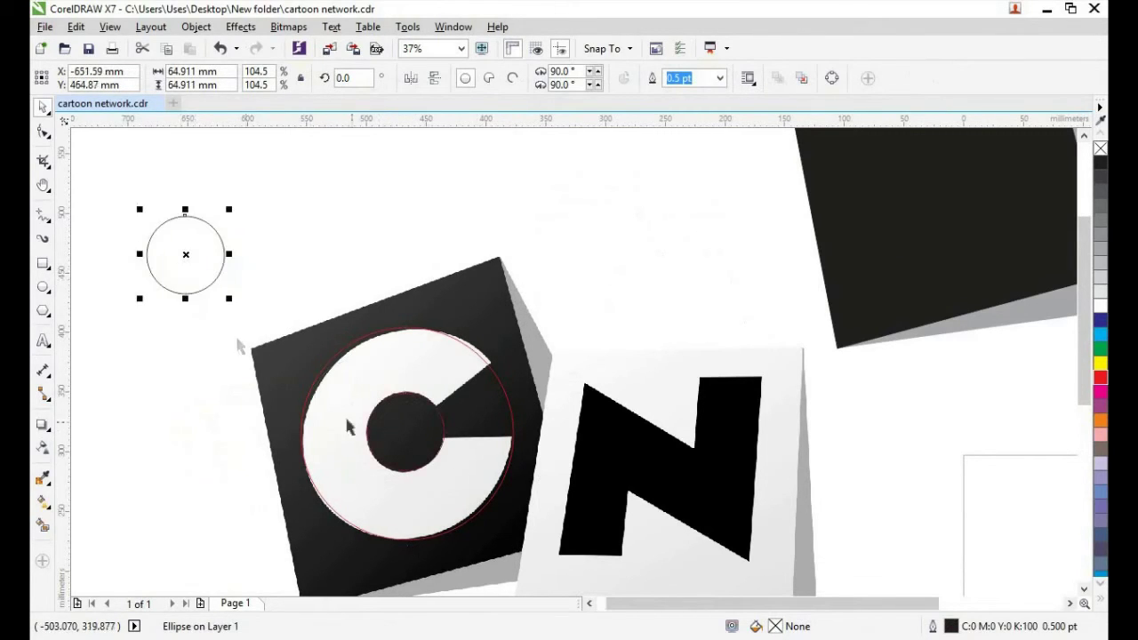
key(Delete)
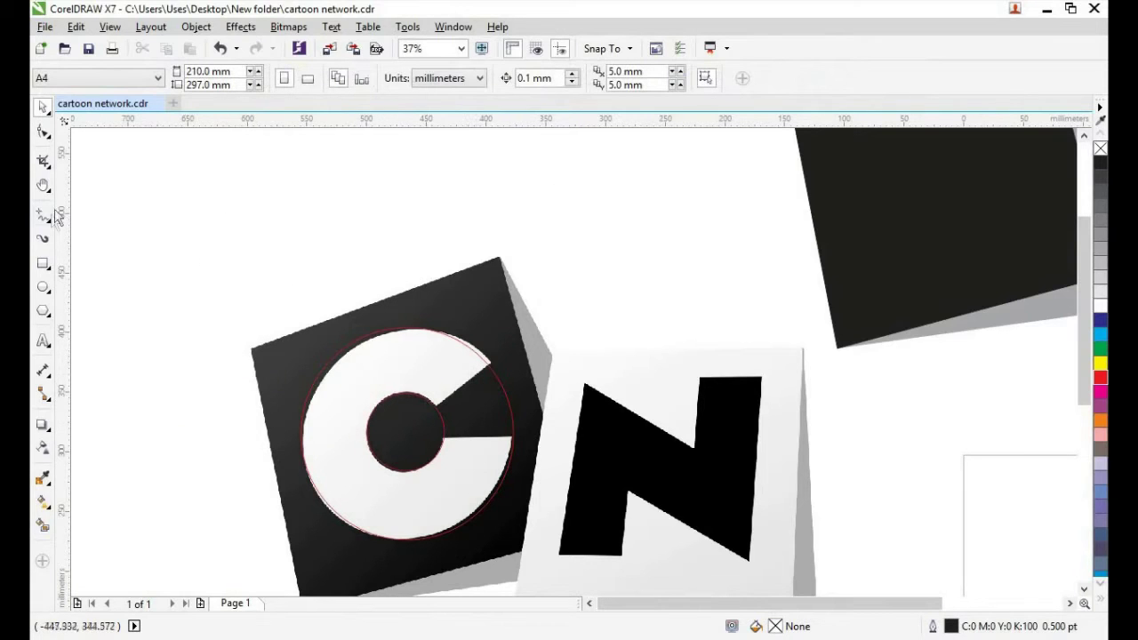
Draw a line about 57 mm long along the upper edge of the C's opening and Simplify the red ring with it
scroll(488, 368, up, 2)
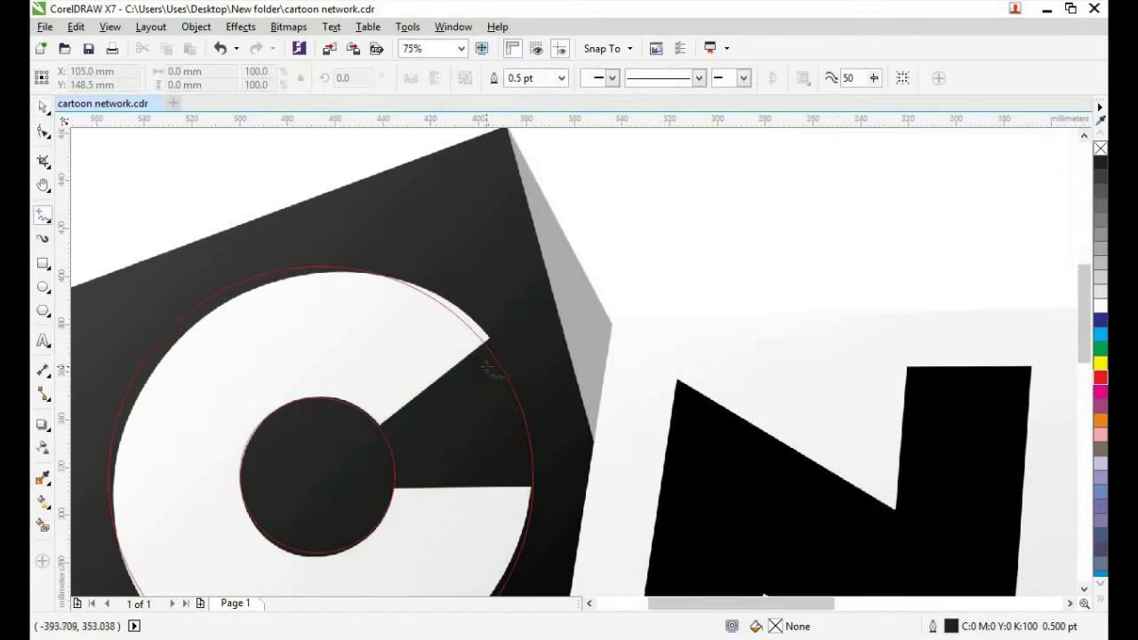
mouse_move(487, 340)
mouse_down()
mouse_move(389, 432)
mouse_move(377, 427)
mouse_up()
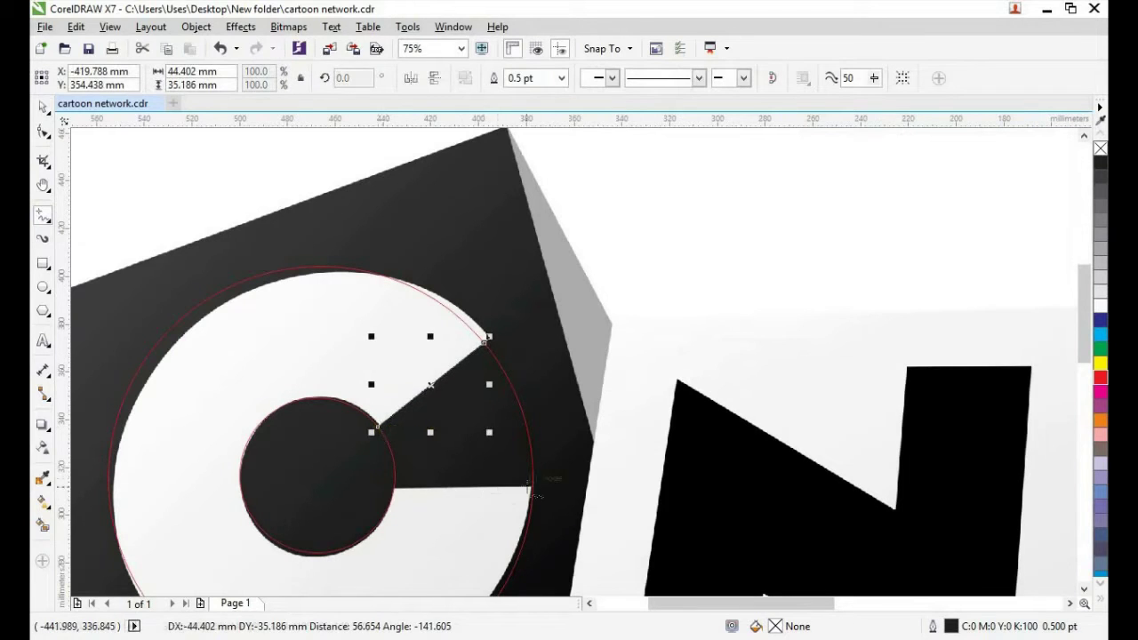
click(42, 107)
click(423, 410)
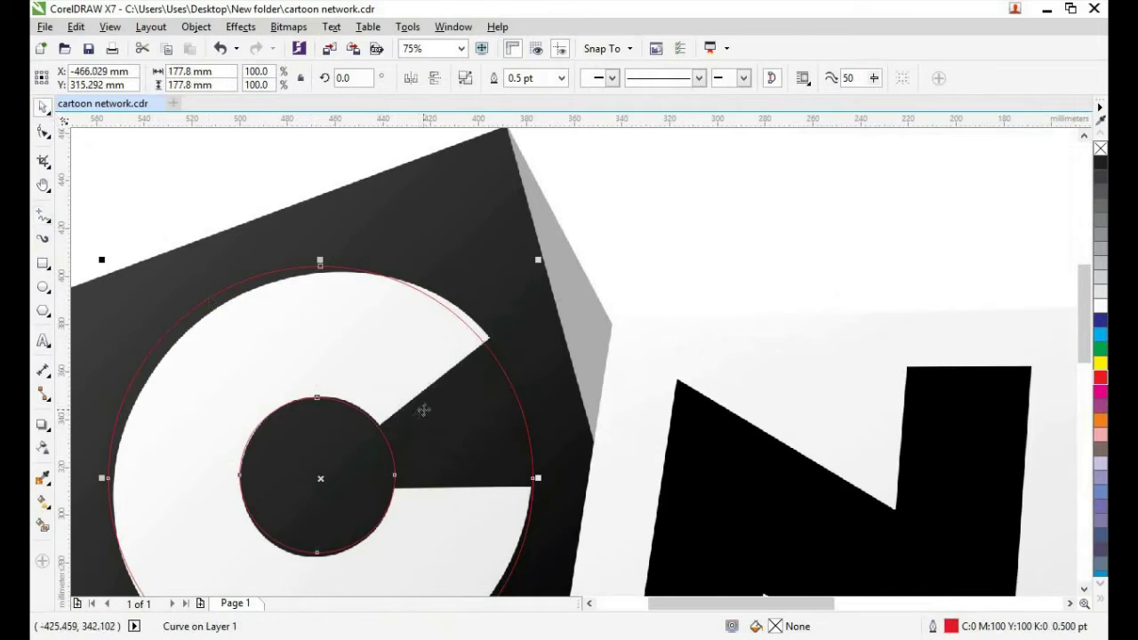
click(432, 391)
shift+click(297, 346)
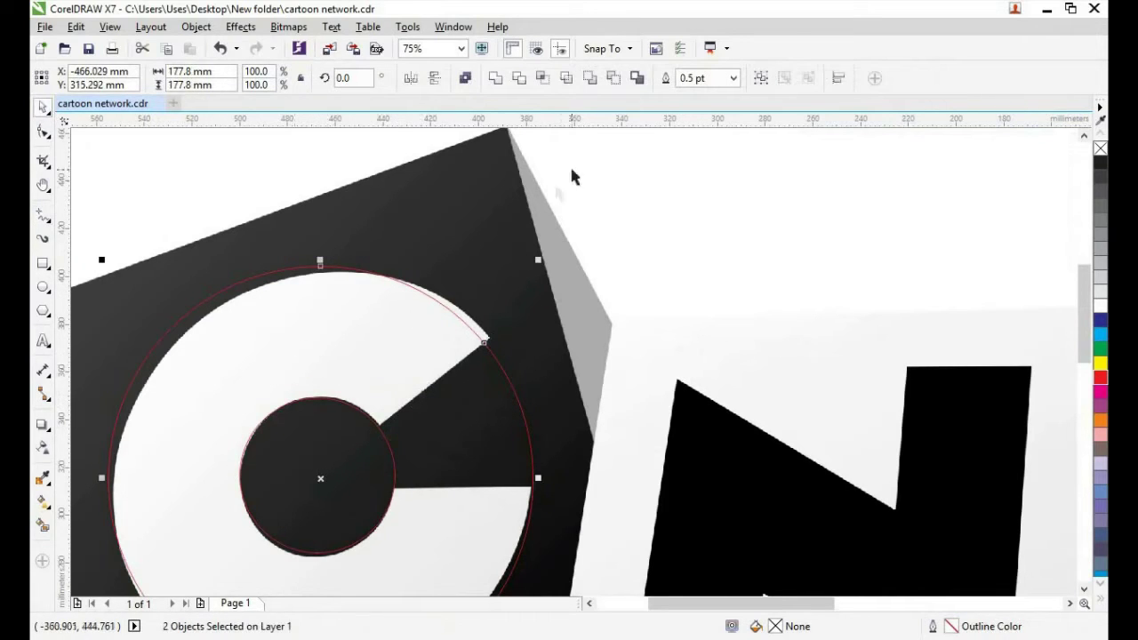
click(566, 78)
click(454, 367)
drag(454, 367, 724, 285)
key(ctrl+z)
Draw a line about 58 mm long along the lower edge of the C's opening and cut the red ring with it
key(F5)
click(532, 487)
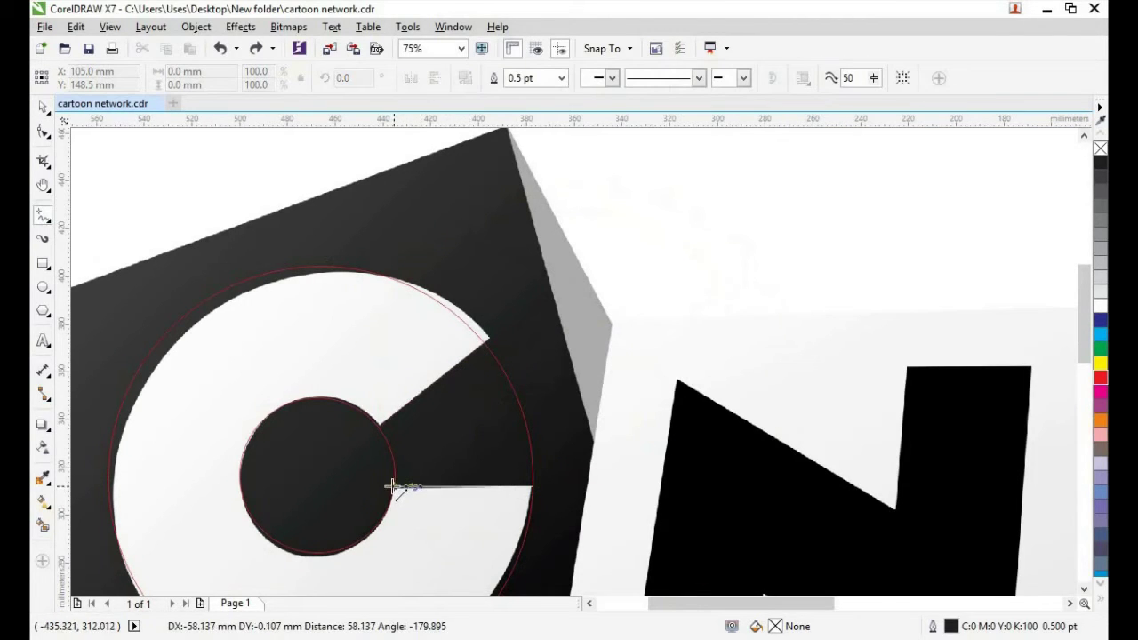
click(392, 488)
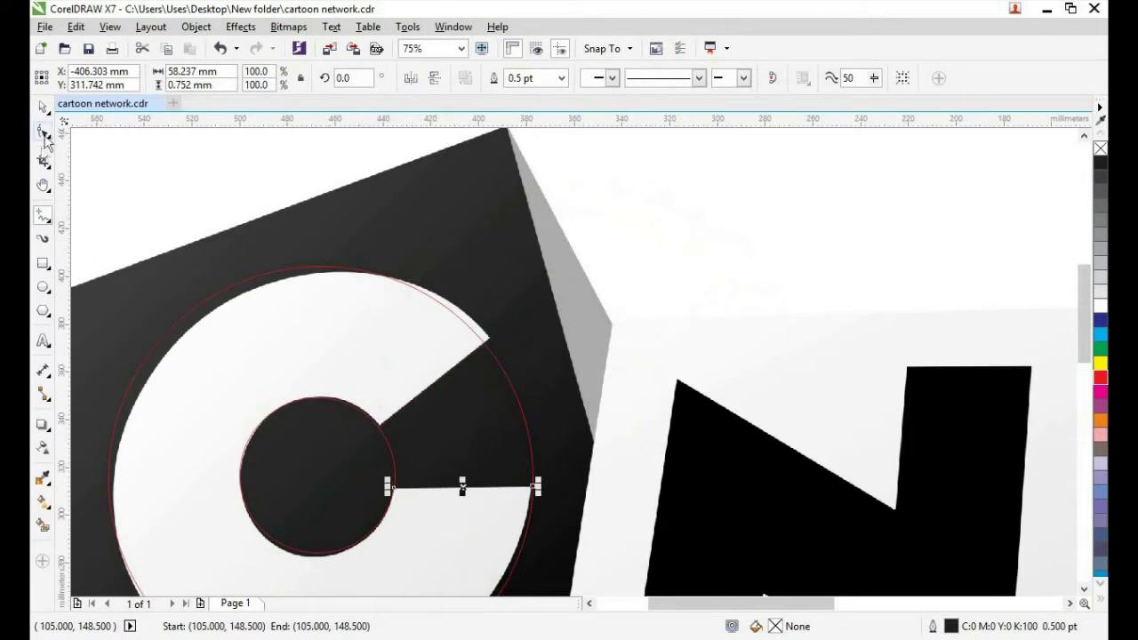
key(space)
click(272, 322)
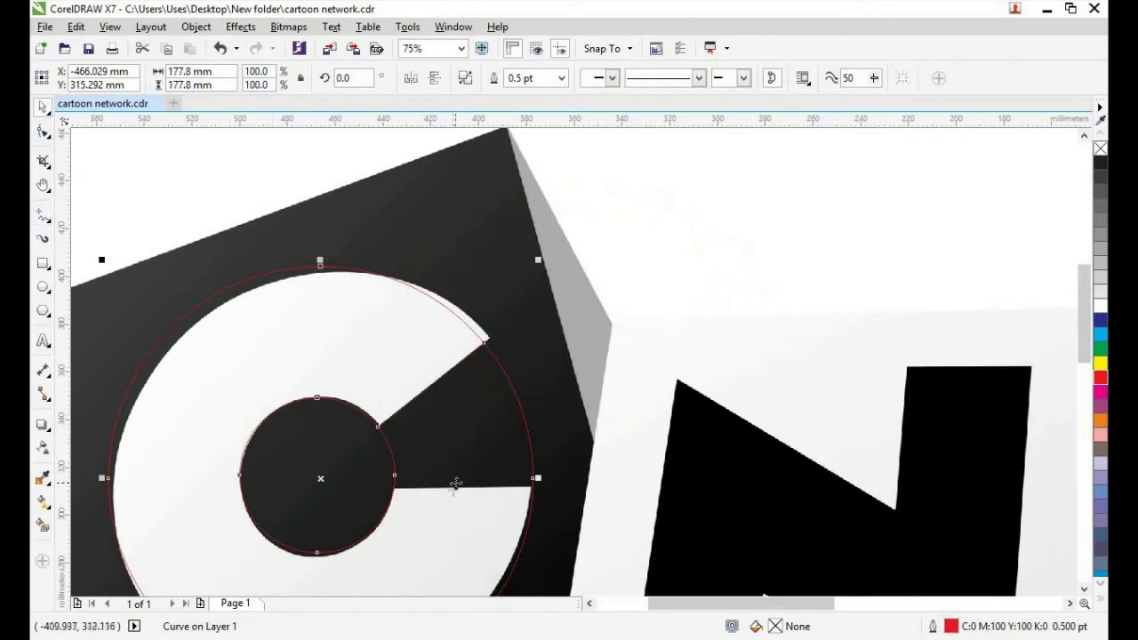
click(455, 486)
shift+click(491, 328)
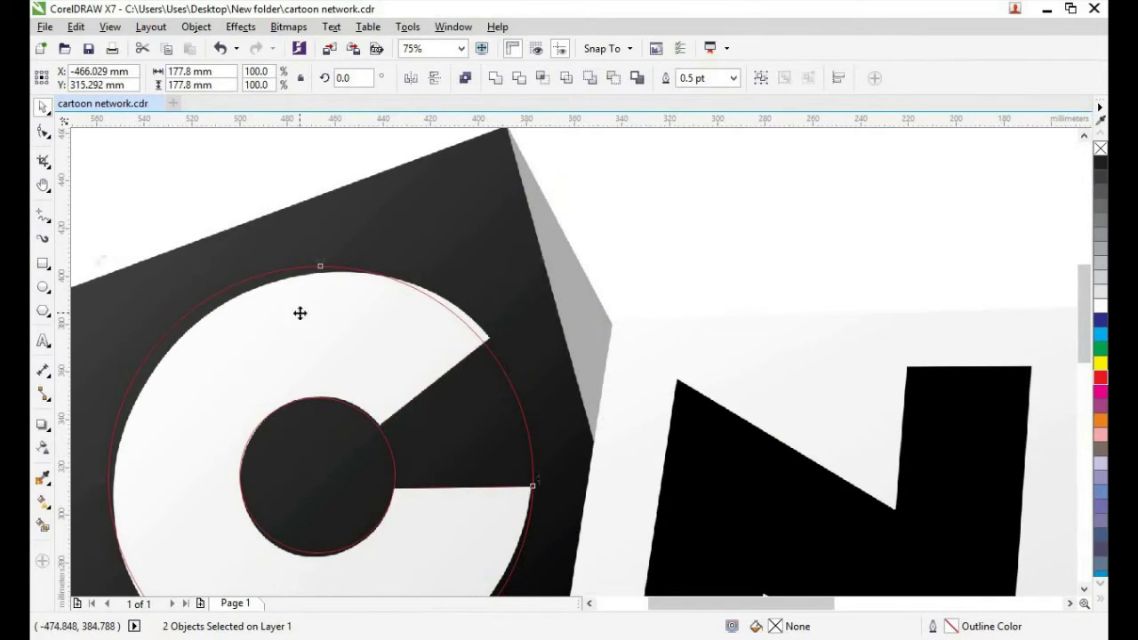
scroll(302, 313, down, 2)
click(45, 131)
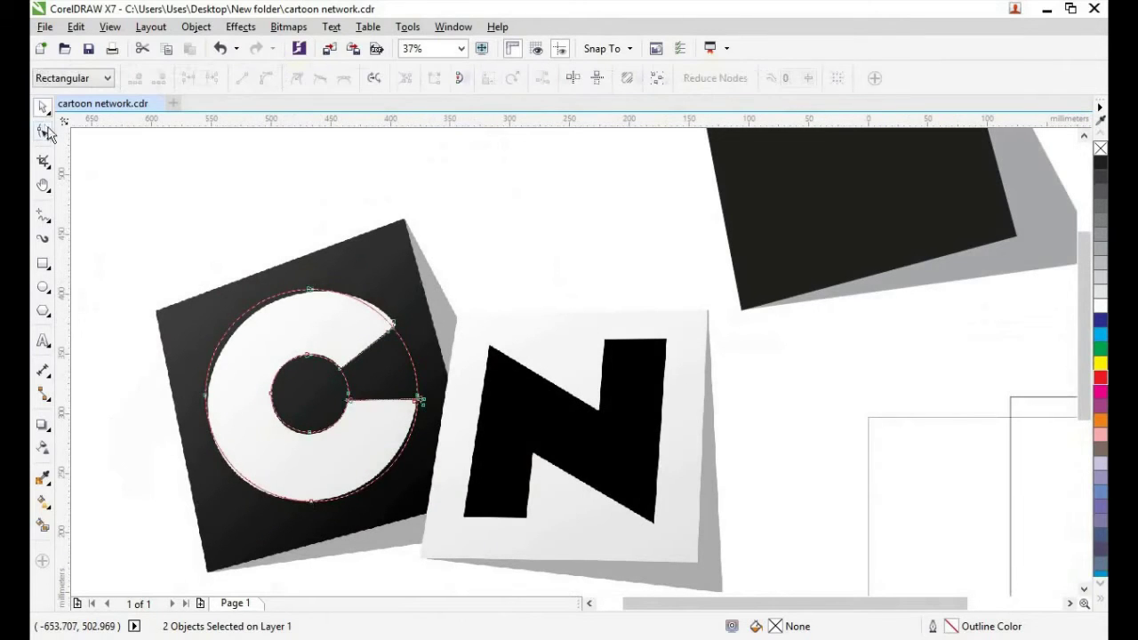
key(space)
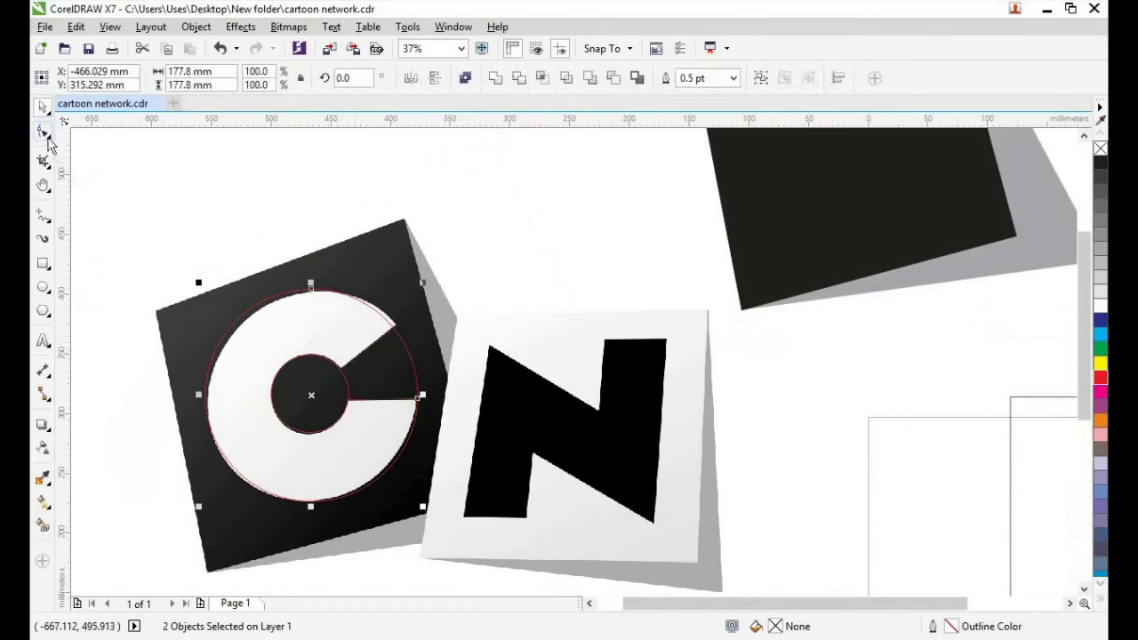
click(44, 132)
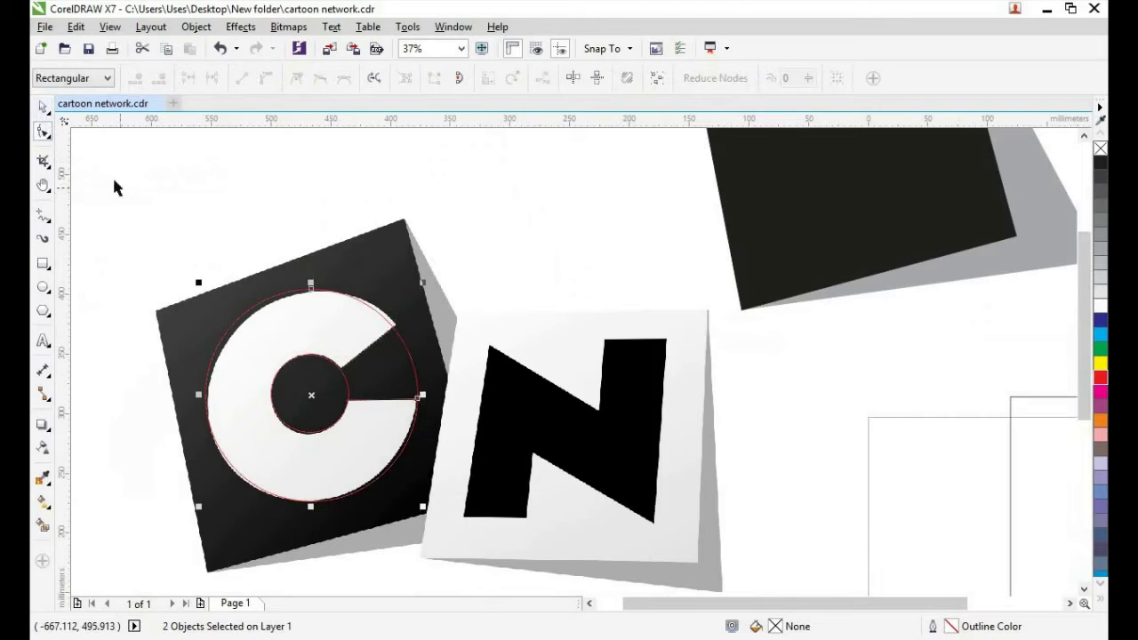
key(space)
Move the cut ring off the letter C toward the N tile and delete the leftover line on its lower cut
drag(308, 326, 548, 206)
click(711, 348)
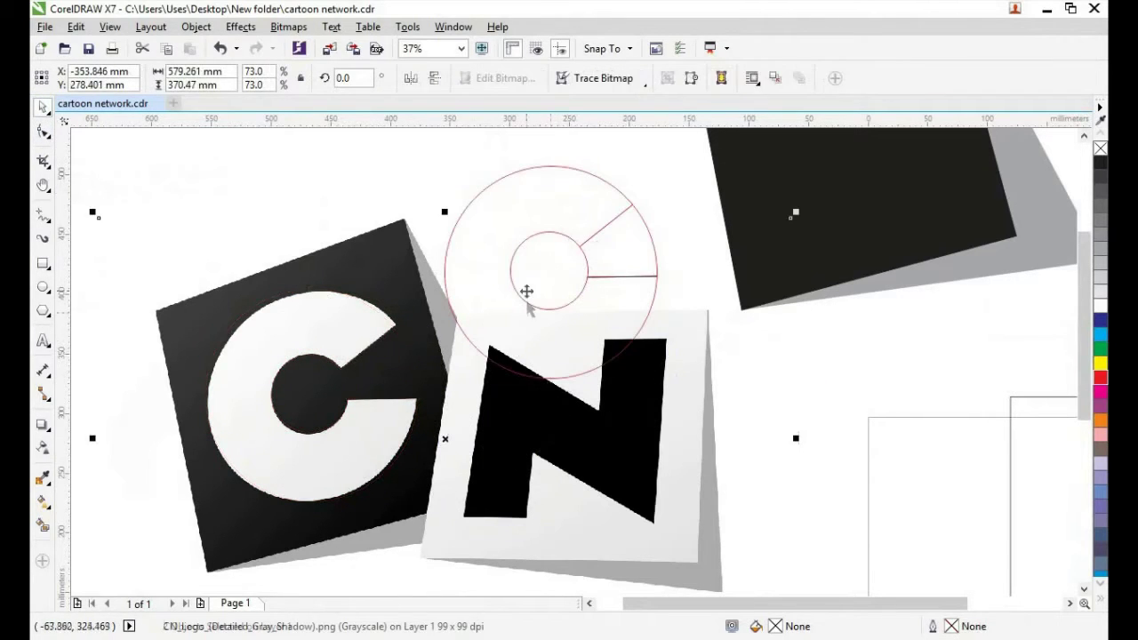
click(620, 277)
drag(624, 277, 858, 356)
key(Delete)
click(542, 278)
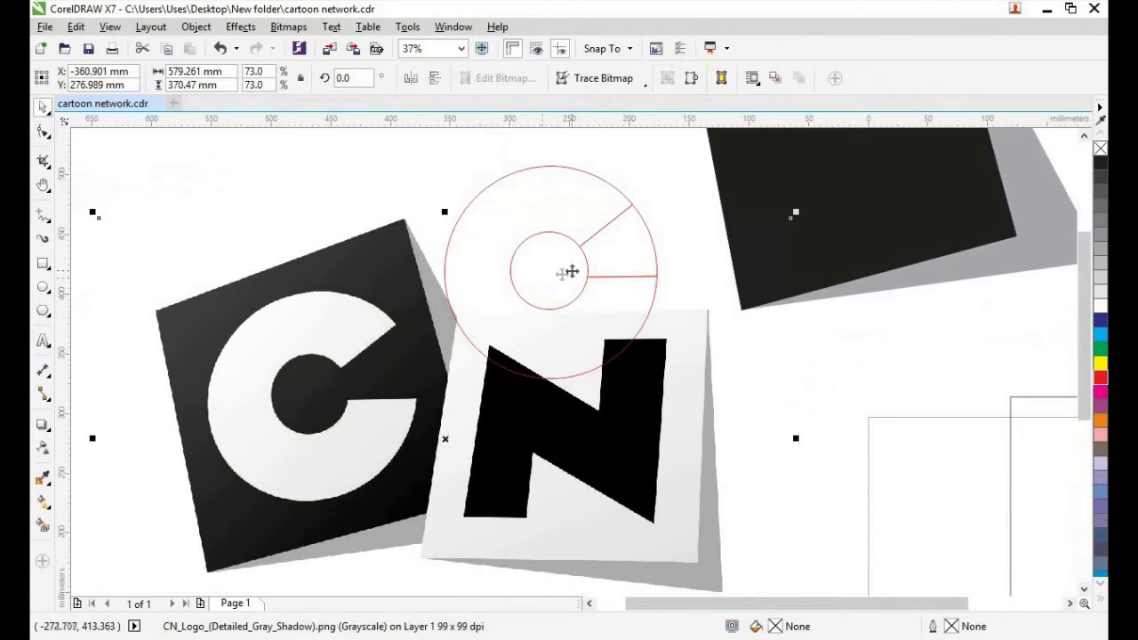
click(313, 162)
Move the cut ring into the empty area above the logo's black tile
key(h)
scroll(419, 233, down, 2)
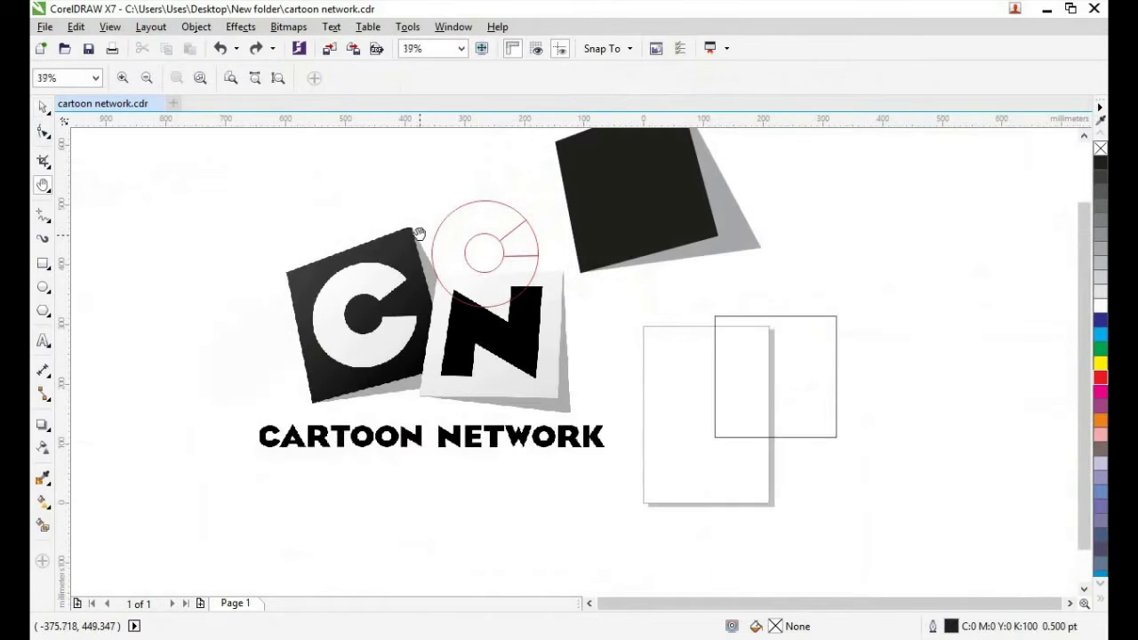
drag(388, 191, 407, 295)
key(space)
click(513, 368)
drag(506, 360, 445, 254)
click(322, 249)
scroll(442, 252, up, 2)
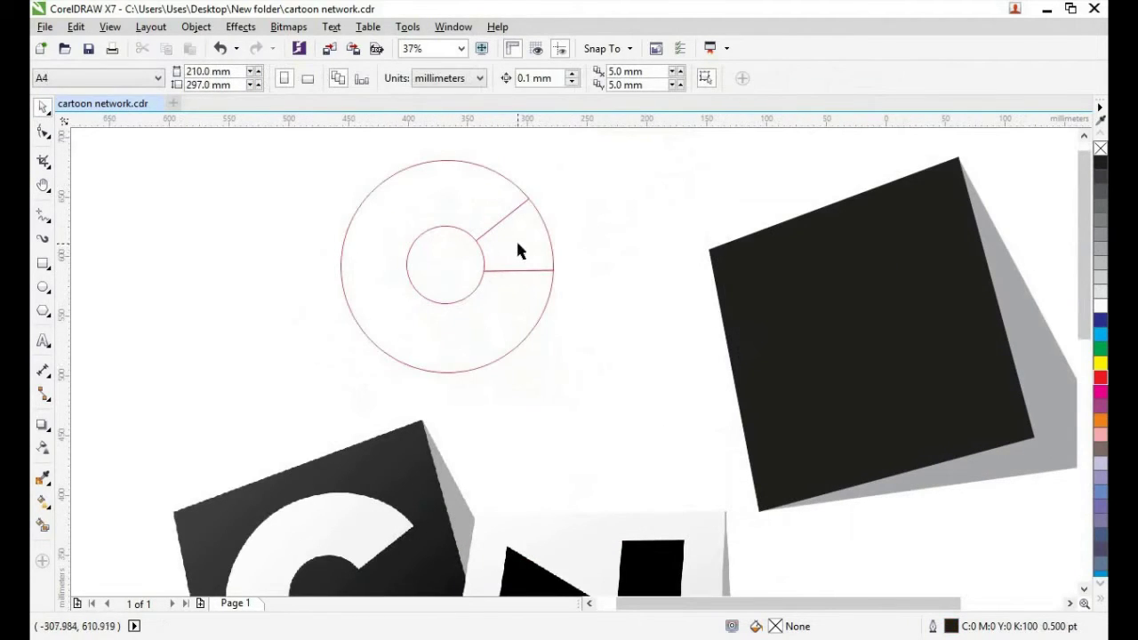
Remove the wedge nodes across the ring's opening to leave a C shape, and fill it red
click(532, 208)
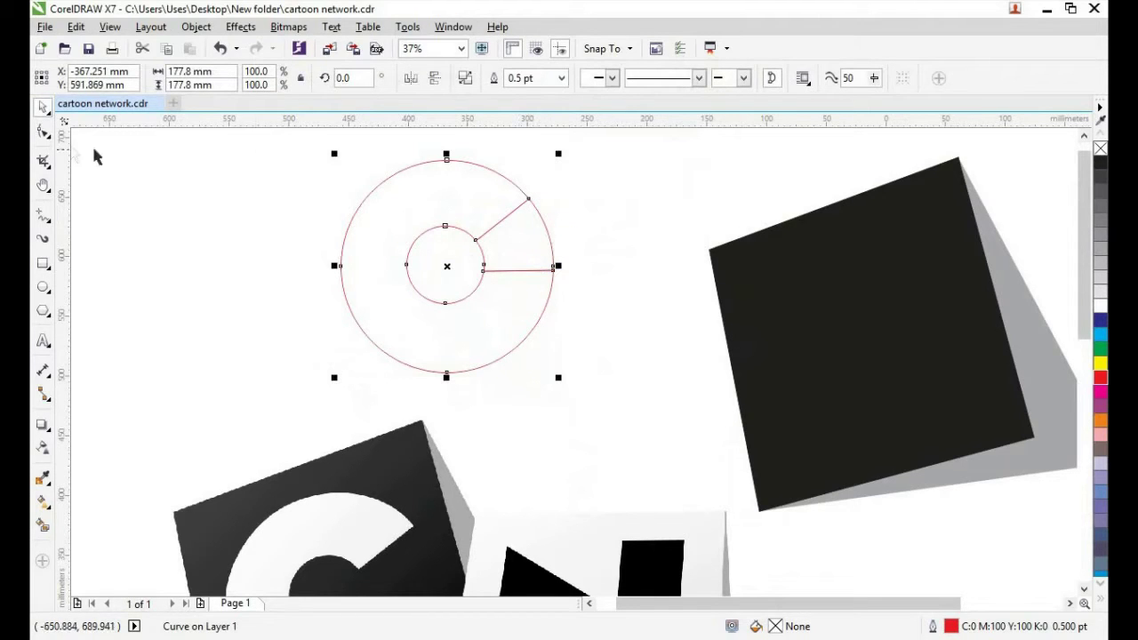
click(43, 131)
scroll(533, 204, up, 2)
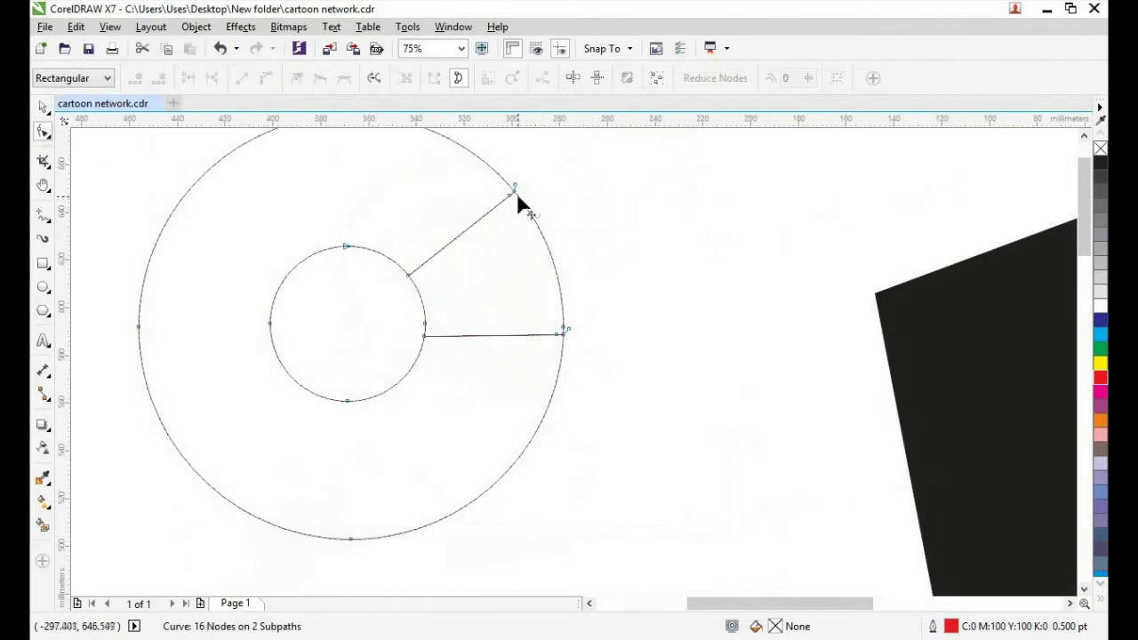
click(515, 193)
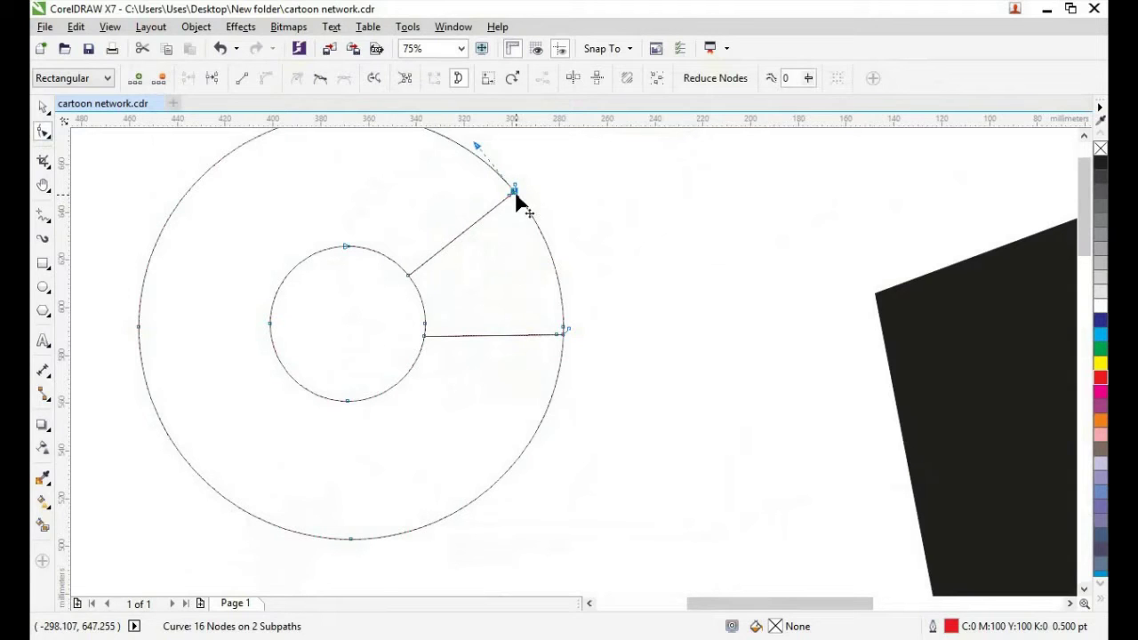
click(543, 249)
key(Delete)
click(418, 294)
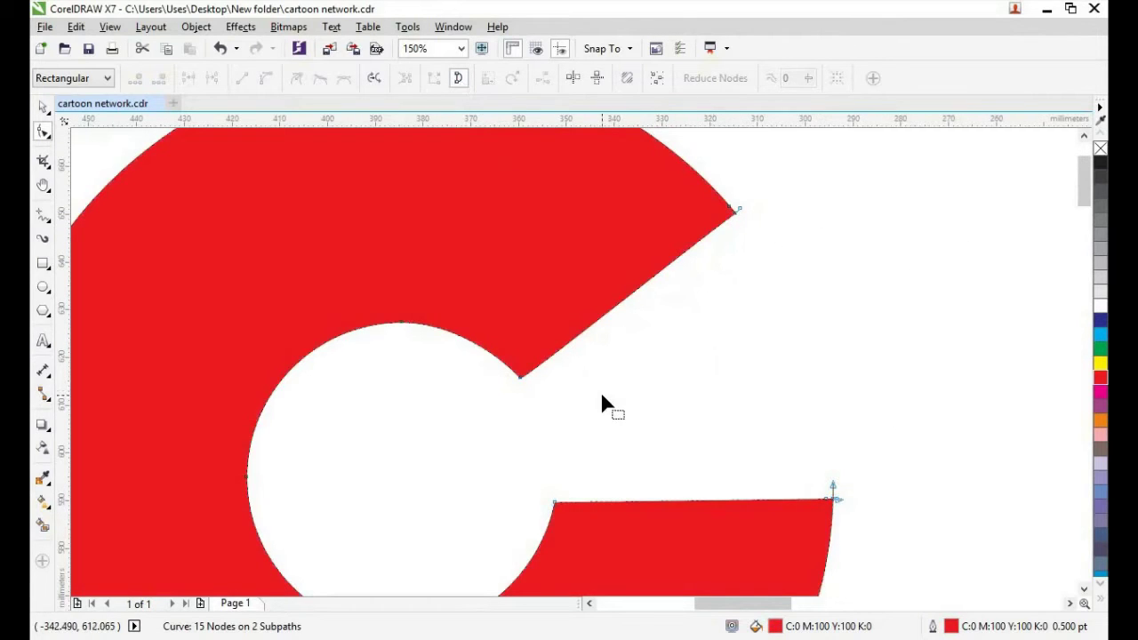
Move the red letter C onto the centre of the traced black tile
scroll(601, 402, down, 5)
scroll(582, 418, down, 2)
key(space)
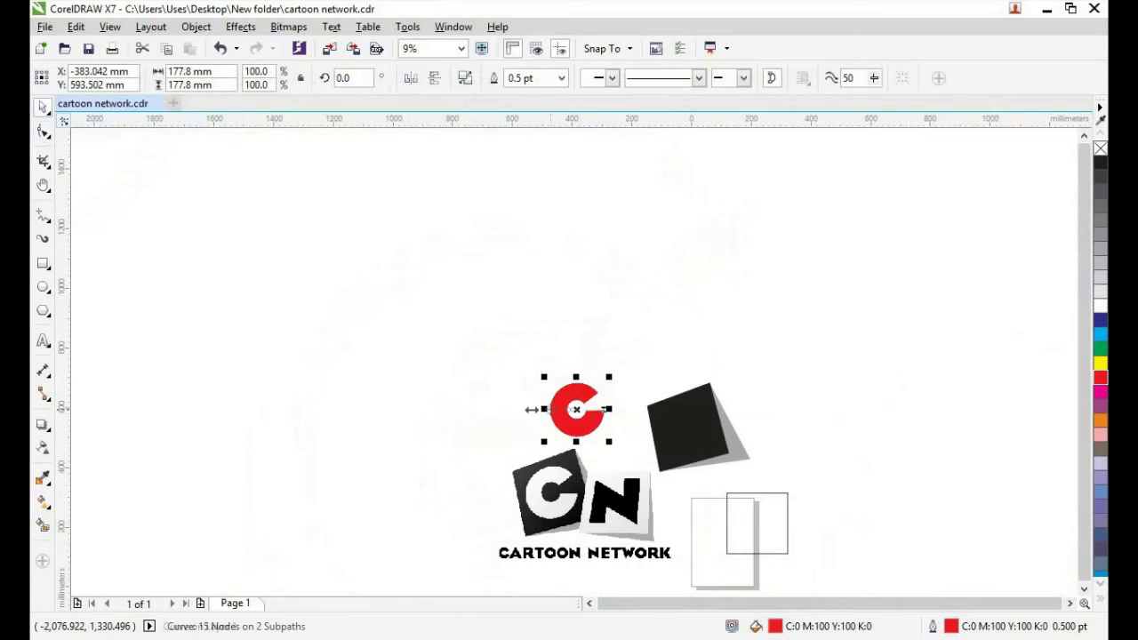
drag(579, 409, 687, 428)
click(858, 419)
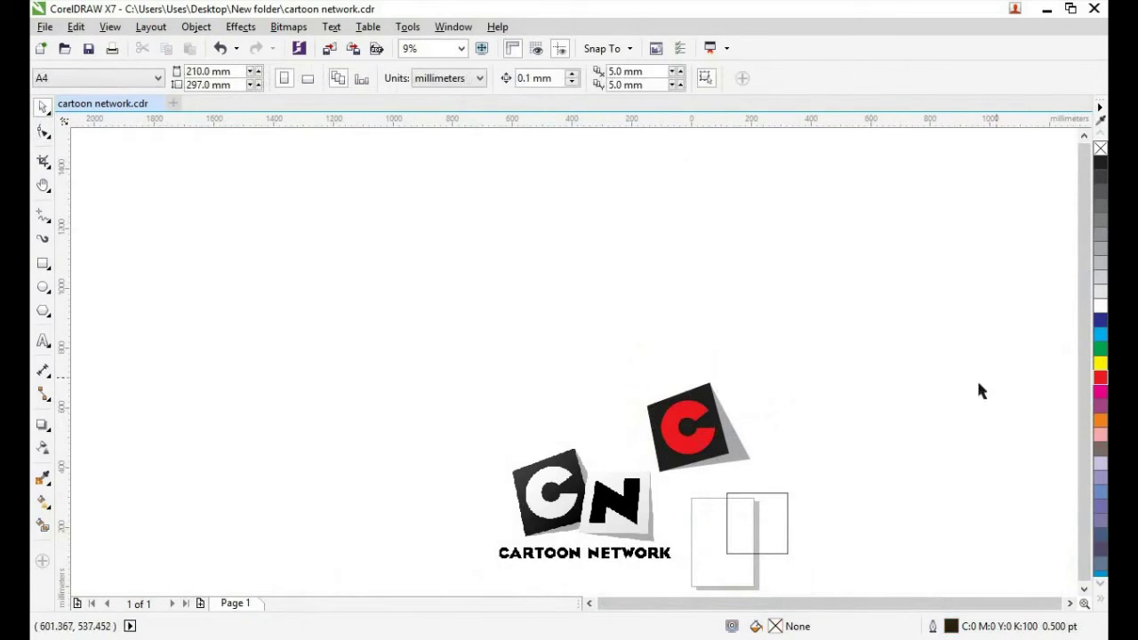
Fill the letter C on the traced black tile white
click(687, 429)
click(1099, 305)
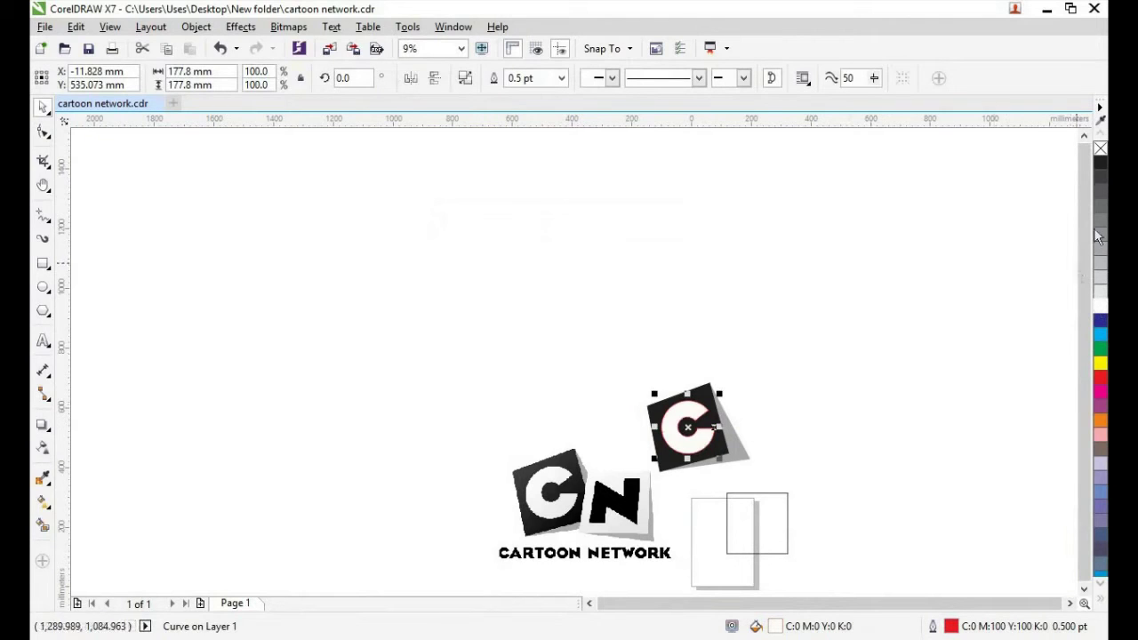
click(849, 438)
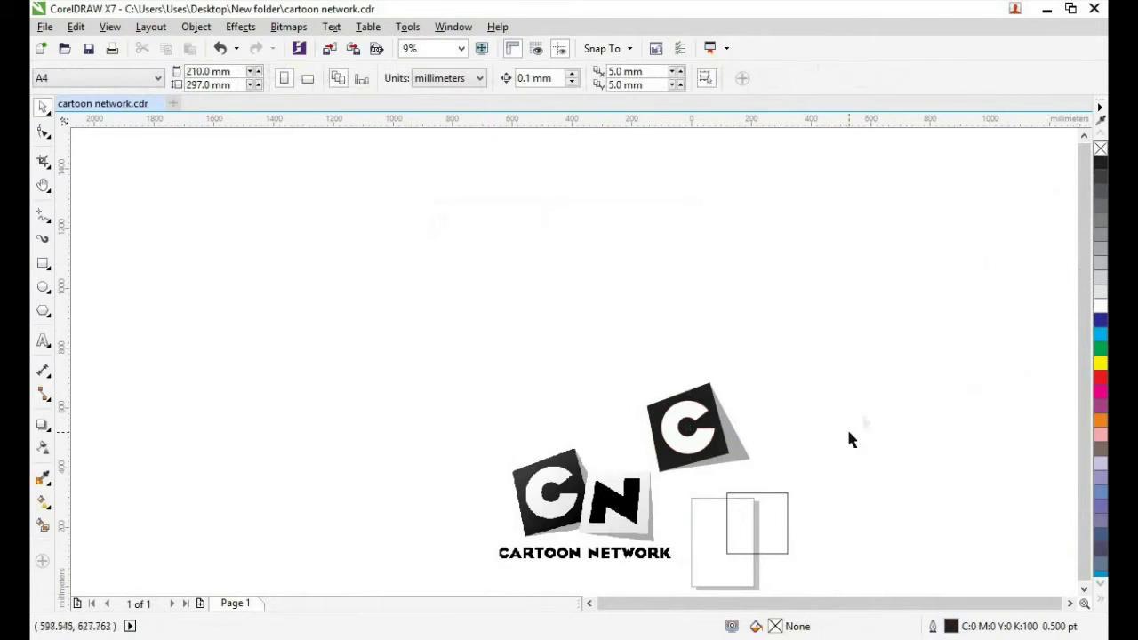
scroll(861, 483, up, 4)
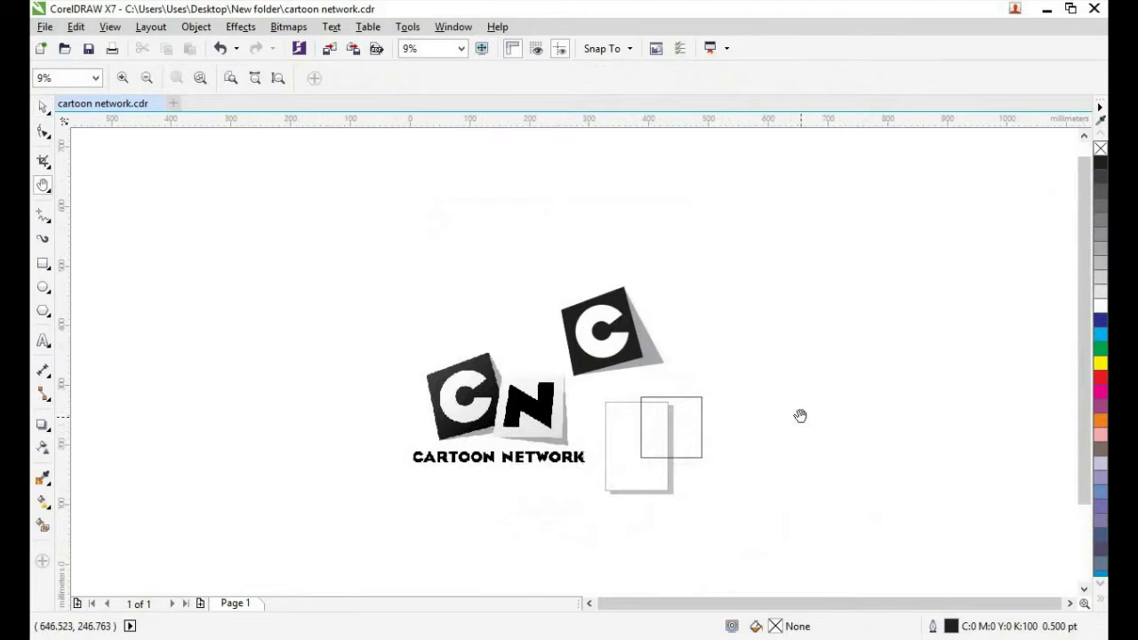
Place a copy of the spare 203.2 mm square over the reference logo's white N tile
scroll(774, 433, down, 4)
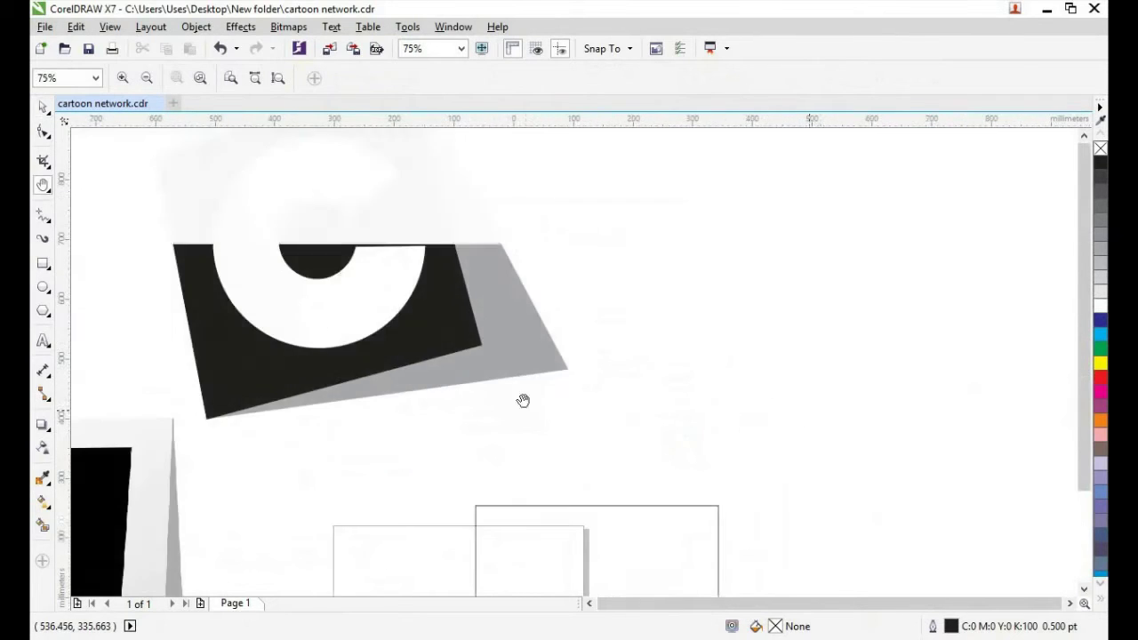
drag(739, 404, 699, 396)
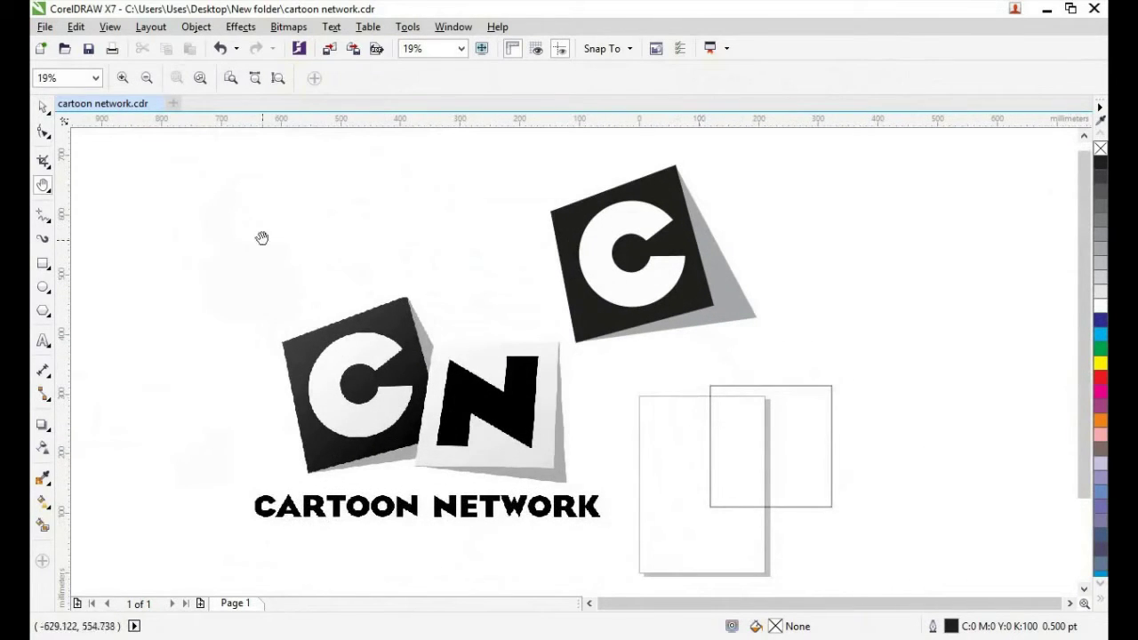
click(41, 107)
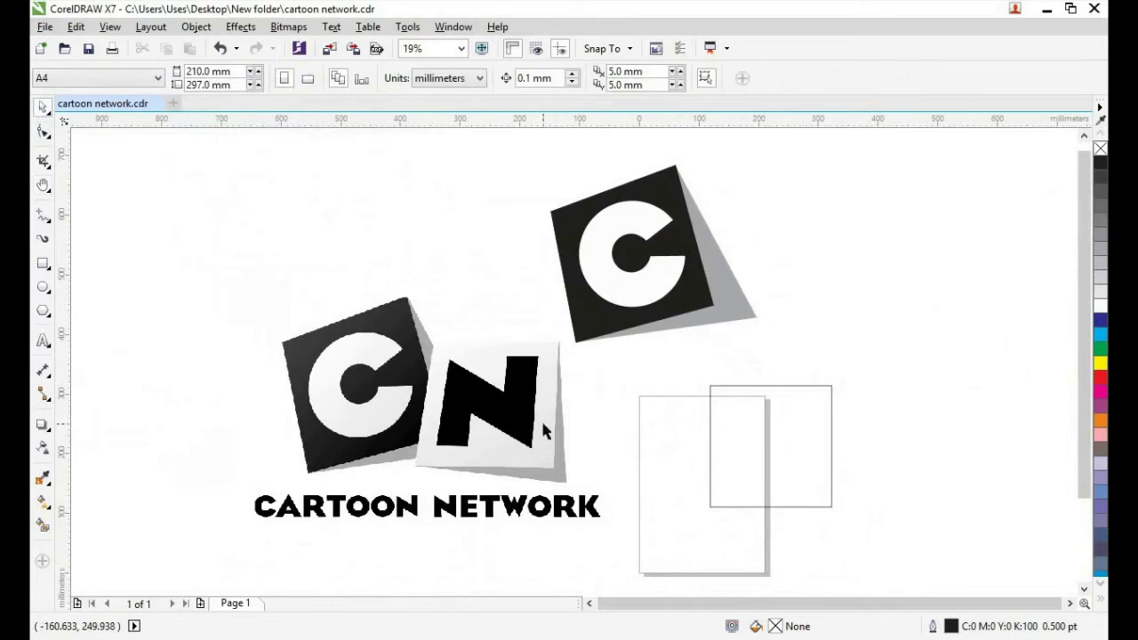
click(739, 448)
drag(770, 446, 502, 416)
Convert the square on the N tile to curves and fit its upper two nodes to the tile's upper corners
click(43, 131)
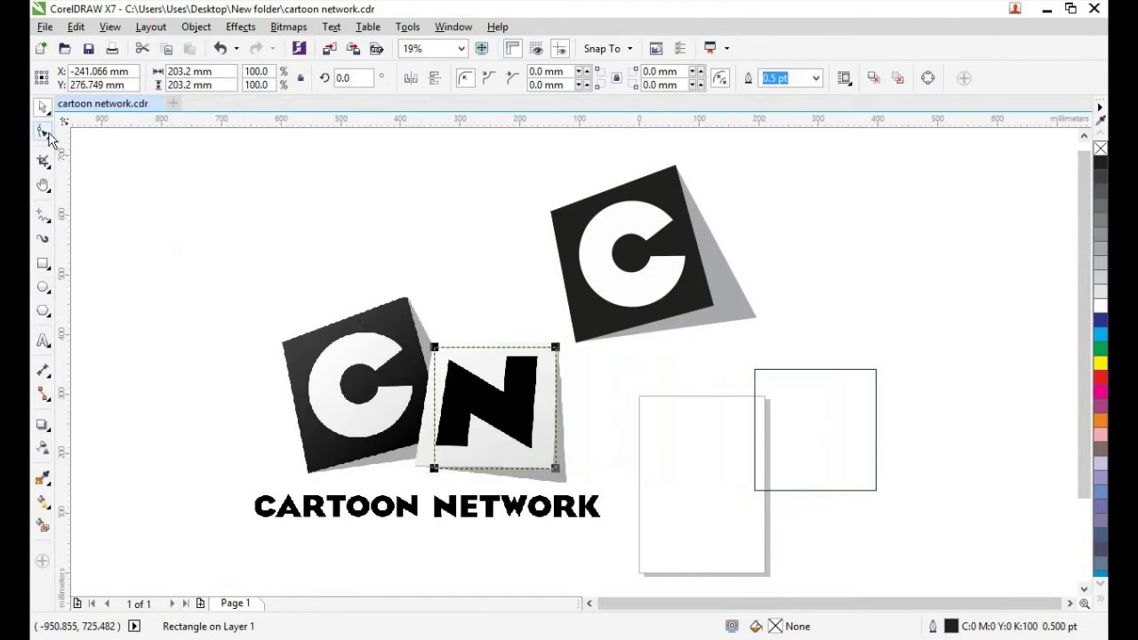
scroll(292, 305, up, 2)
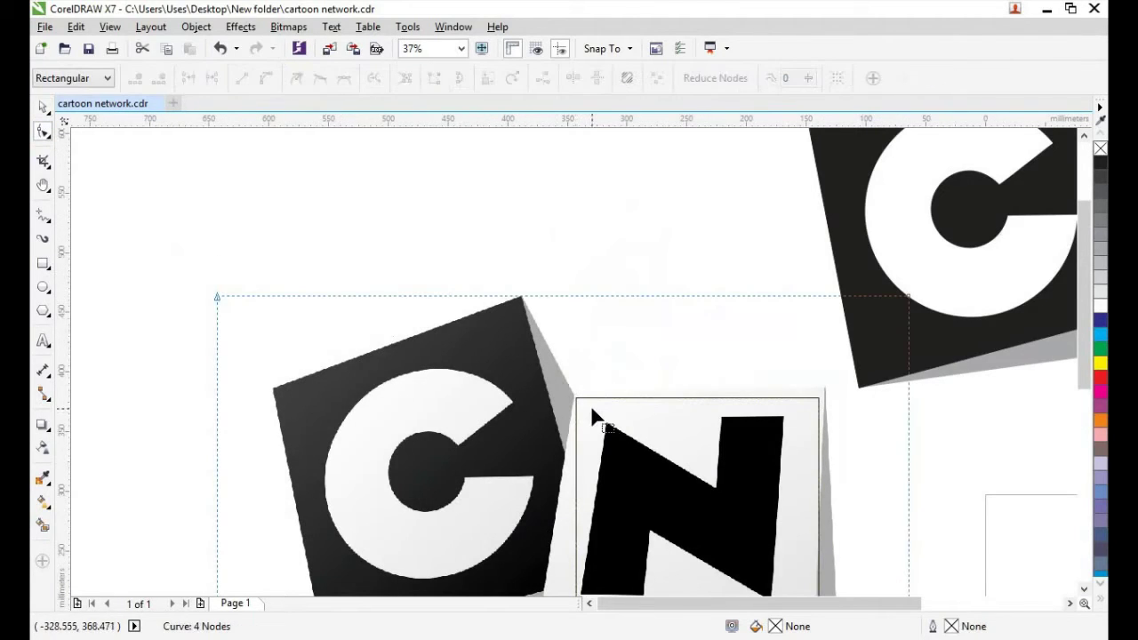
drag(590, 404, 628, 463)
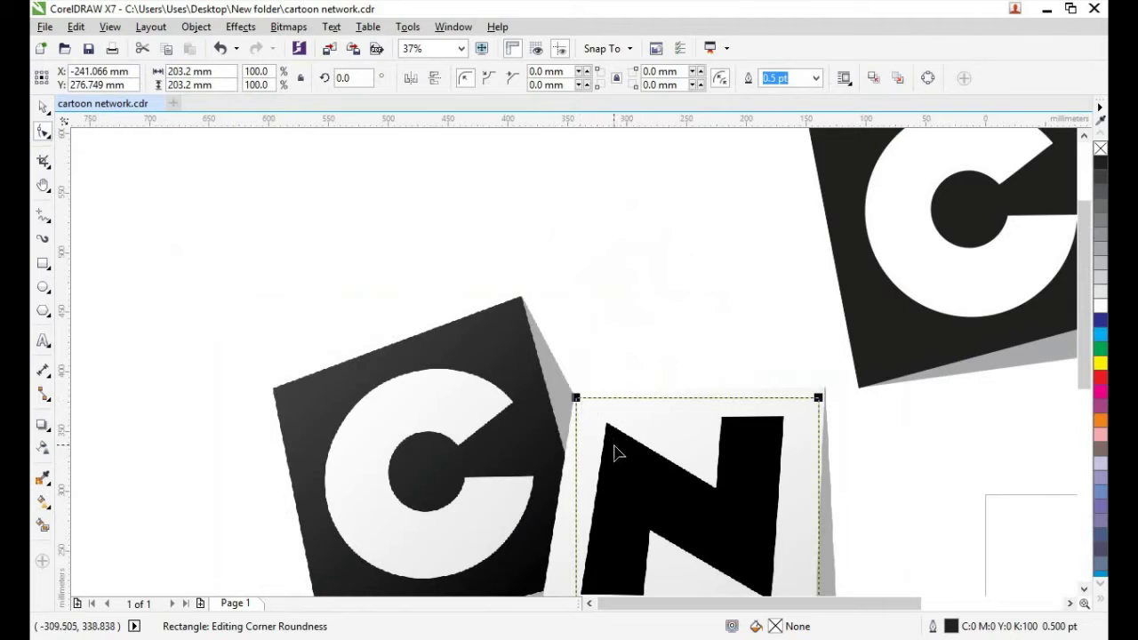
right_click(615, 453)
click(681, 57)
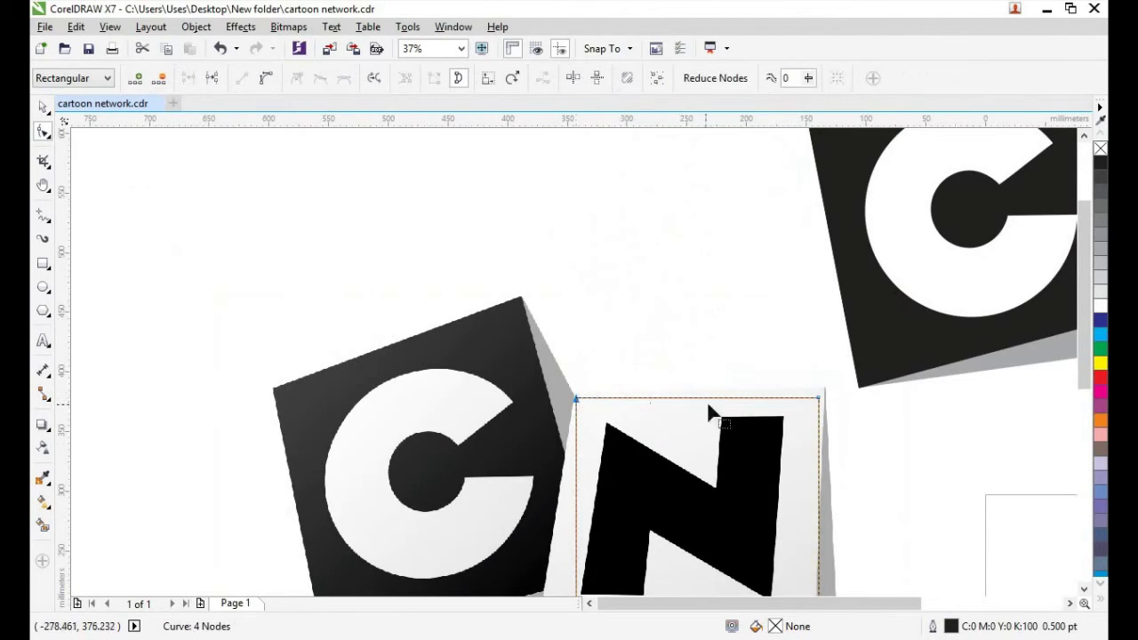
scroll(654, 407, up, 2)
mouse_move(437, 390)
mouse_down()
mouse_move(477, 419)
mouse_move(434, 378)
mouse_up()
drag(922, 388, 934, 371)
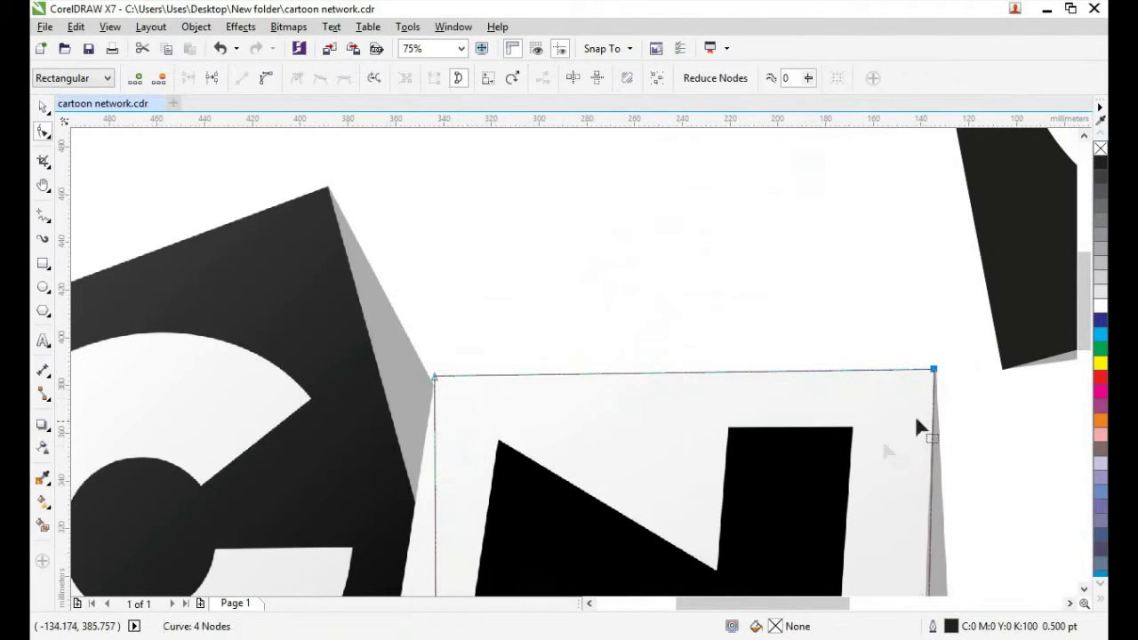
Fit the outline's lower two nodes to the lower corners of the white N tile
scroll(760, 495, down, 2)
key(h)
drag(710, 474, 675, 301)
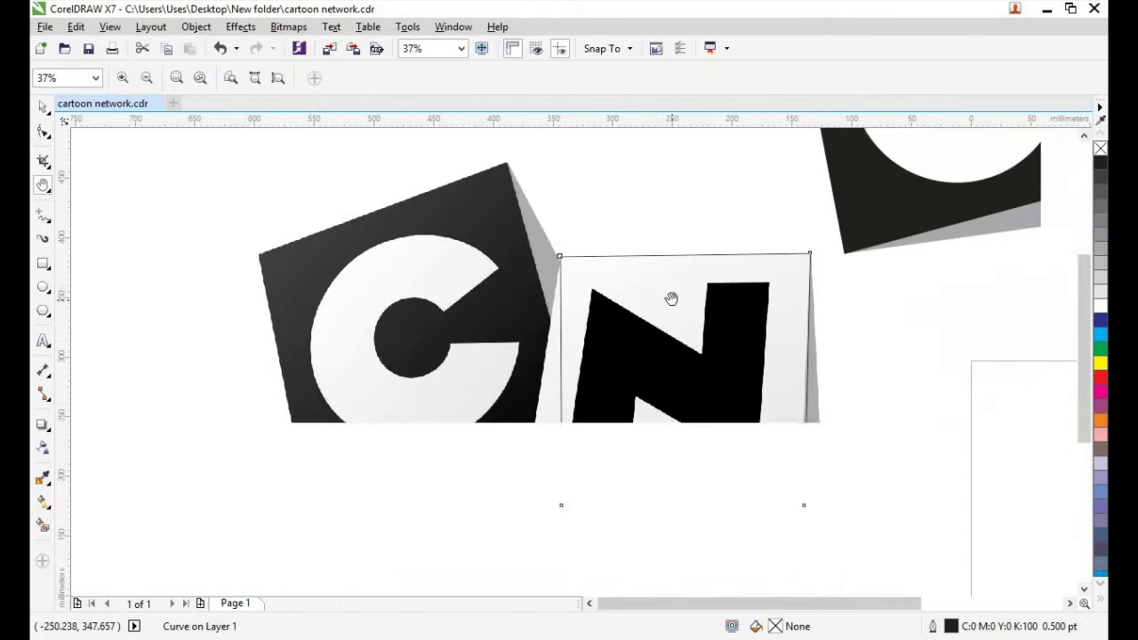
click(43, 133)
click(560, 260)
drag(564, 509, 524, 500)
drag(805, 500, 799, 501)
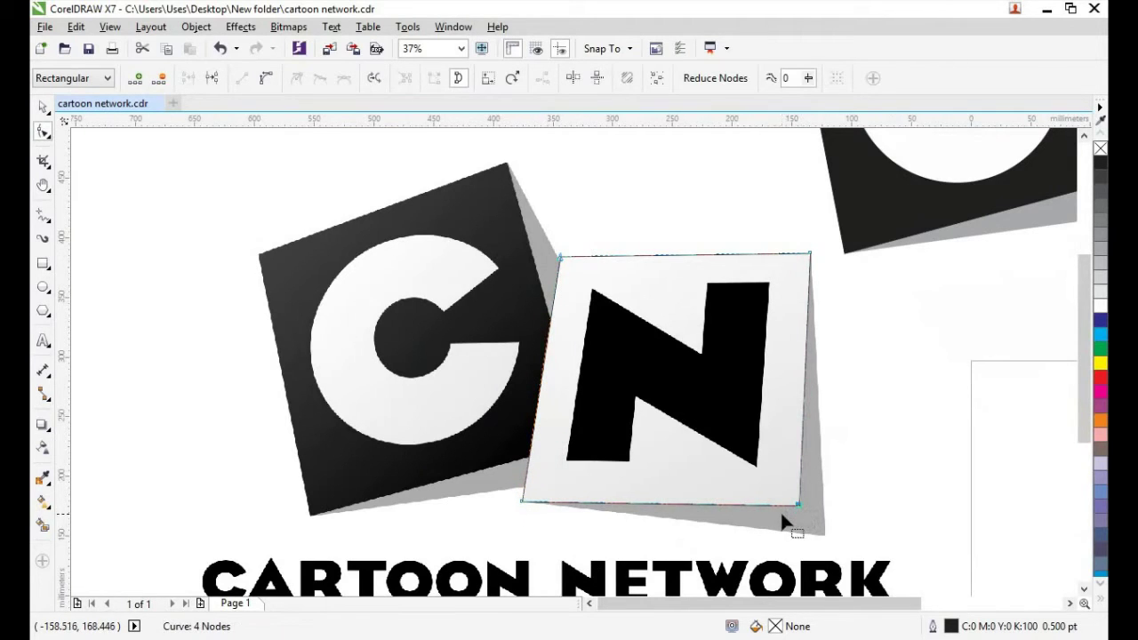
Place another copy of the spare square beside the N tile and convert it to curves
scroll(649, 429, down, 4)
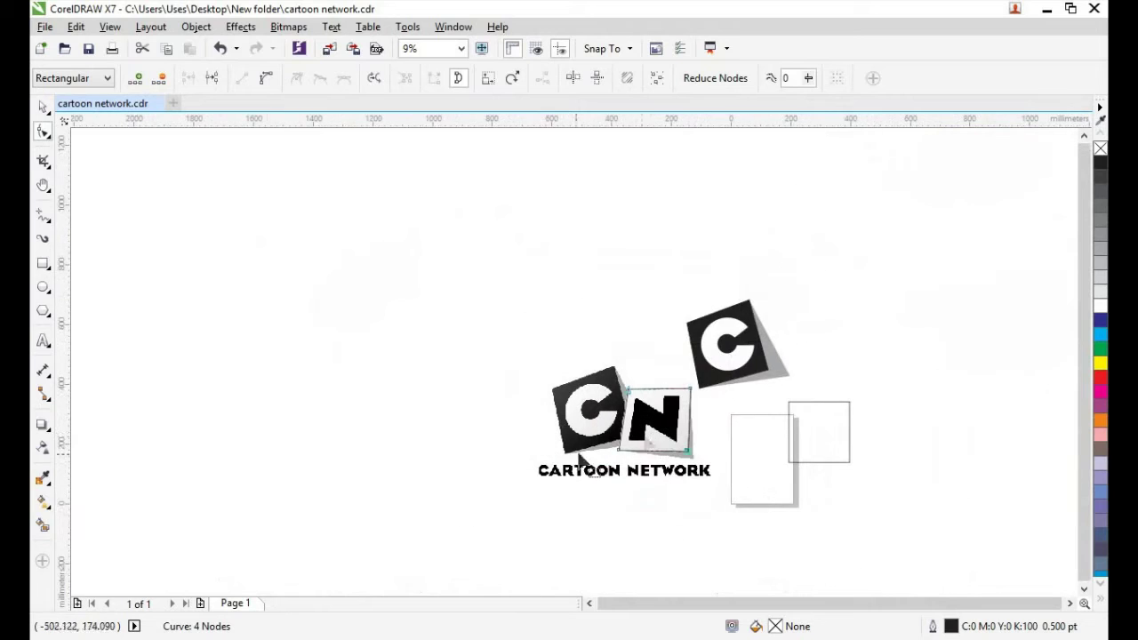
click(43, 107)
click(481, 405)
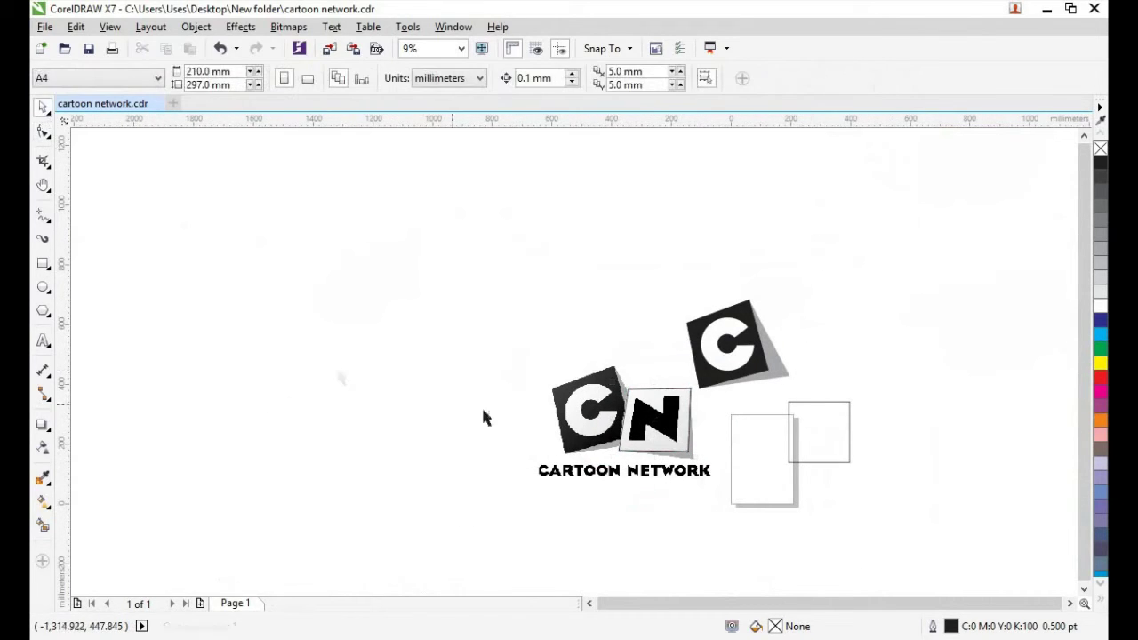
click(837, 437)
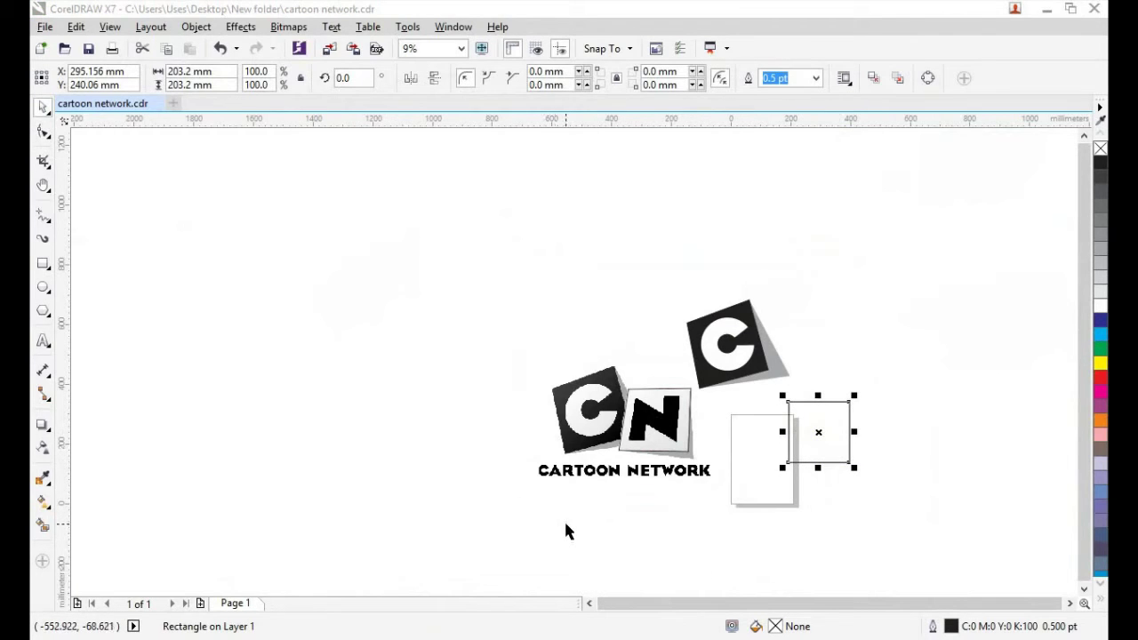
key(h)
drag(563, 520, 404, 478)
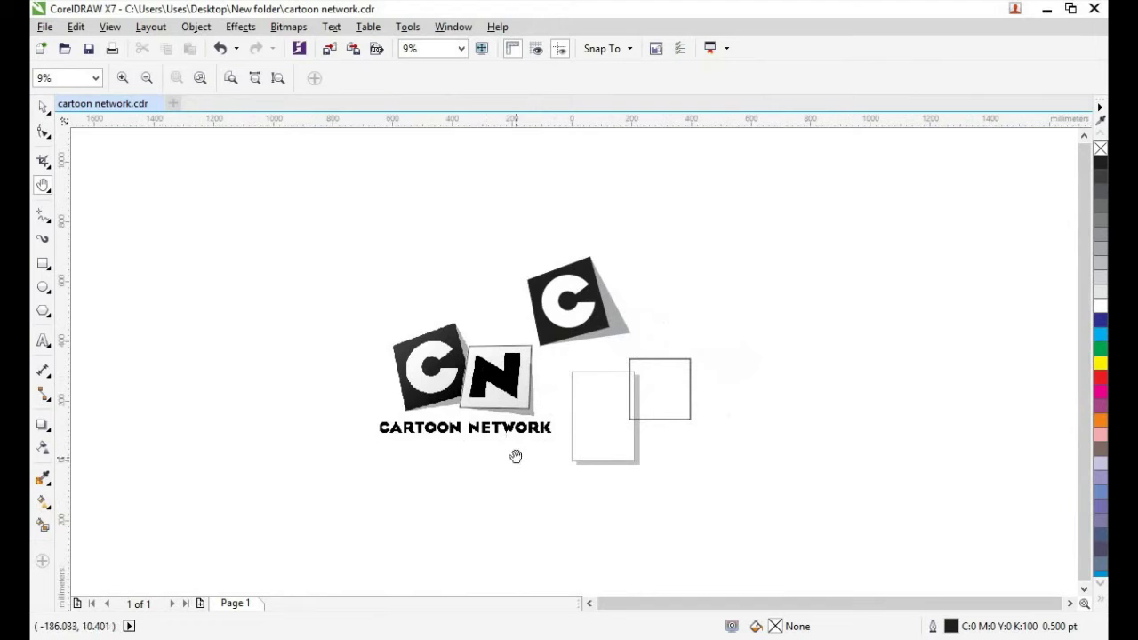
key(space)
click(648, 389)
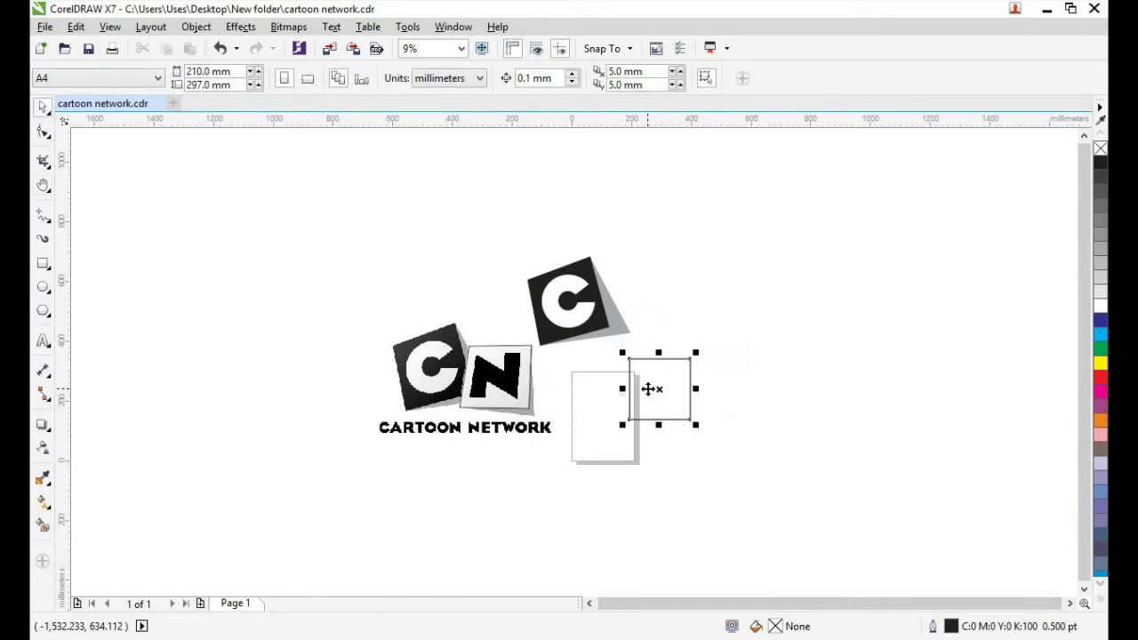
drag(656, 385, 566, 391)
right_click(566, 391)
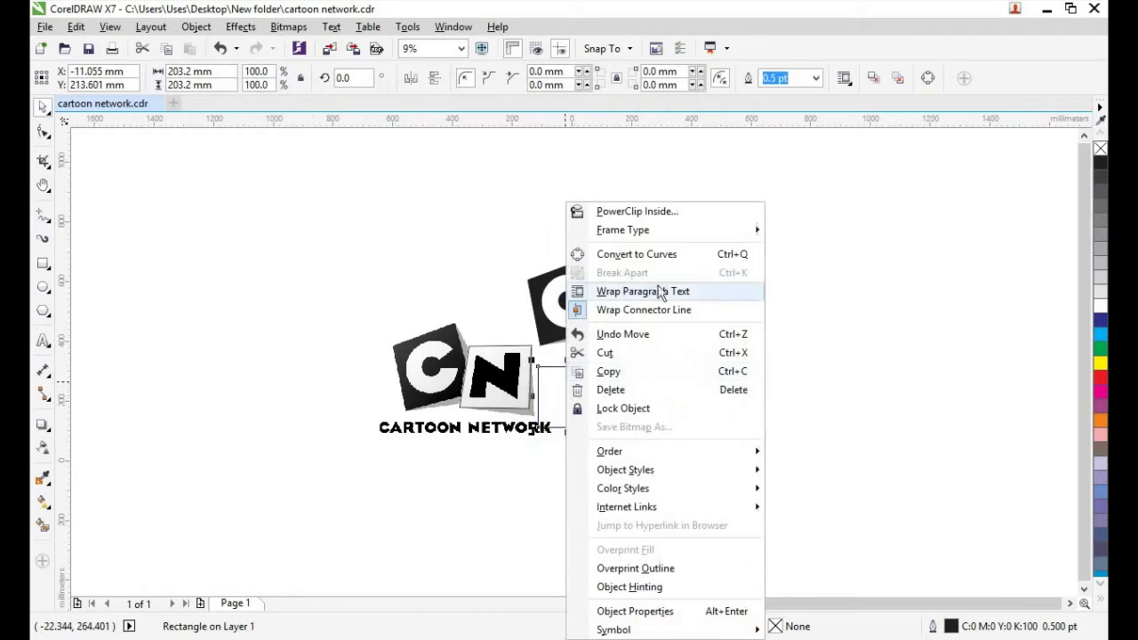
click(636, 255)
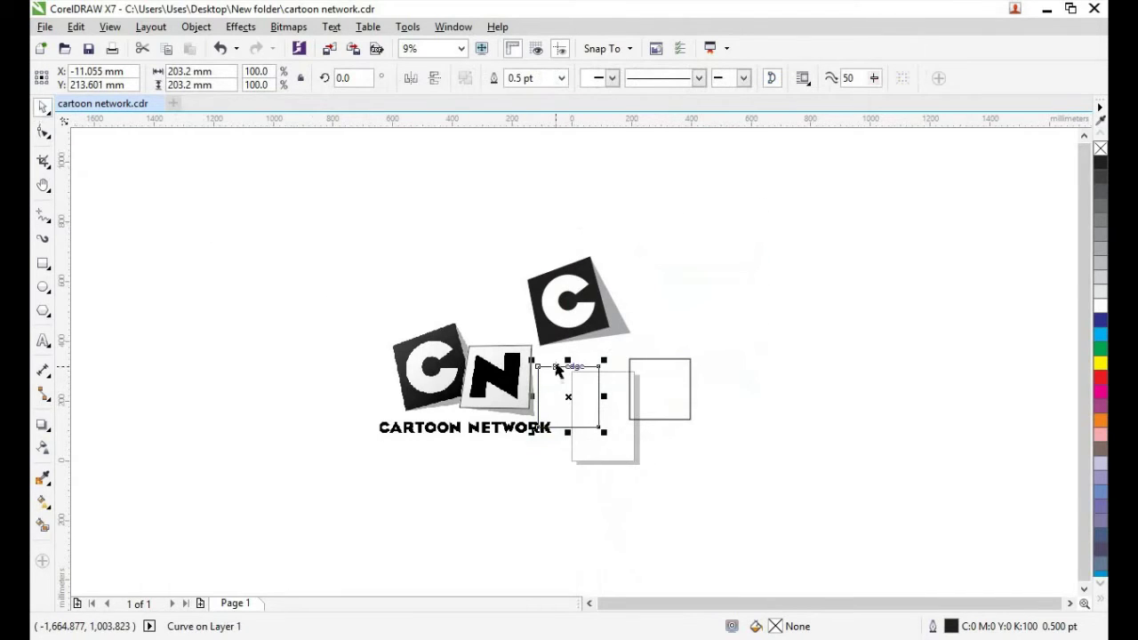
Move the converted square over the N tile and its grey shadow, ready for node editing
scroll(555, 369, up, 2)
click(49, 138)
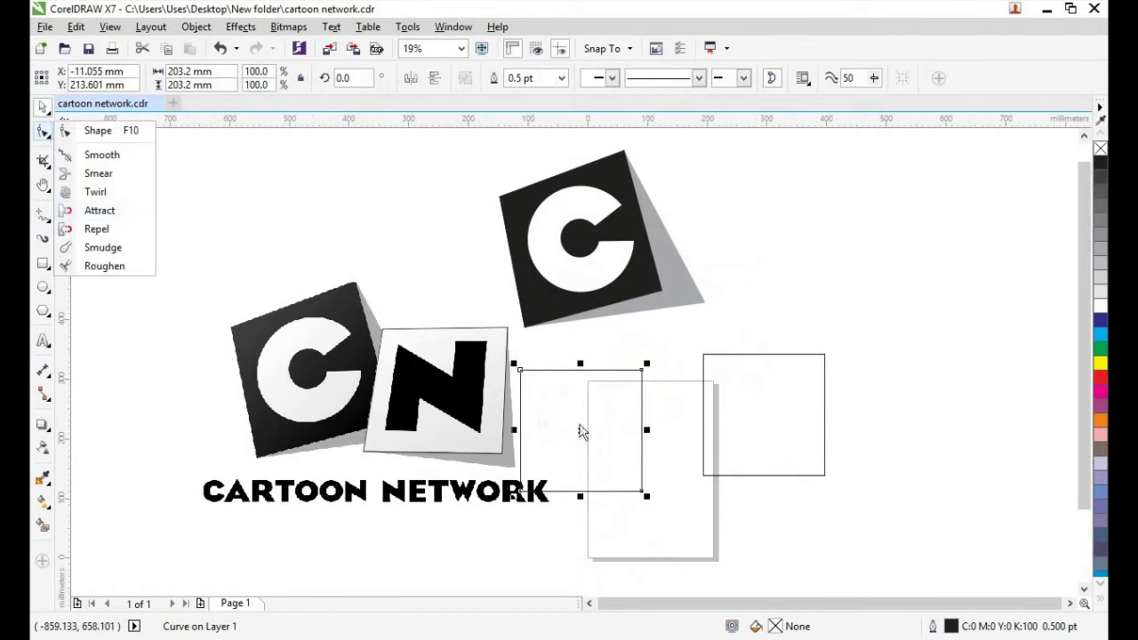
click(98, 131)
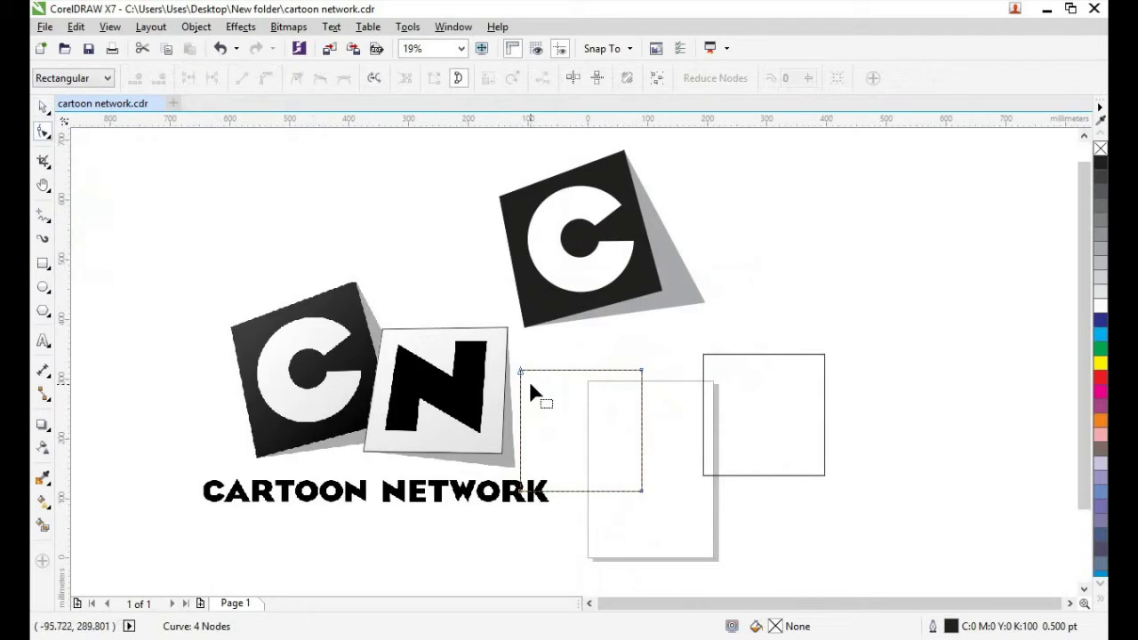
click(43, 107)
drag(576, 411, 452, 391)
click(41, 133)
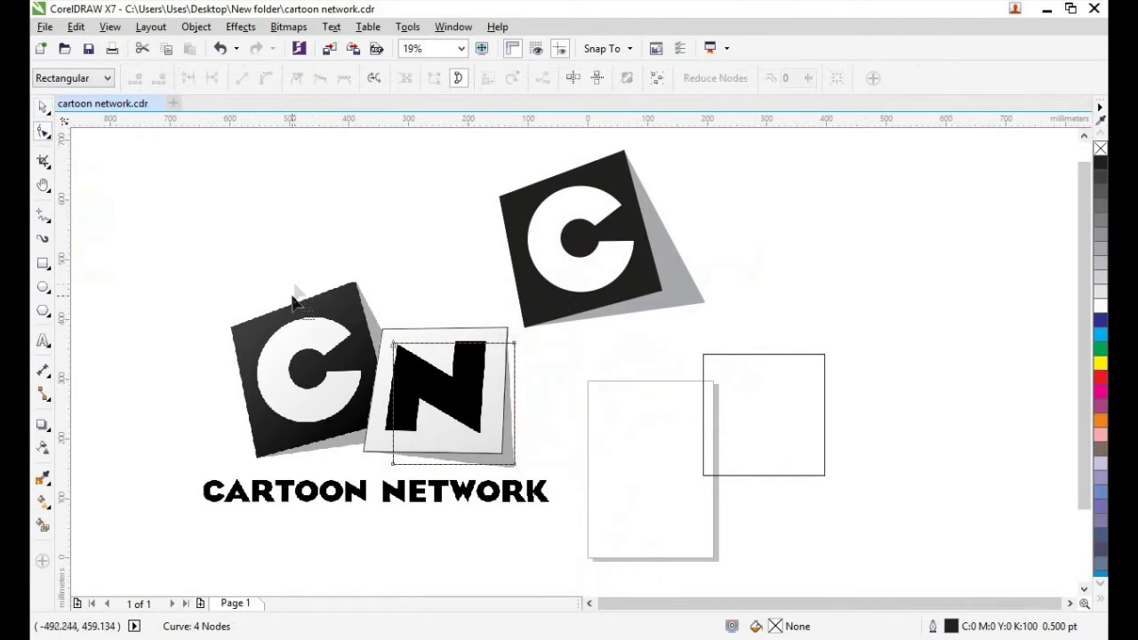
Fit the second outline's upper two nodes to the N tile's upper corners
scroll(285, 303, up, 3)
drag(505, 394, 481, 363)
drag(747, 396, 732, 358)
Fit the second outline's lower nodes to the N tile's lower-left corner and the outer tip of its grey shadow
key(h)
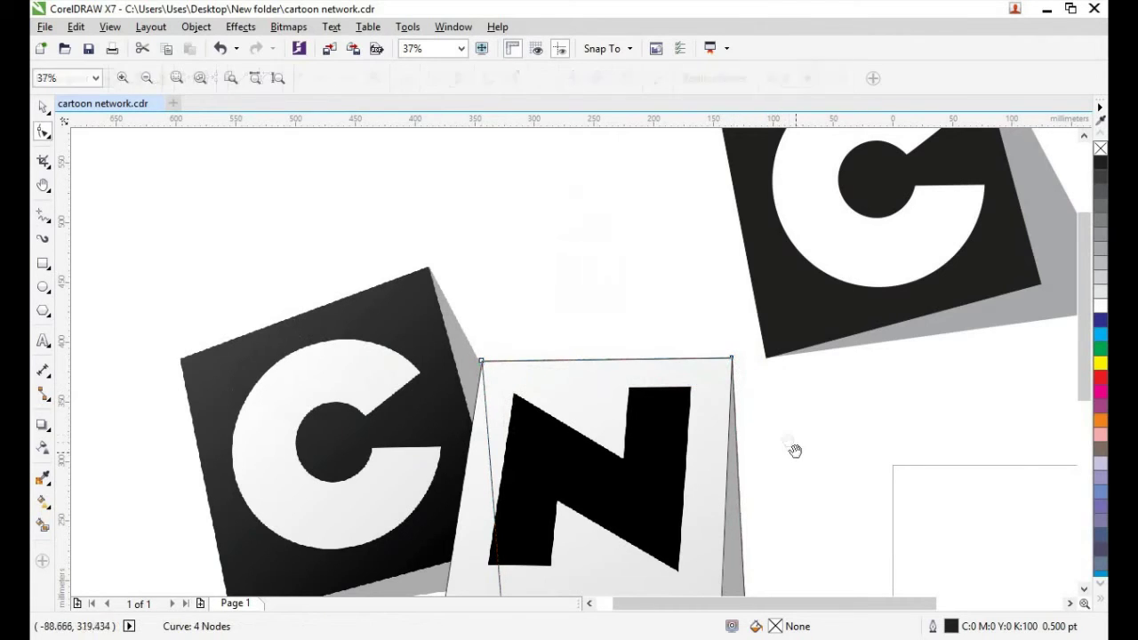
drag(795, 451, 774, 310)
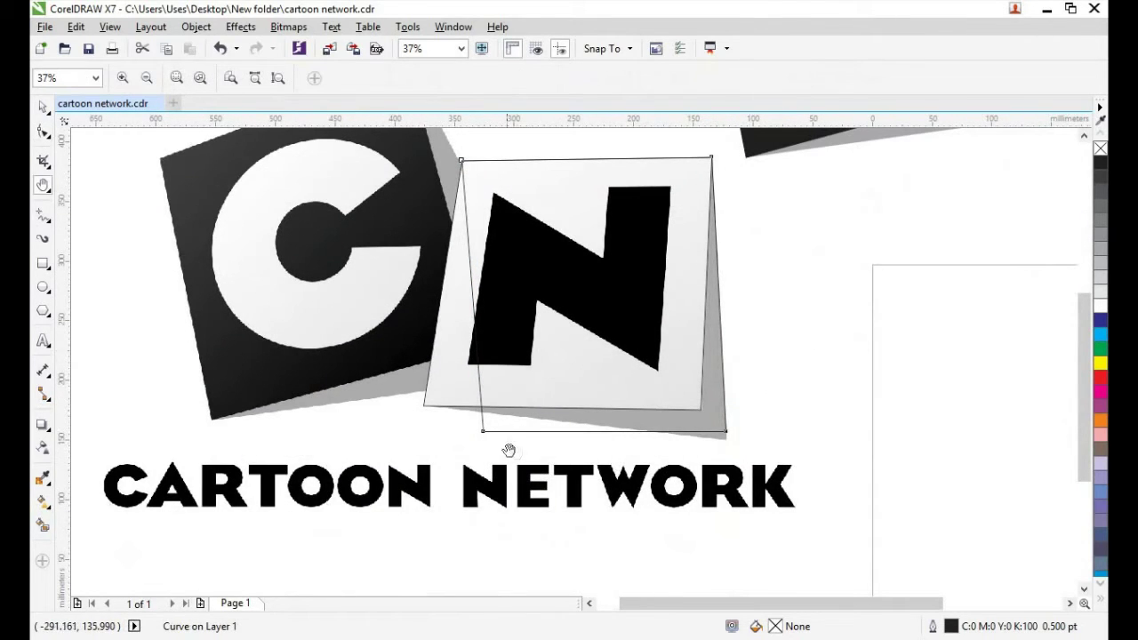
key(F10)
drag(482, 431, 424, 406)
click(727, 431)
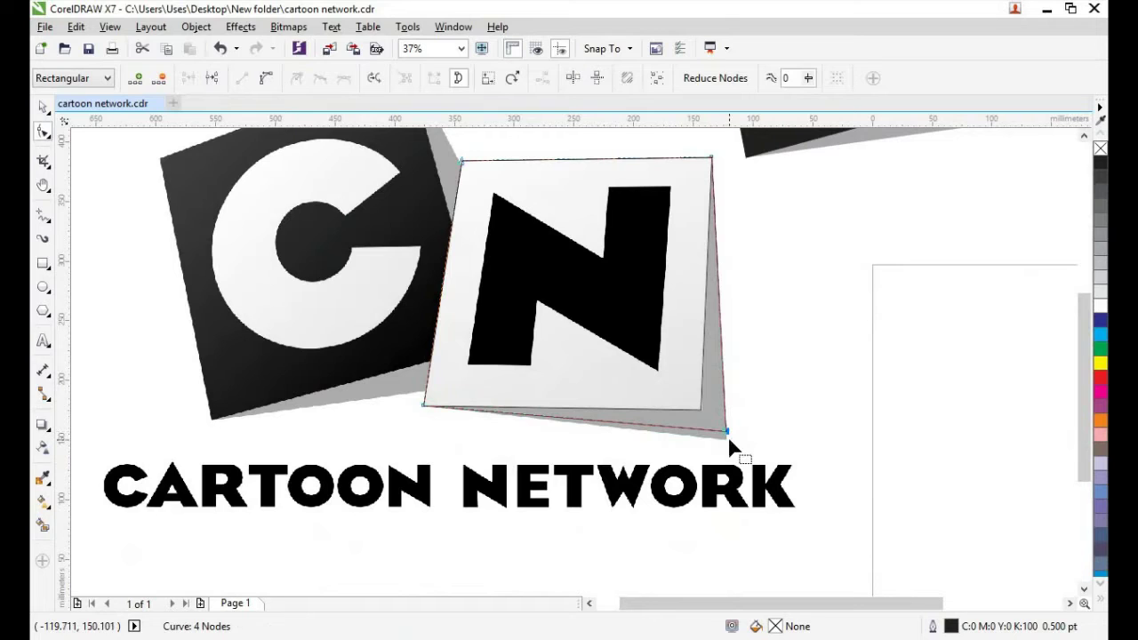
drag(728, 439, 728, 441)
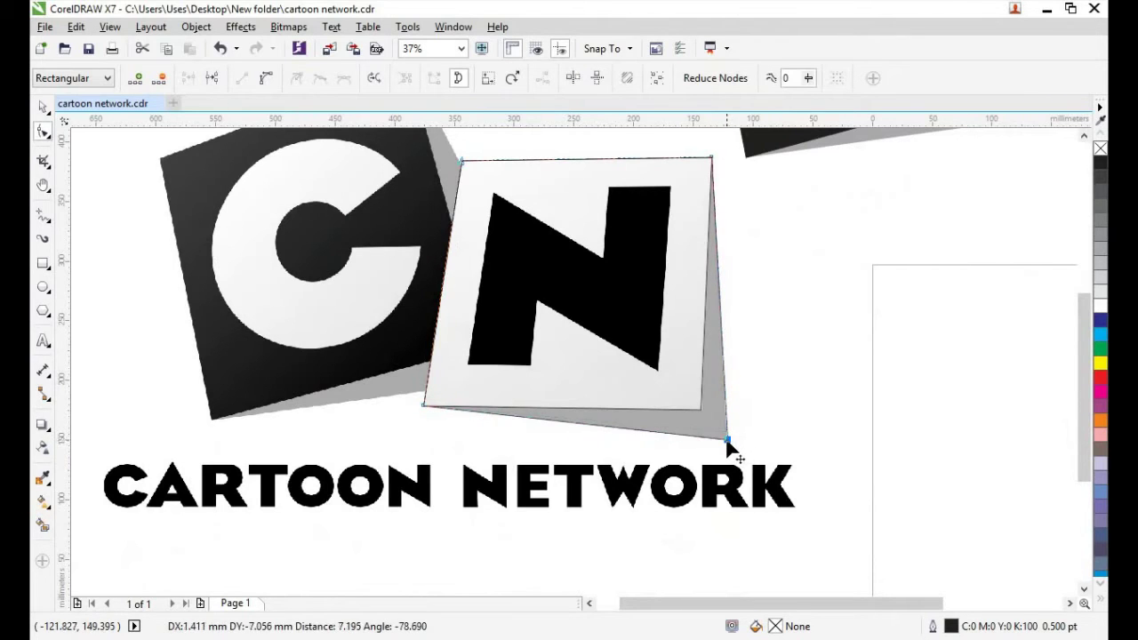
Select the traced N tile and shadow outlines together and move them to the empty area beside the traced C tile
scroll(758, 442, down, 5)
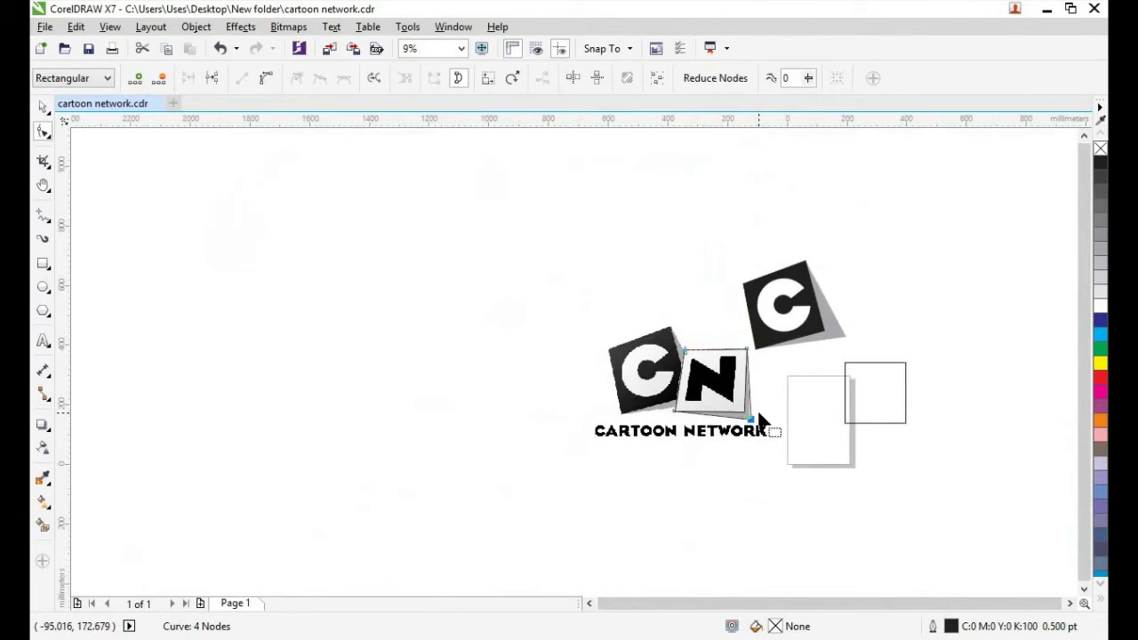
click(42, 106)
click(720, 377)
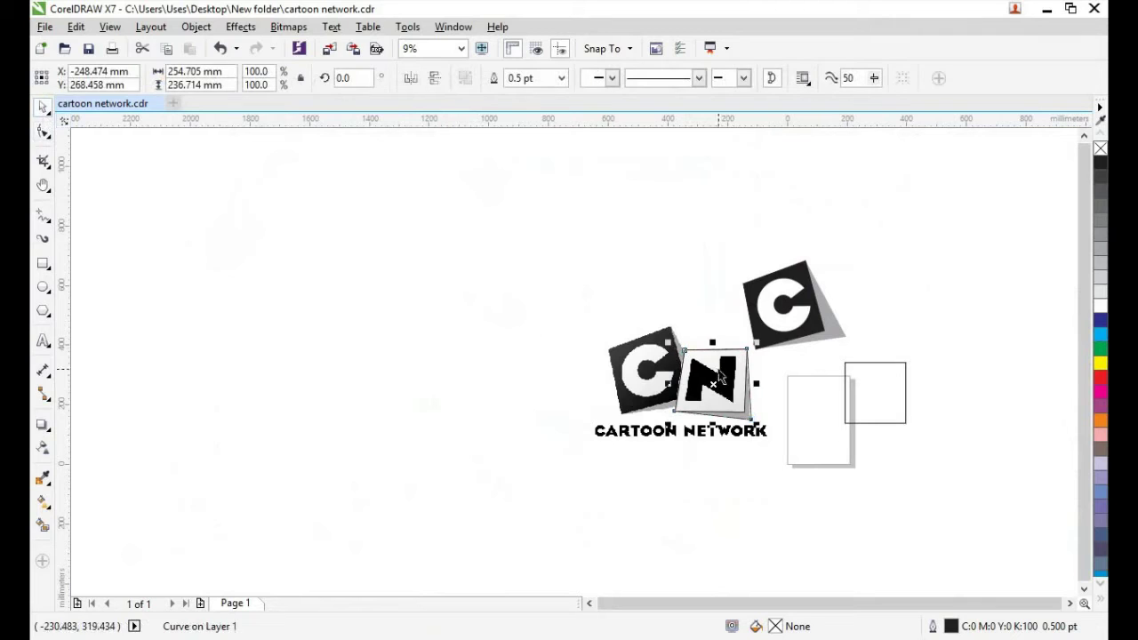
click(722, 402)
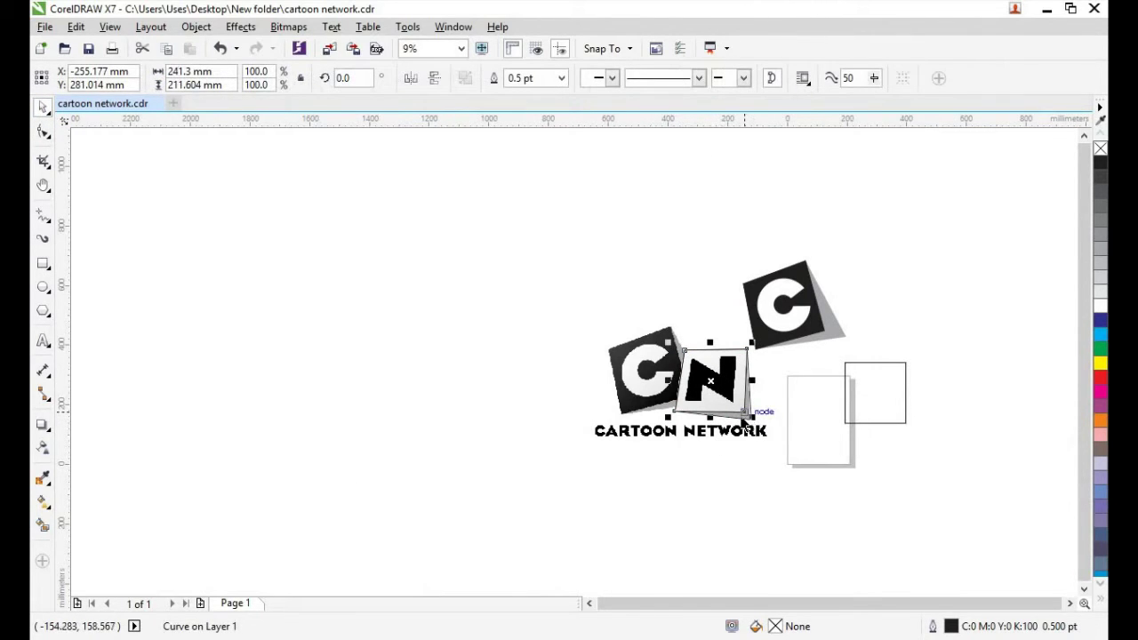
click(738, 423)
click(739, 421)
click(751, 411)
drag(647, 327, 759, 418)
drag(711, 388, 907, 283)
Delete the small stray curve beside the moved outlines, and fill the N tile's shadow outline light grey
click(614, 264)
click(862, 264)
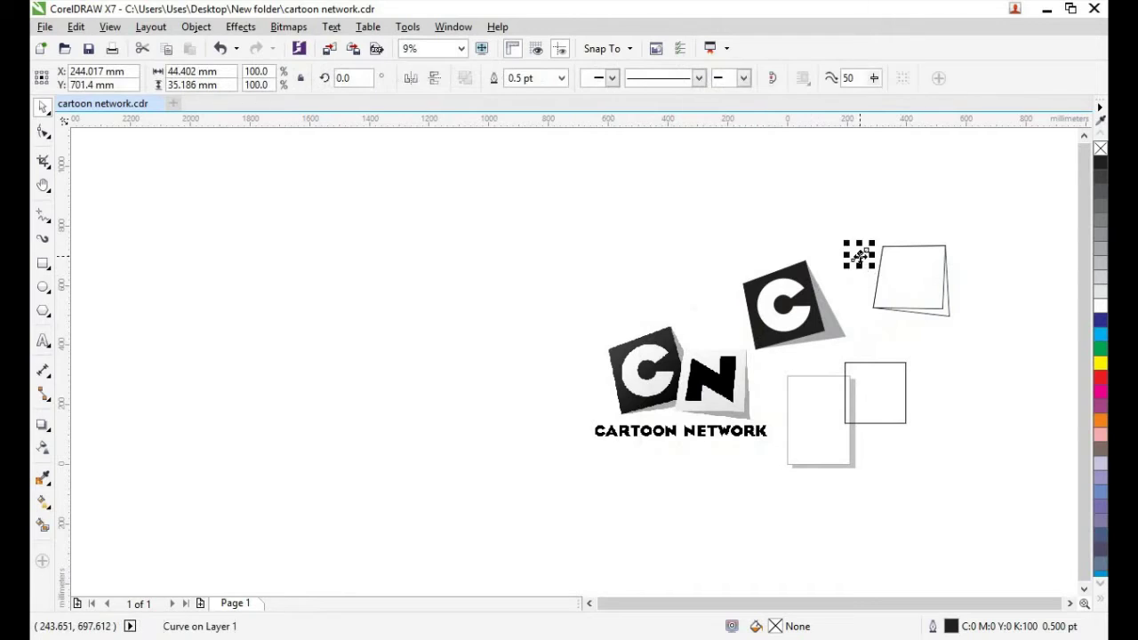
click(915, 276)
click(946, 302)
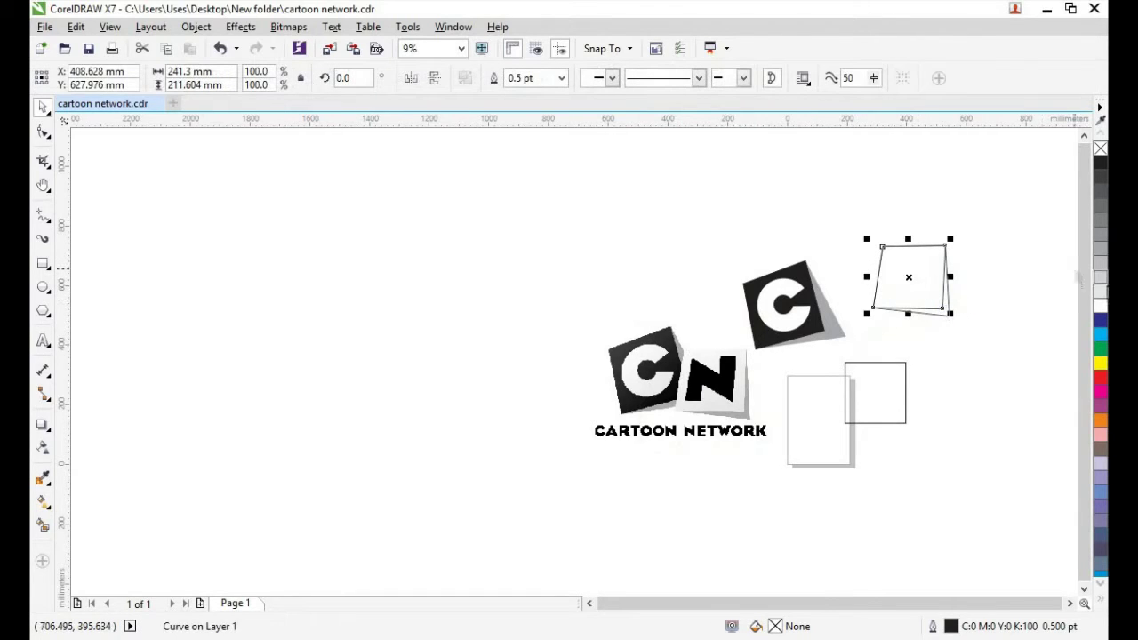
click(941, 318)
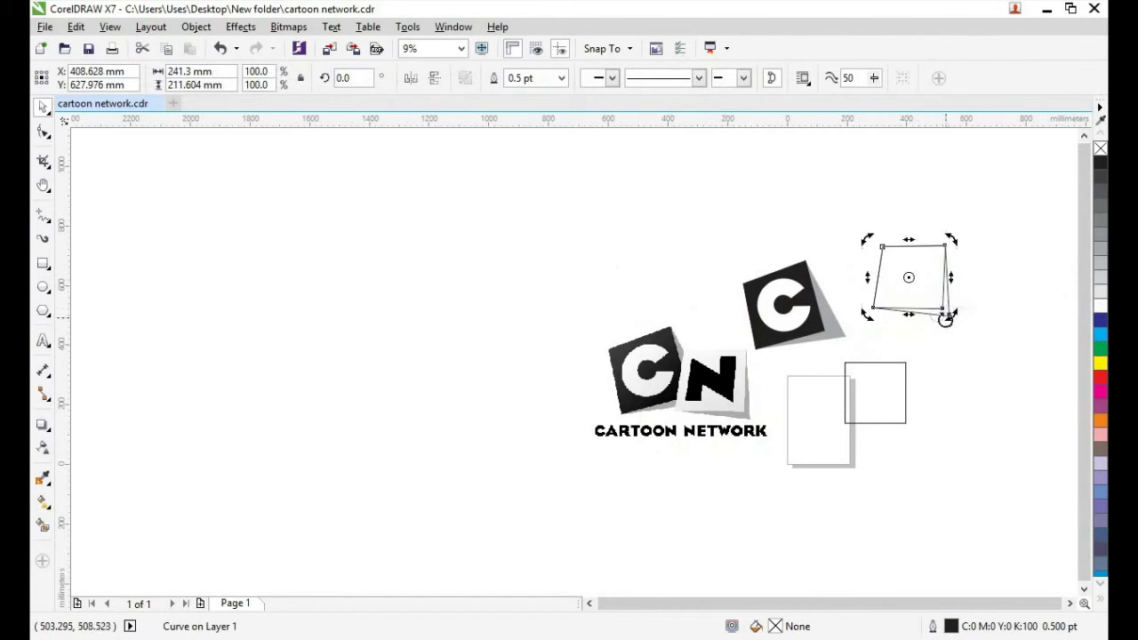
click(1009, 367)
click(949, 318)
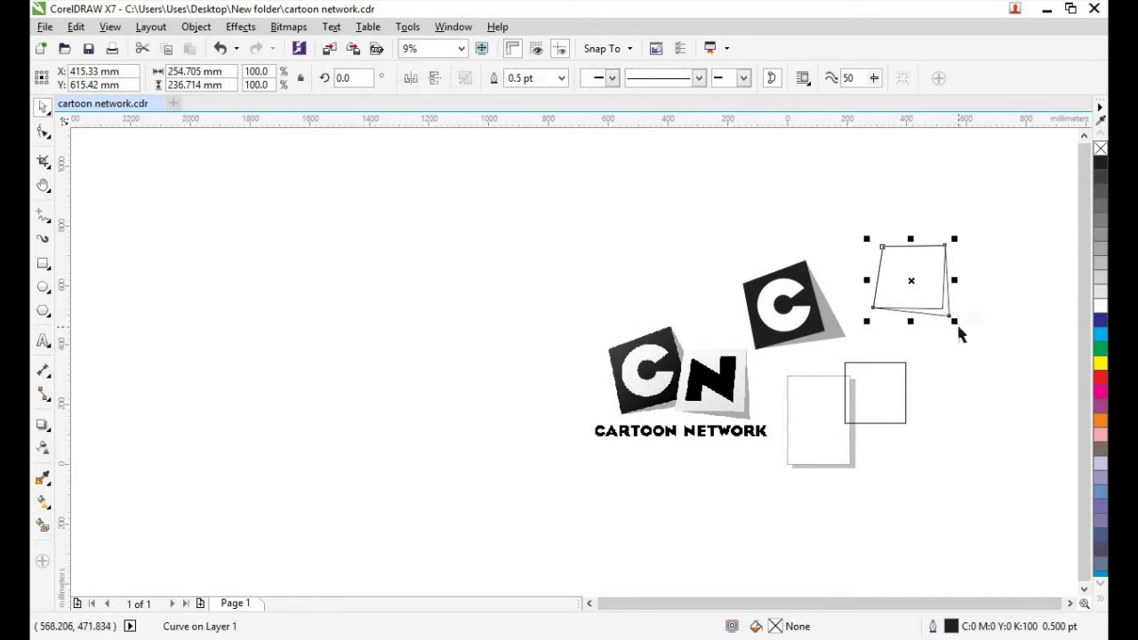
click(1100, 277)
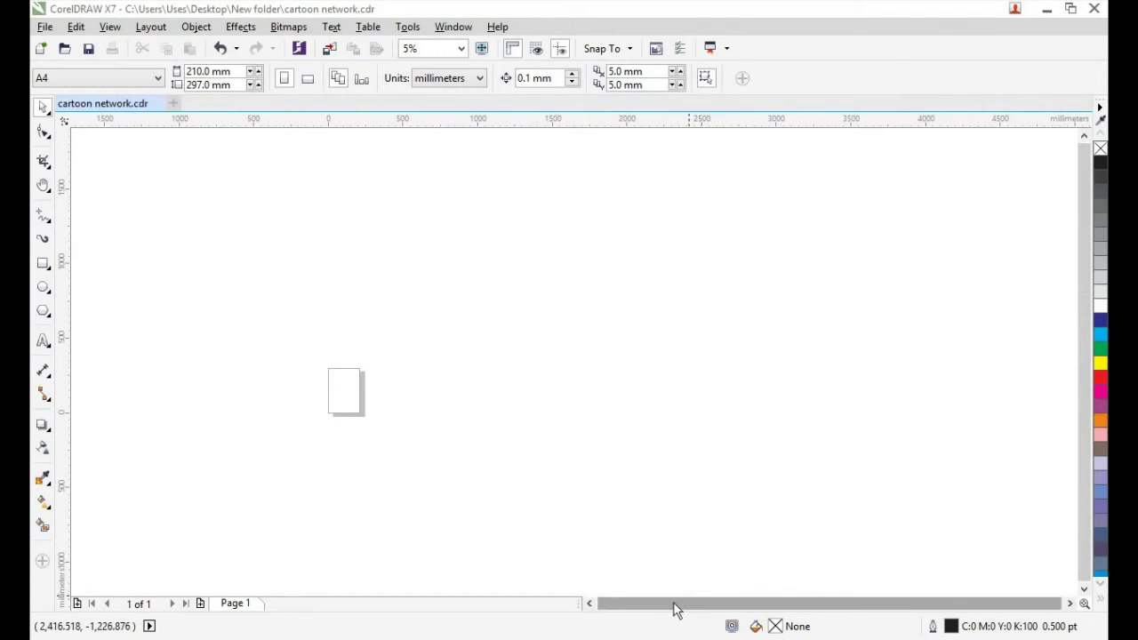
Import the CN_Logo_(Detailed_Gray_Shadow) image and place it at its original size, starting on the blank page
scroll(374, 403, up, 1)
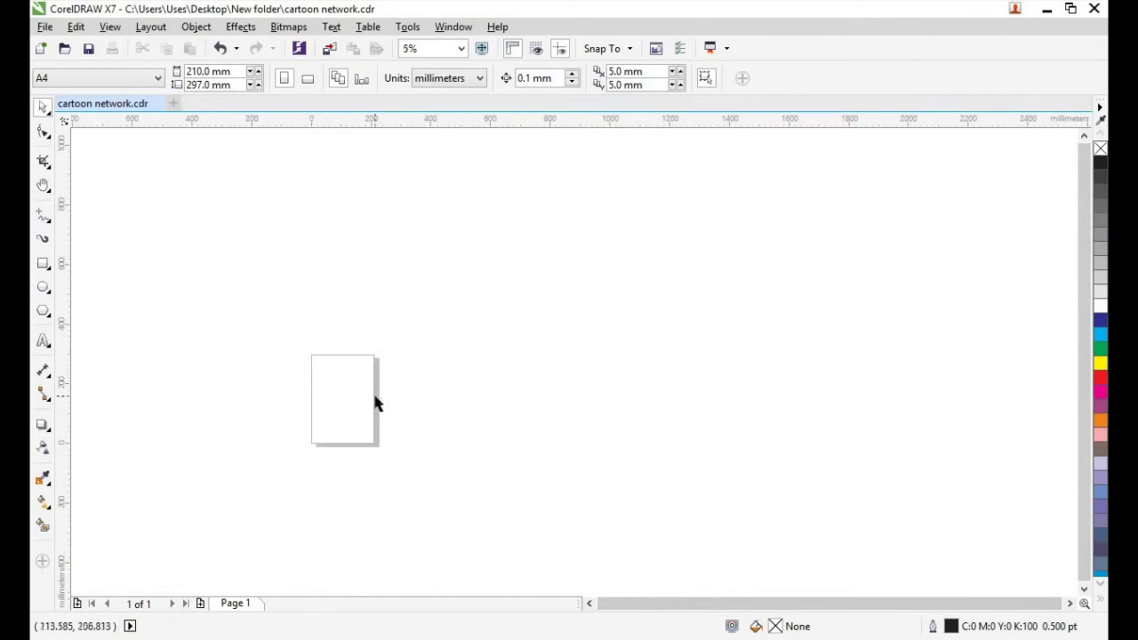
scroll(374, 402, up, 2)
key(h)
drag(391, 393, 421, 386)
scroll(450, 378, up, 1)
key(space)
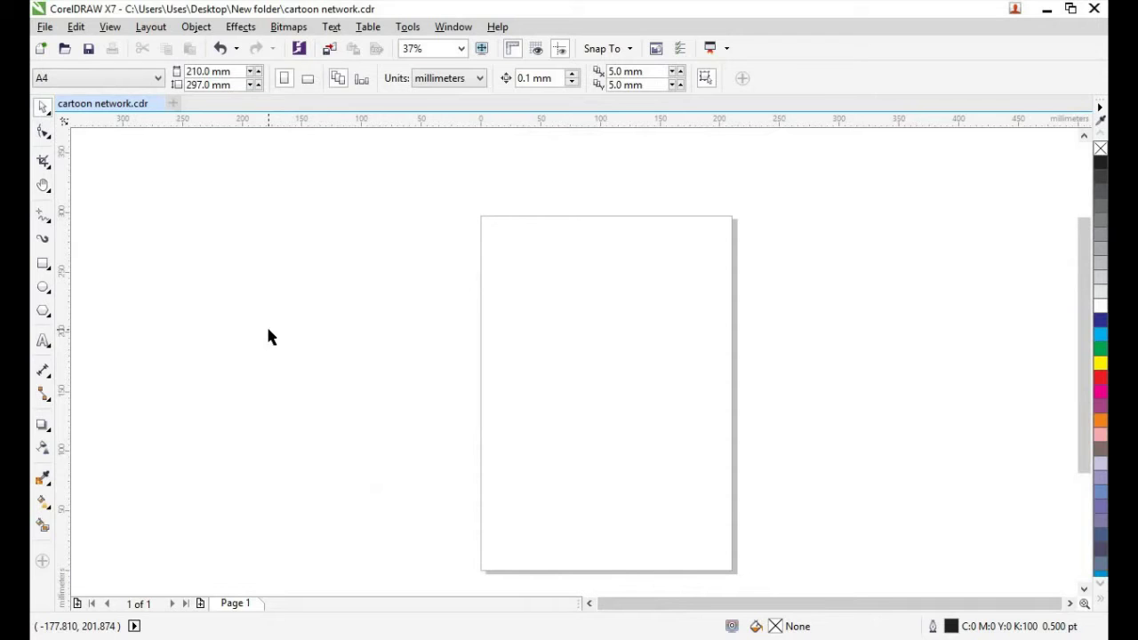
key(ctrl+i)
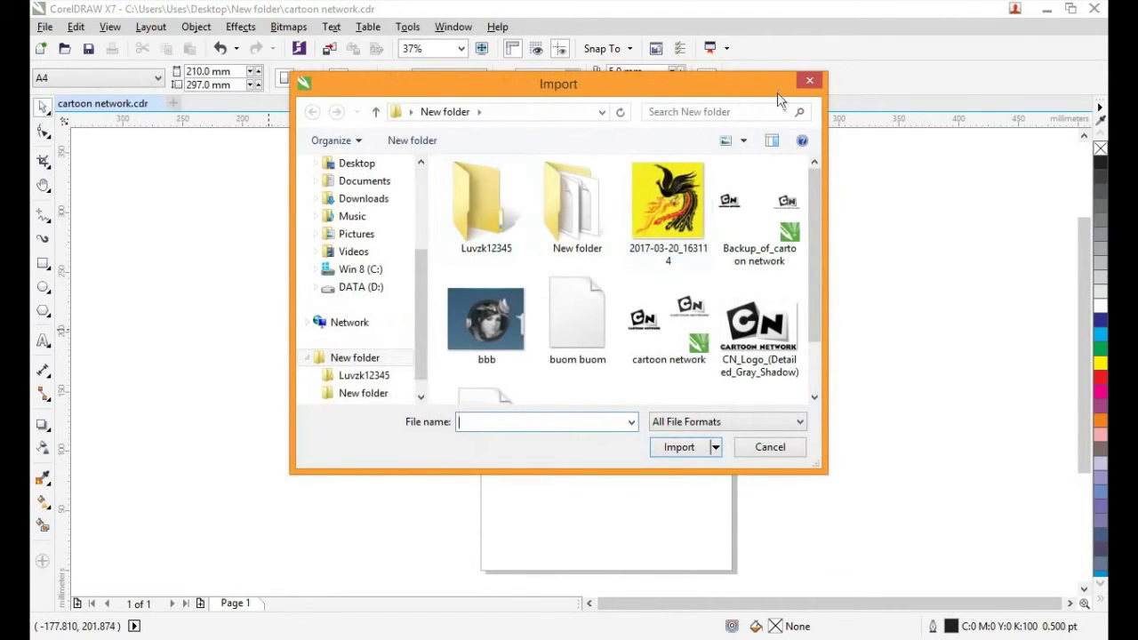
click(779, 327)
drag(811, 232, 812, 285)
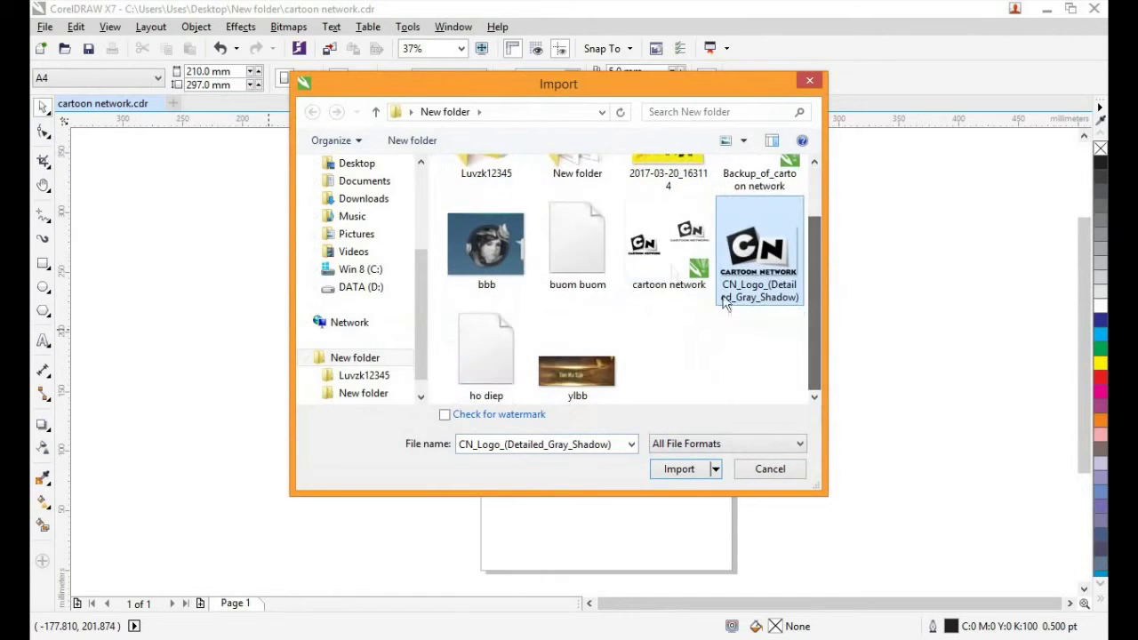
double_click(780, 246)
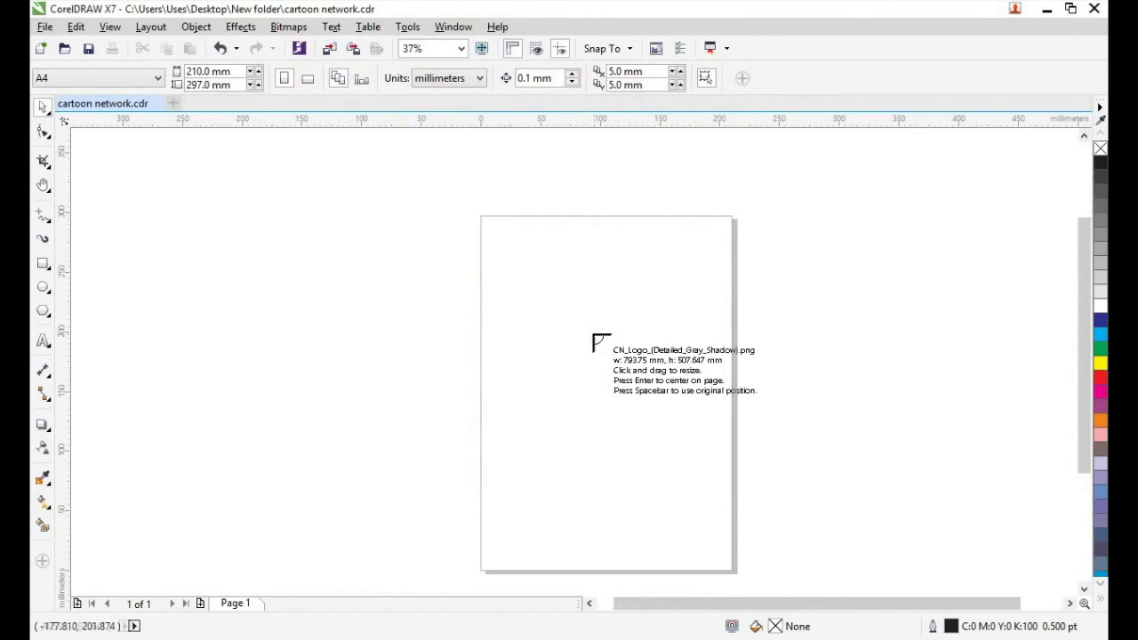
click(513, 333)
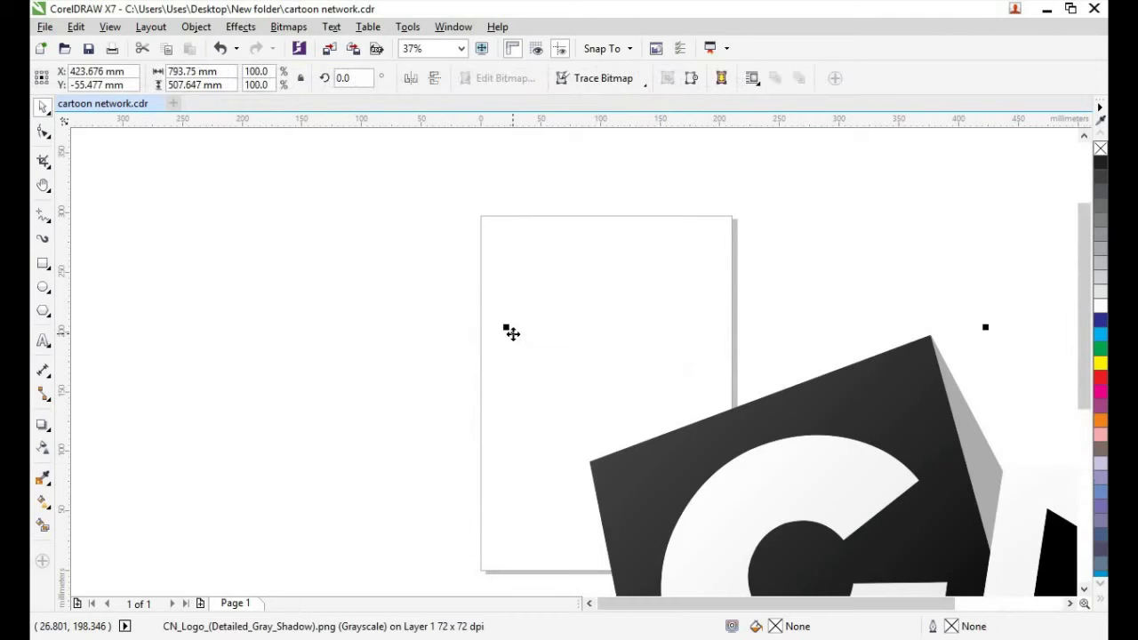
Move the imported logo image to the empty area beside the page and scale it proportionally to 73%
scroll(637, 440, down, 2)
drag(711, 470, 312, 315)
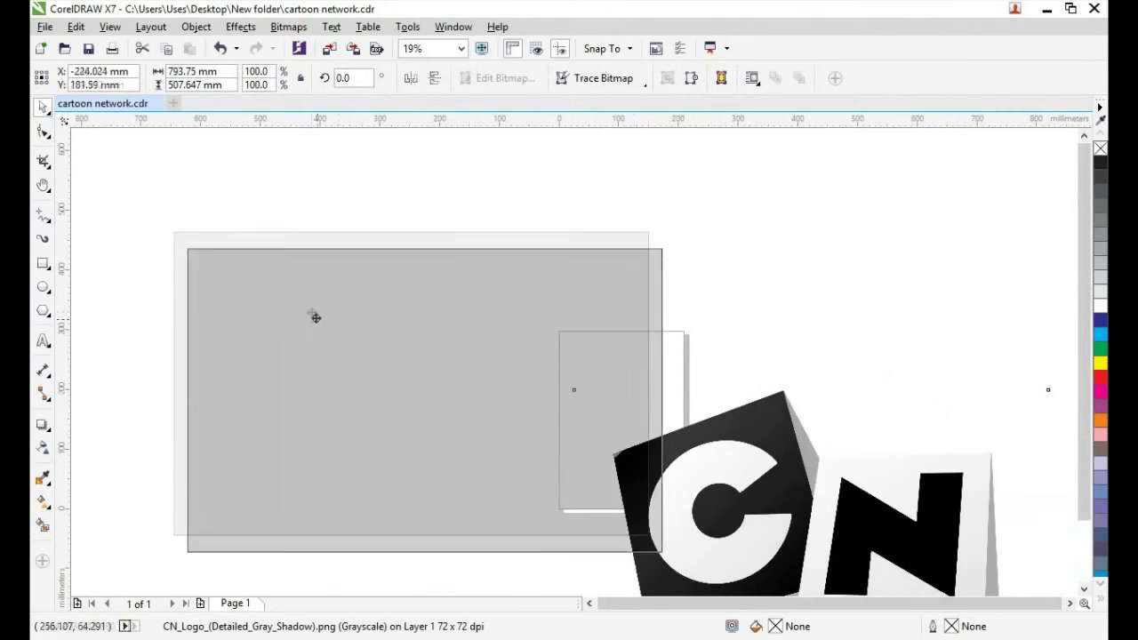
drag(655, 539, 525, 519)
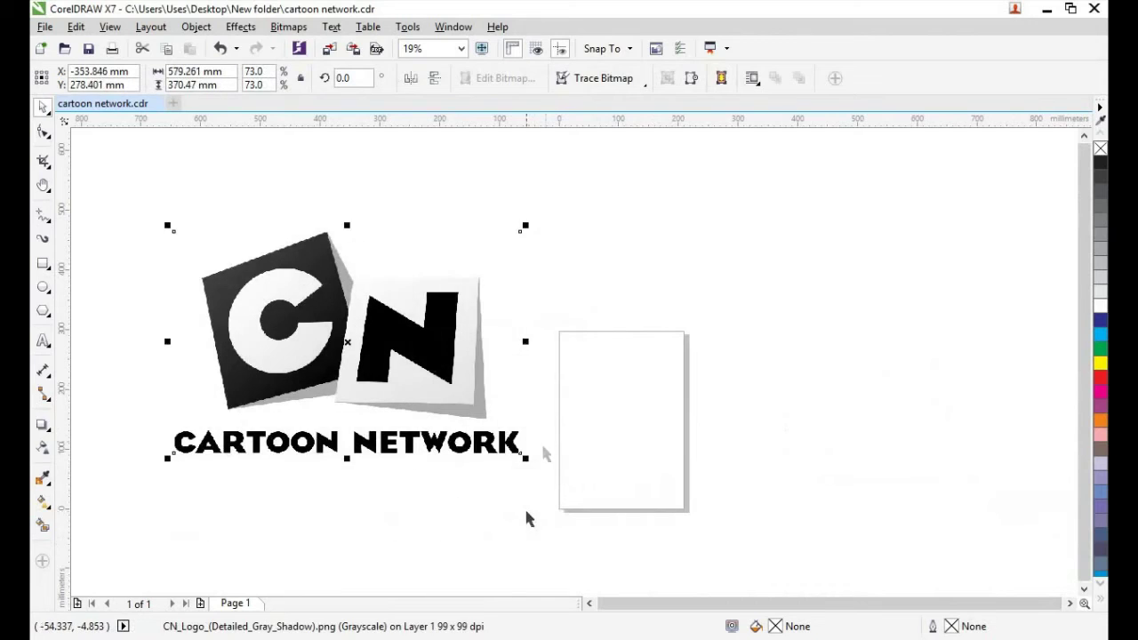
Draw a square of about 203 mm per side across the page's edge beside the logo image
click(592, 386)
click(43, 263)
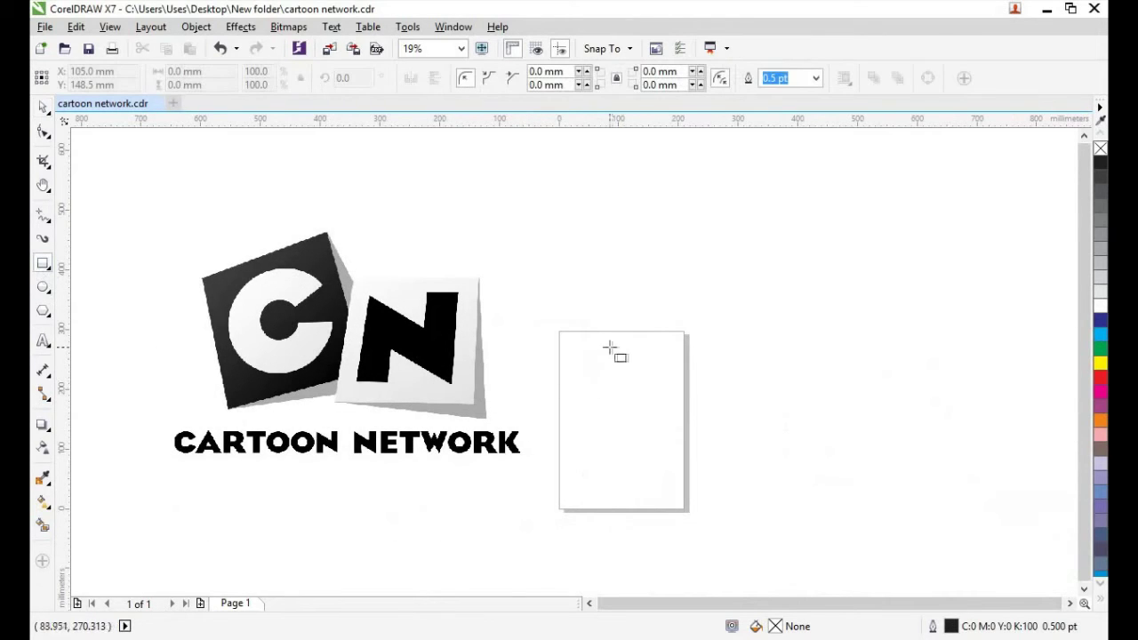
drag(694, 367, 753, 440)
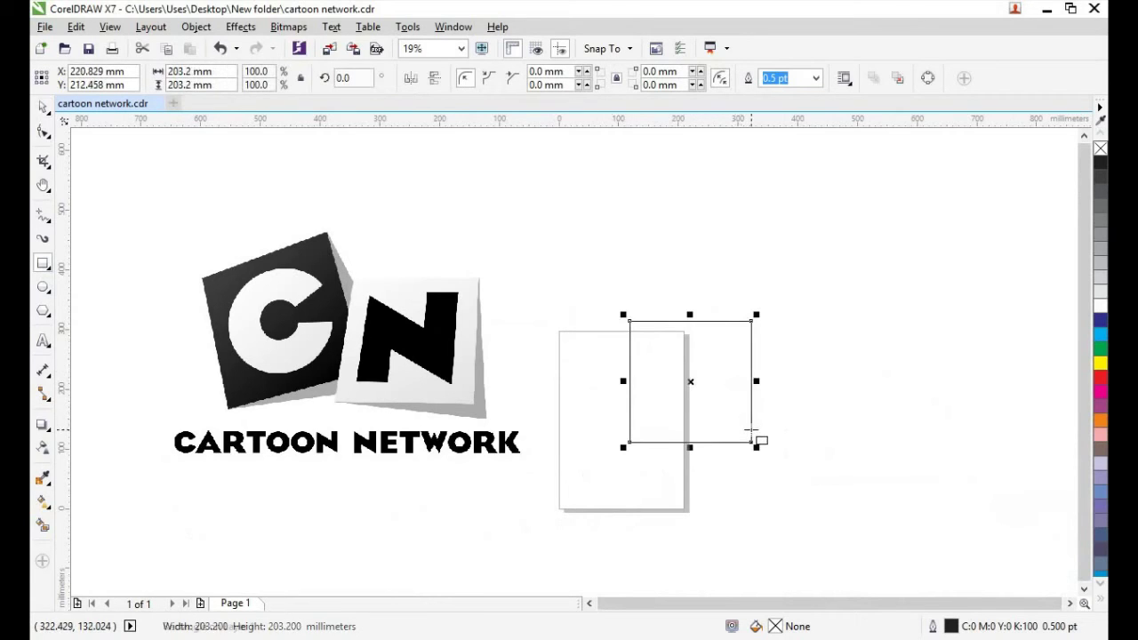
Place a copy of the square over the logo's C tile and convert the copy to curves
click(43, 107)
click(688, 376)
click(678, 389)
drag(684, 389, 283, 353)
right_click(334, 347)
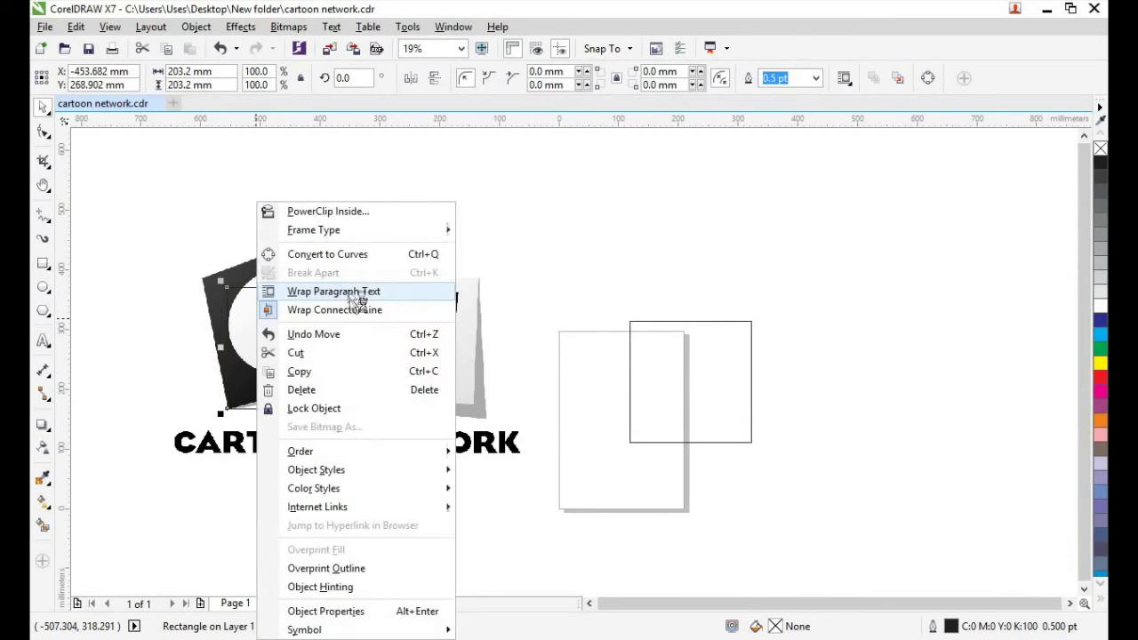
key(Escape)
key(ctrl+q)
Move the converted outline's upper two nodes onto the C tile's upper corners
click(43, 131)
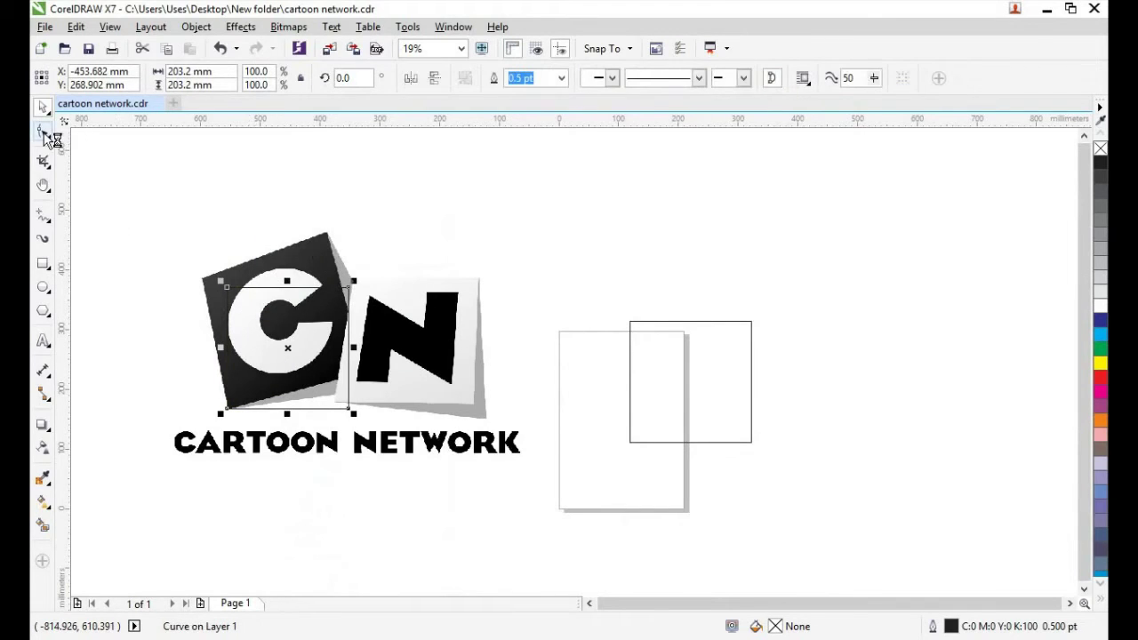
drag(229, 296, 205, 288)
scroll(207, 290, up, 5)
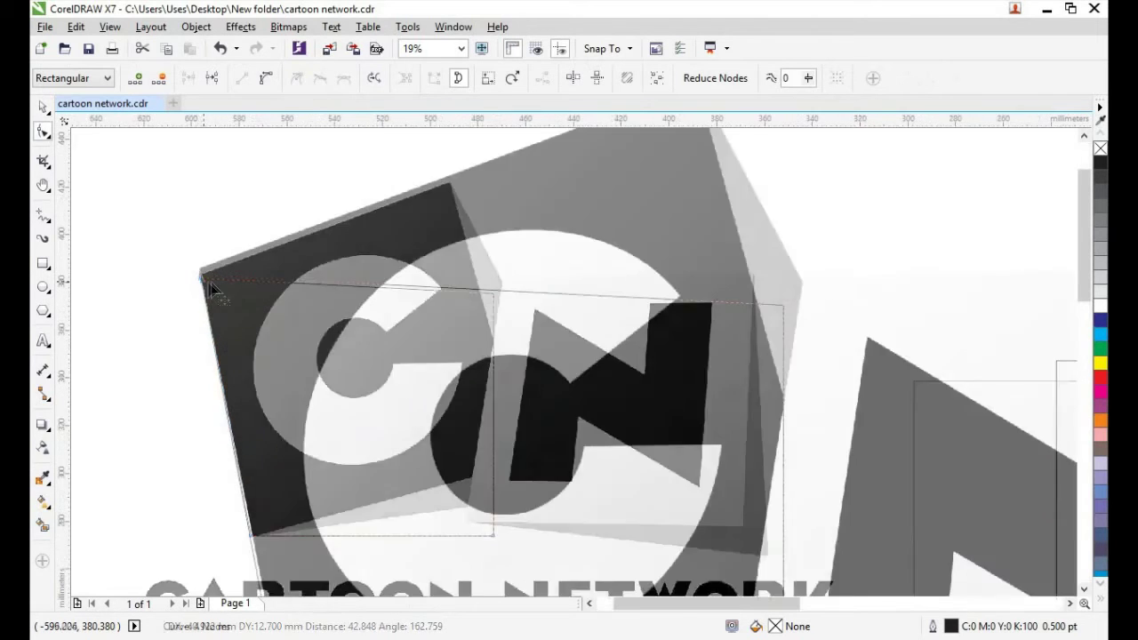
drag(197, 278, 195, 257)
scroll(411, 331, down, 2)
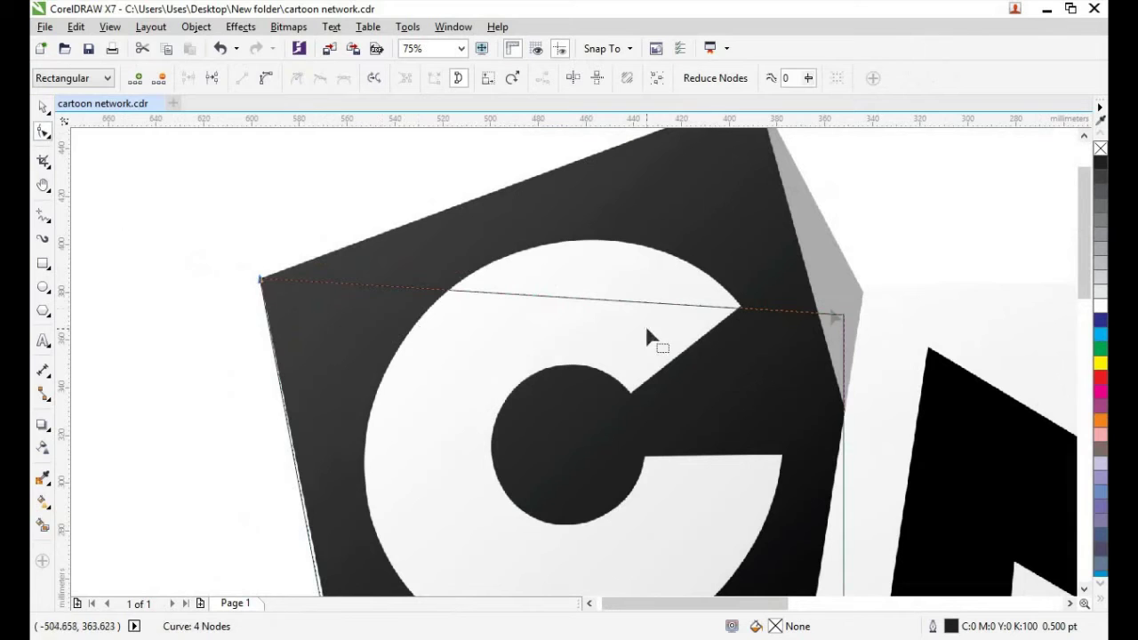
scroll(833, 315, down, 2)
drag(835, 316, 794, 203)
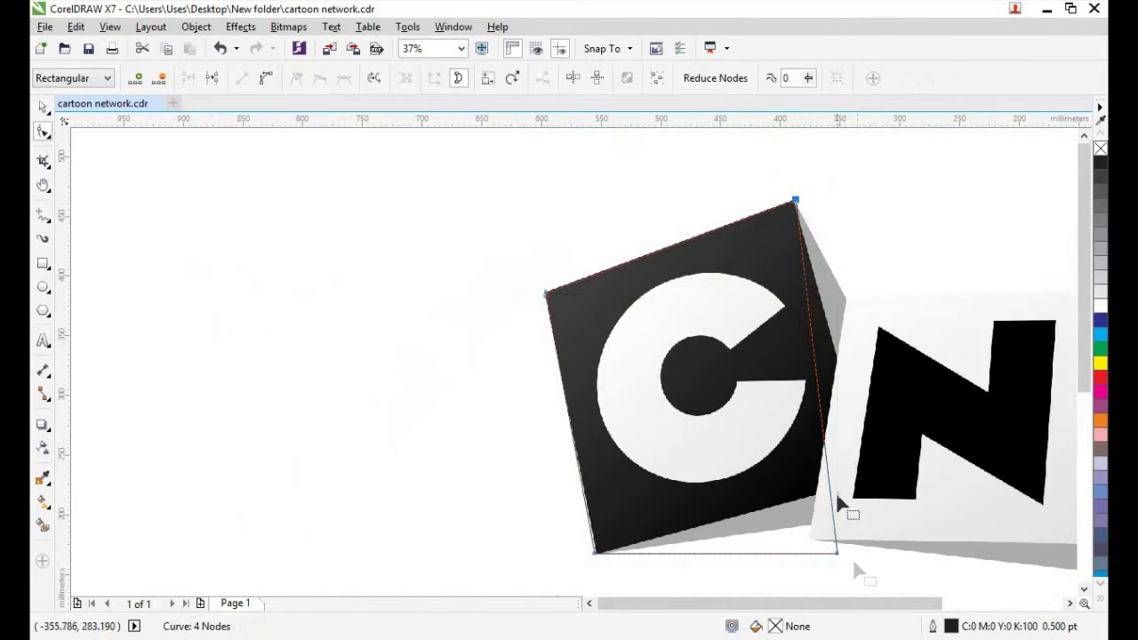
Extend the outline's lower-right node along the C tile's edges beneath the N tile, and refine the lower-left and upper-right nodes
drag(836, 552, 868, 480)
drag(592, 553, 594, 555)
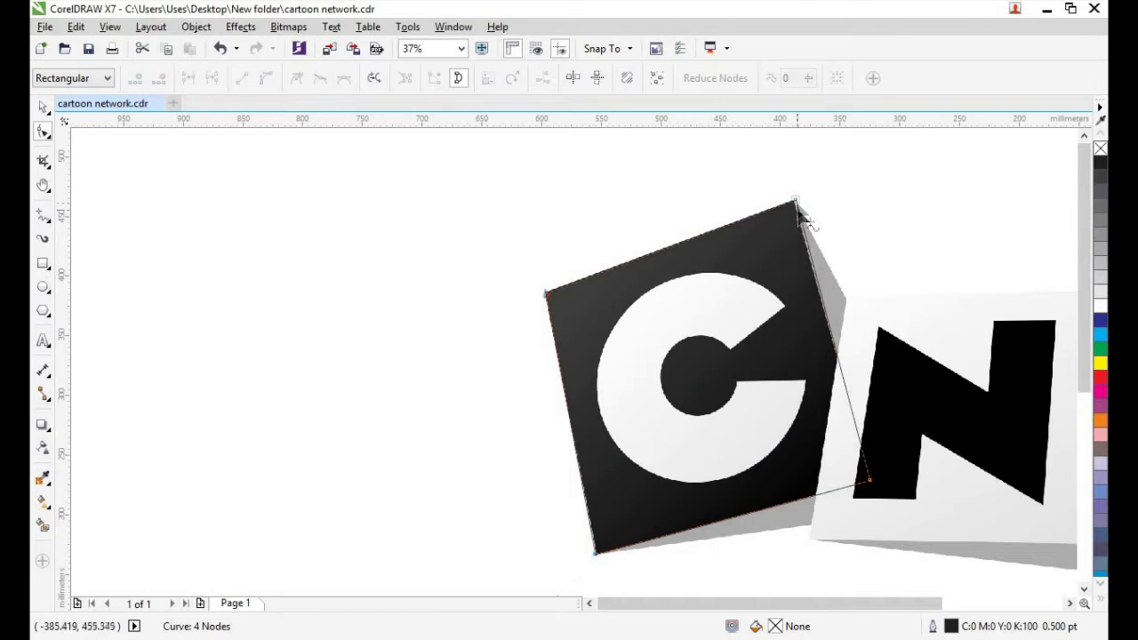
scroll(798, 212, up, 3)
drag(794, 192, 787, 192)
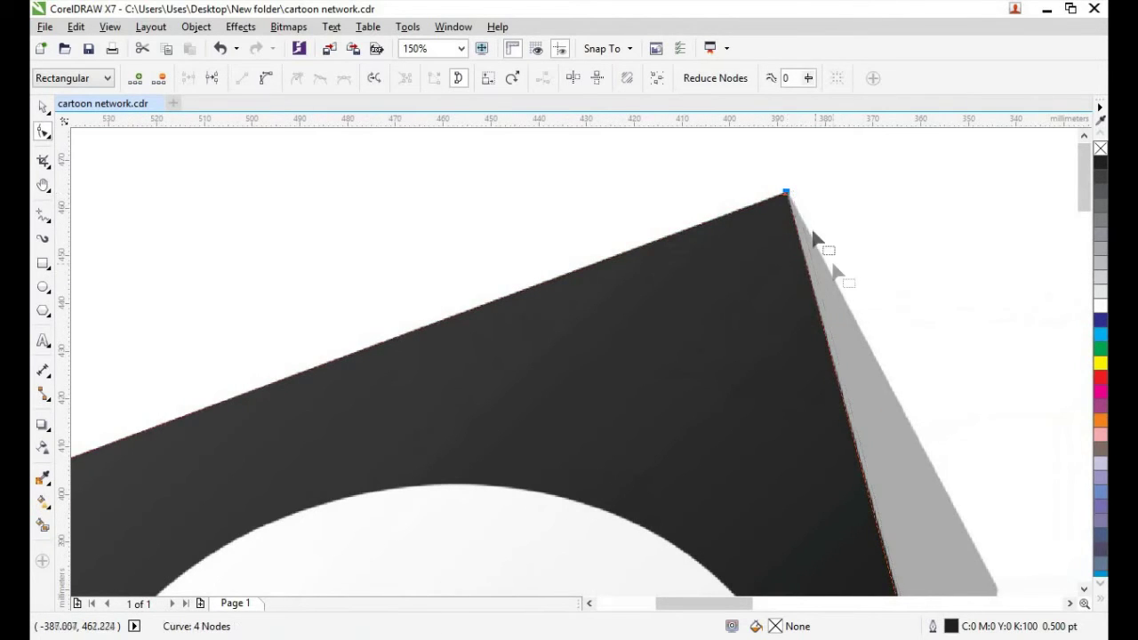
Place a second copy of the spare square, converted to curves, over the logo's C tile
scroll(827, 320, down, 3)
key(h)
drag(807, 346, 639, 250)
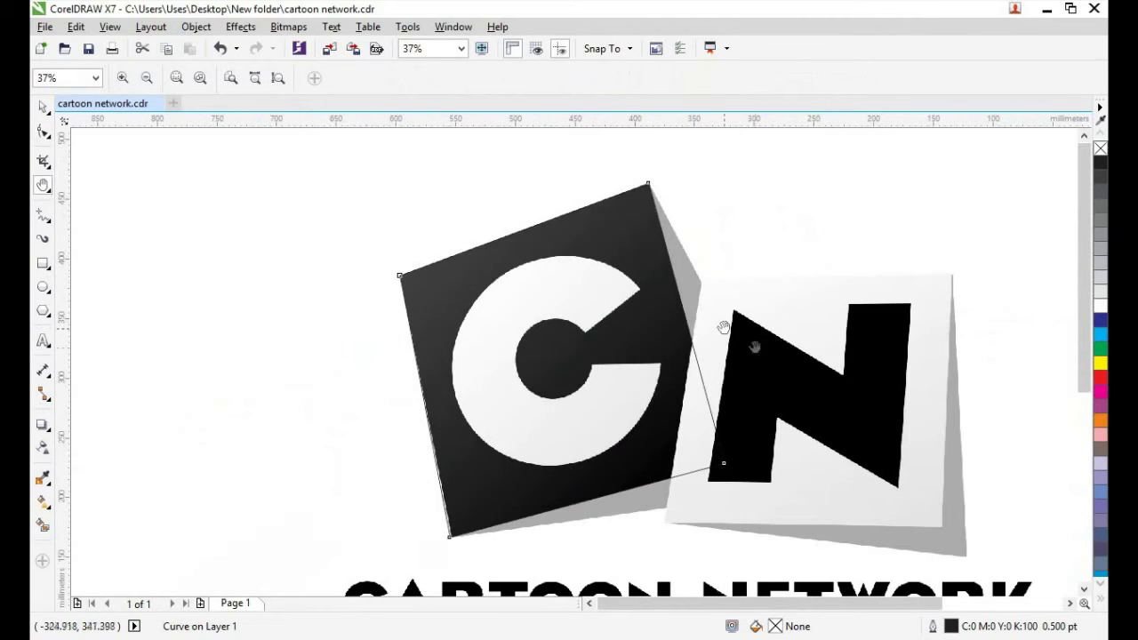
scroll(767, 342, down, 2)
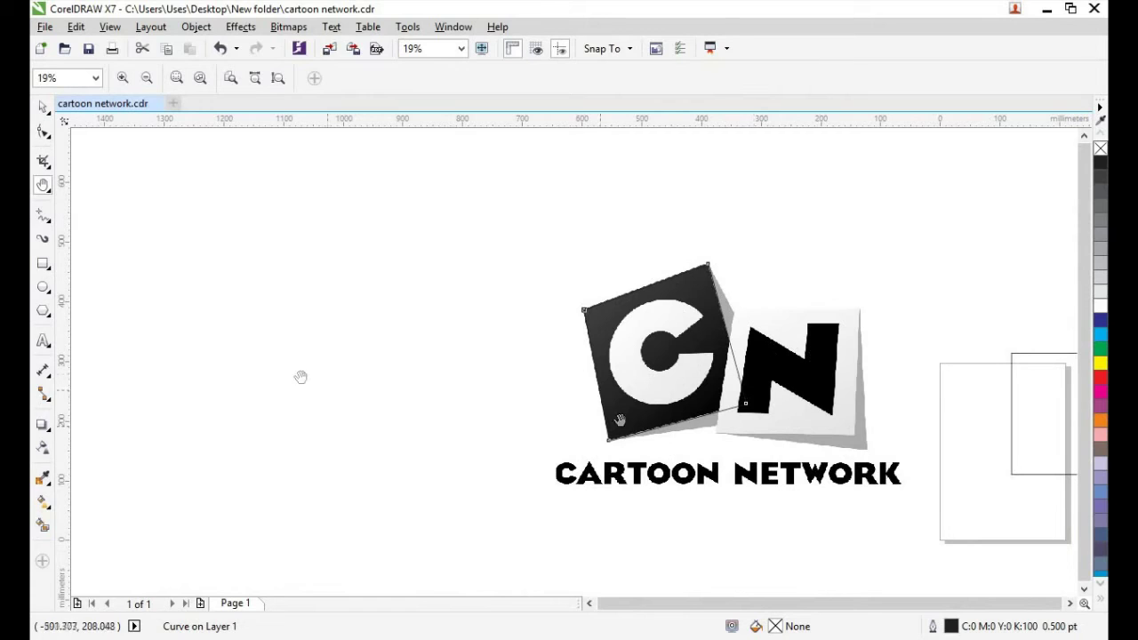
click(44, 108)
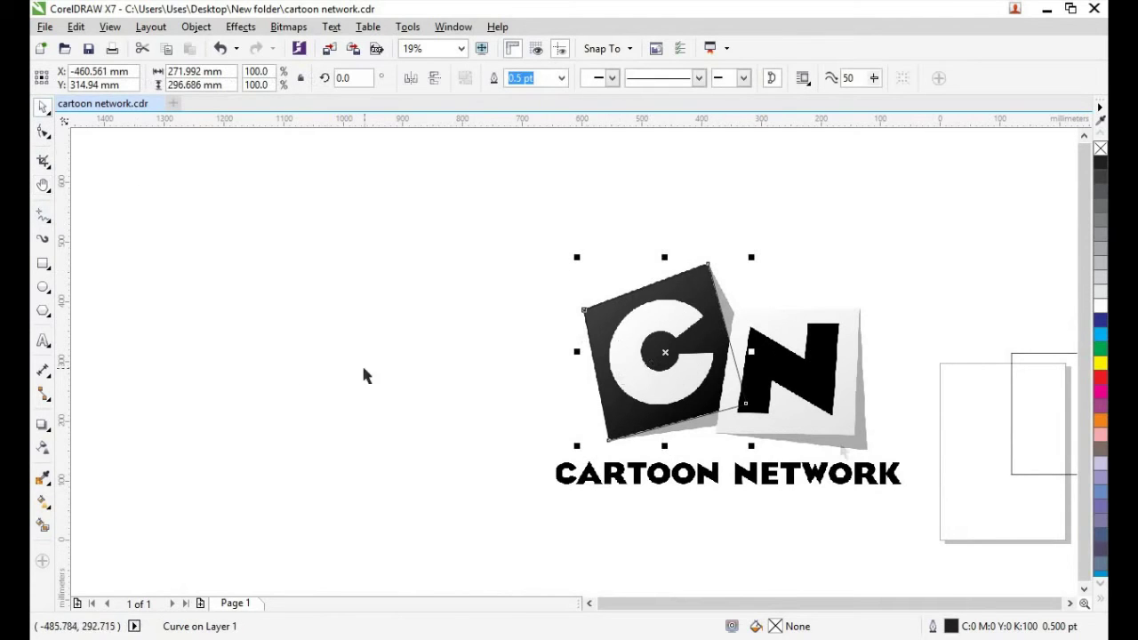
click(1018, 423)
click(1019, 424)
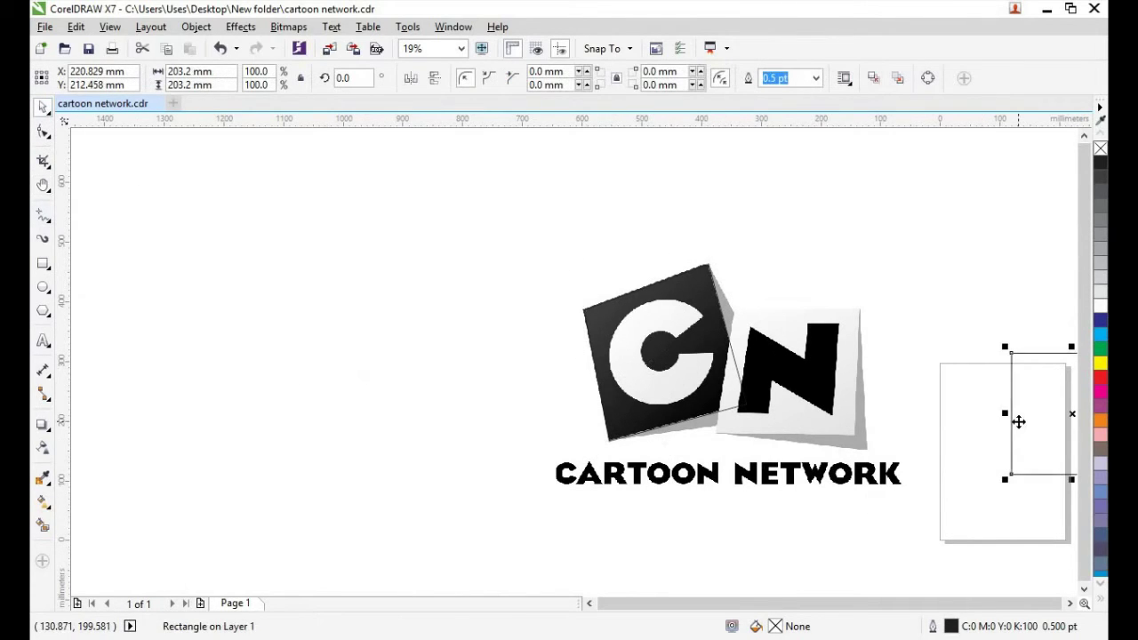
drag(1031, 424, 322, 331)
right_click(324, 328)
click(355, 254)
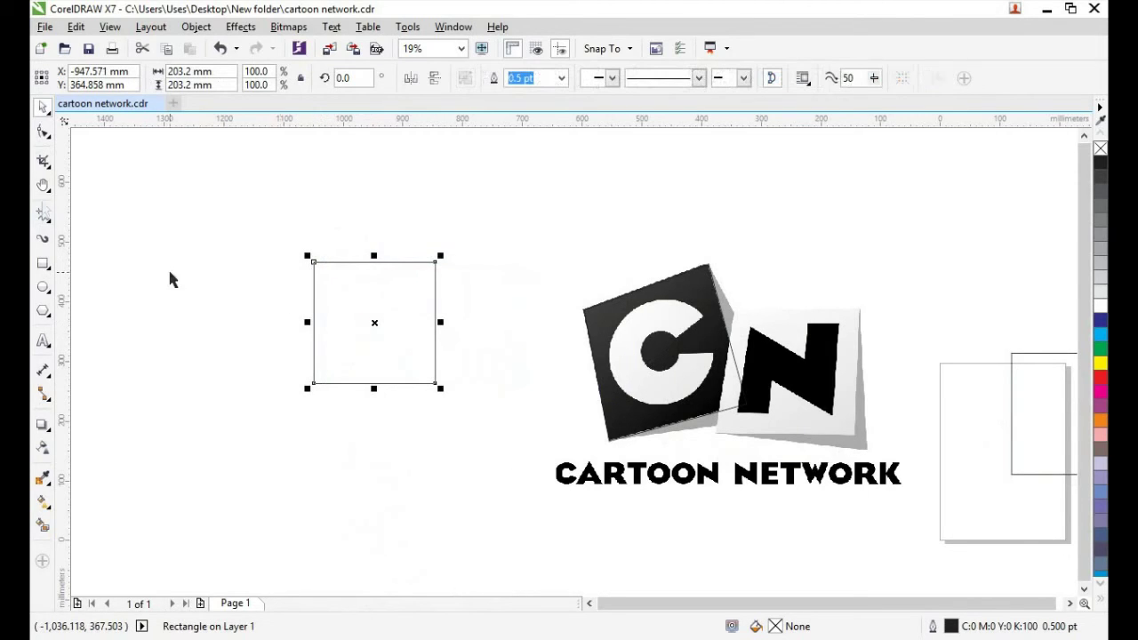
drag(368, 315, 664, 353)
Fit the second outline's nodes to the C tile's left corners, its top corner and the extended outer tip of its shadow
click(42, 130)
drag(615, 304, 583, 311)
drag(614, 418, 608, 440)
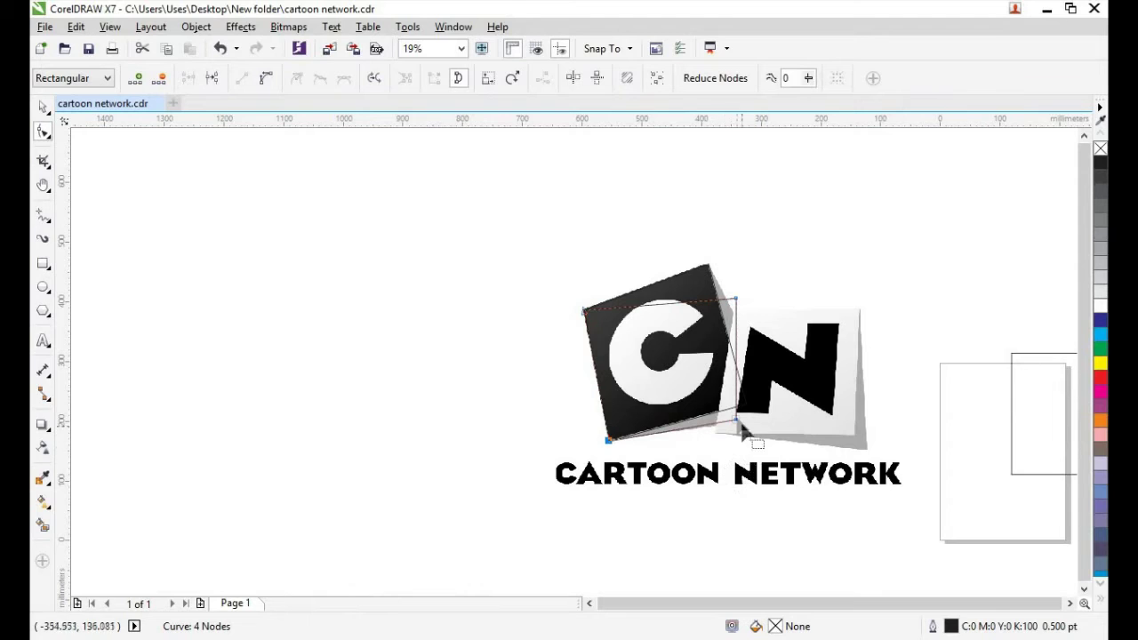
drag(735, 419, 758, 412)
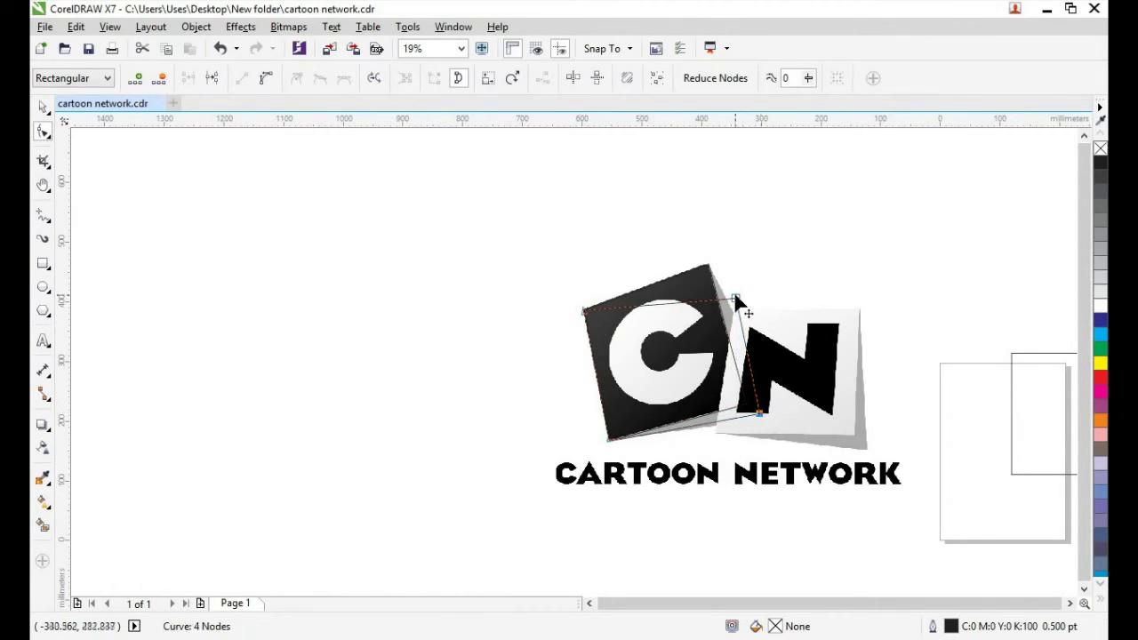
drag(735, 298, 708, 265)
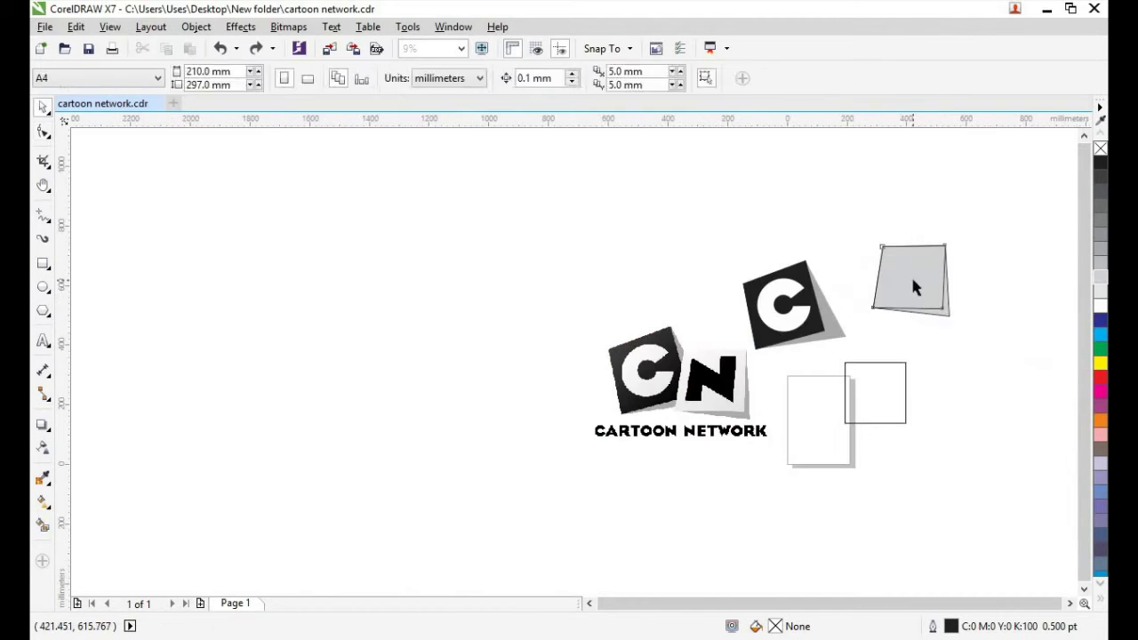
Fill the traced N tile outline with white
click(912, 281)
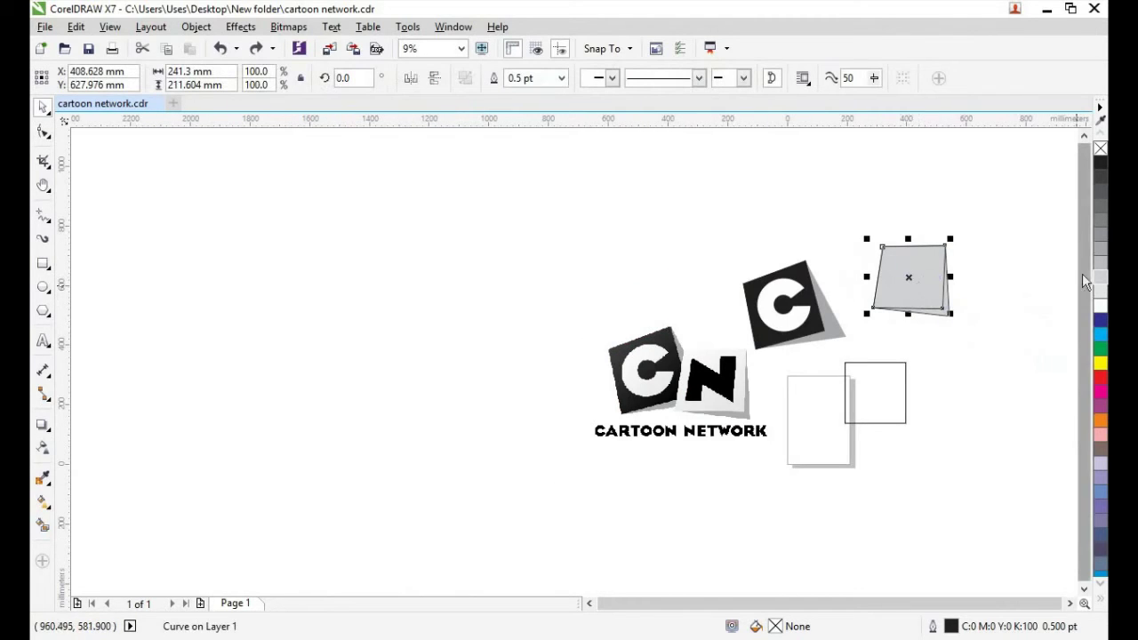
click(1100, 206)
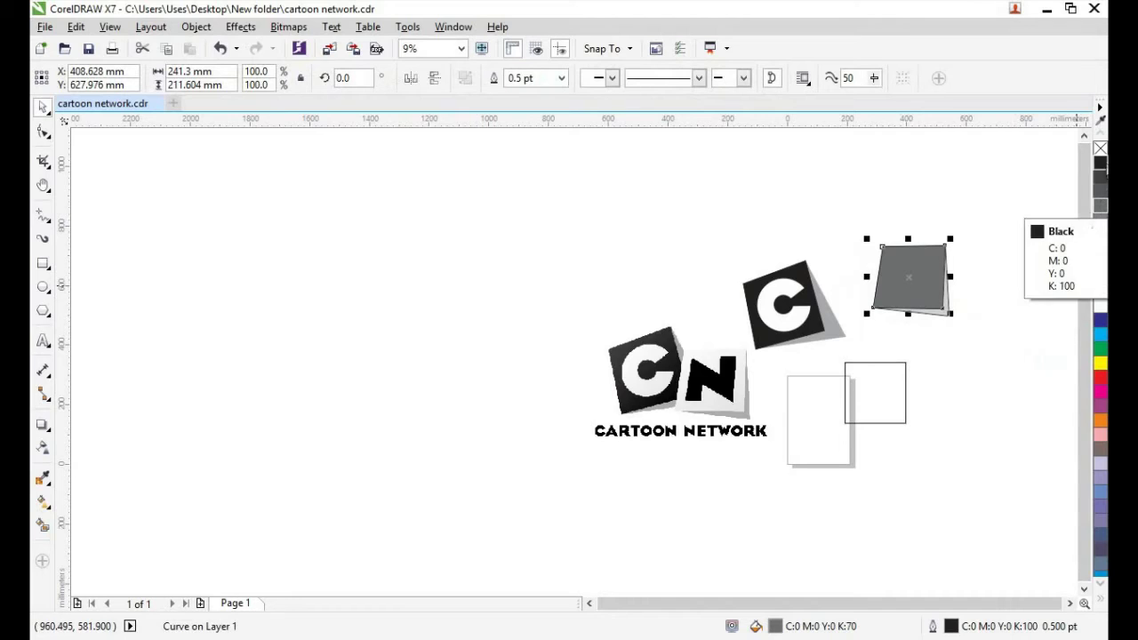
click(1099, 306)
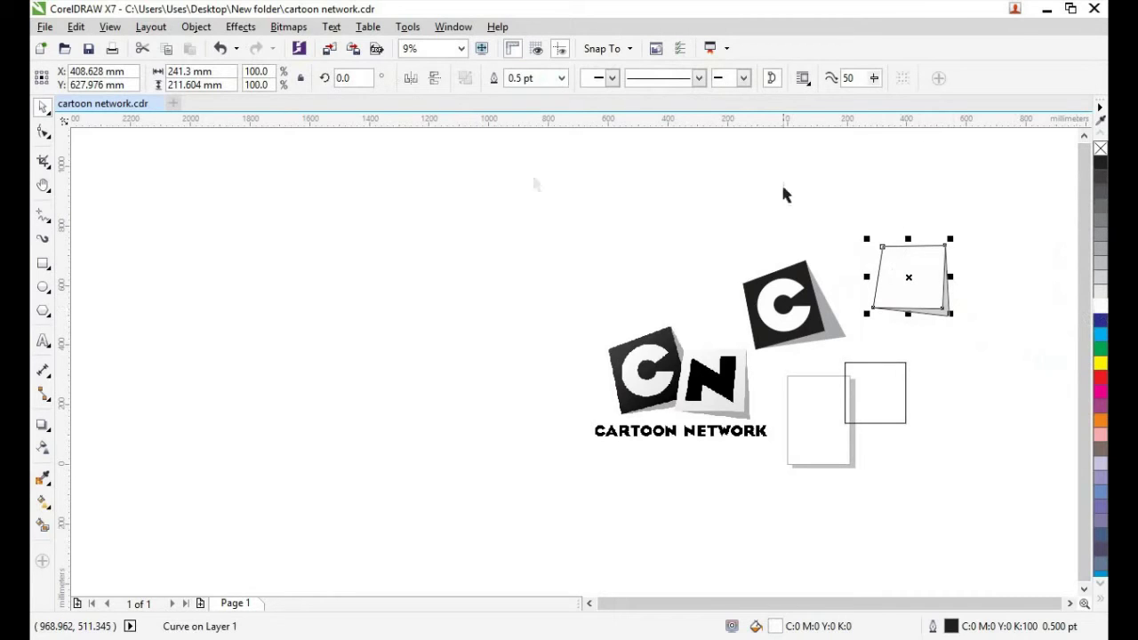
Apply a fountain fill to the traced N tile through its object properties
click(444, 31)
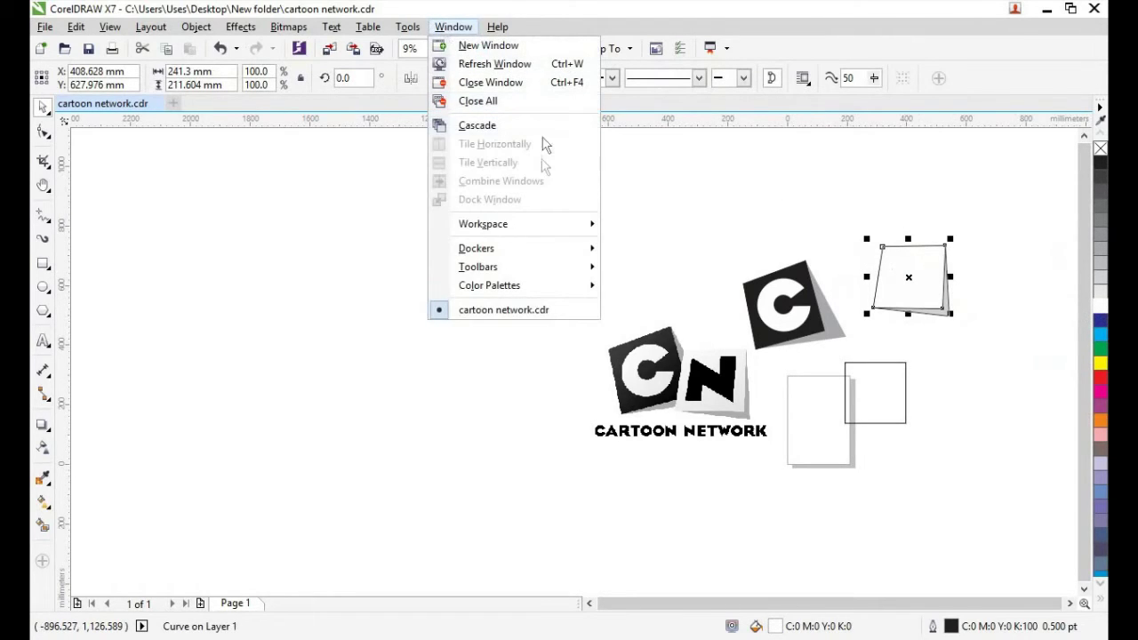
mouse_move(528, 224)
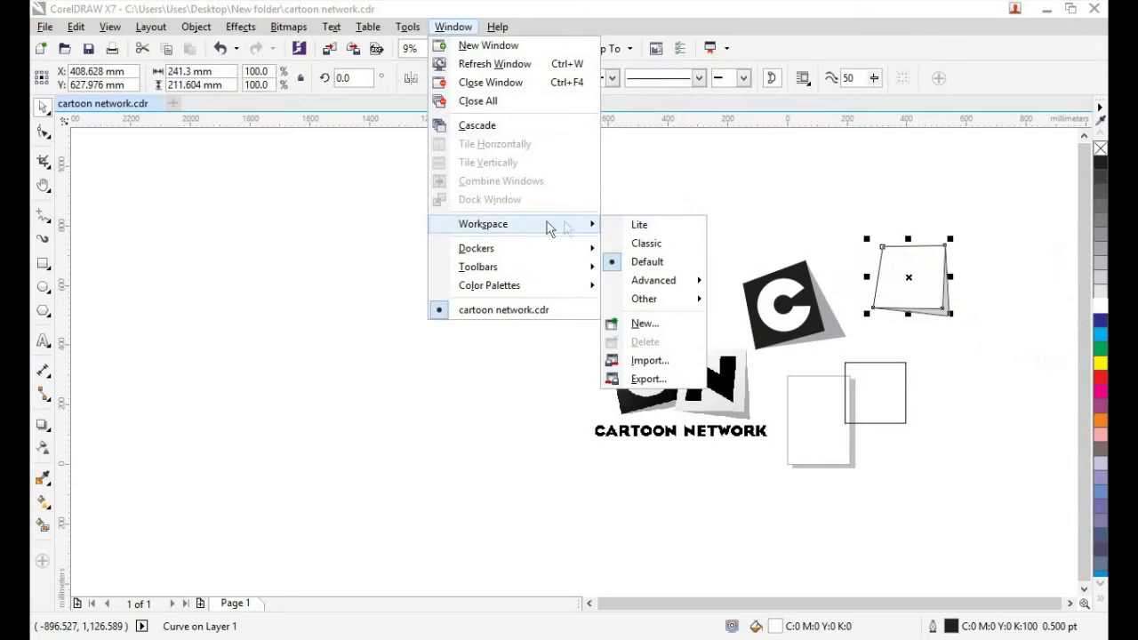
mouse_move(534, 253)
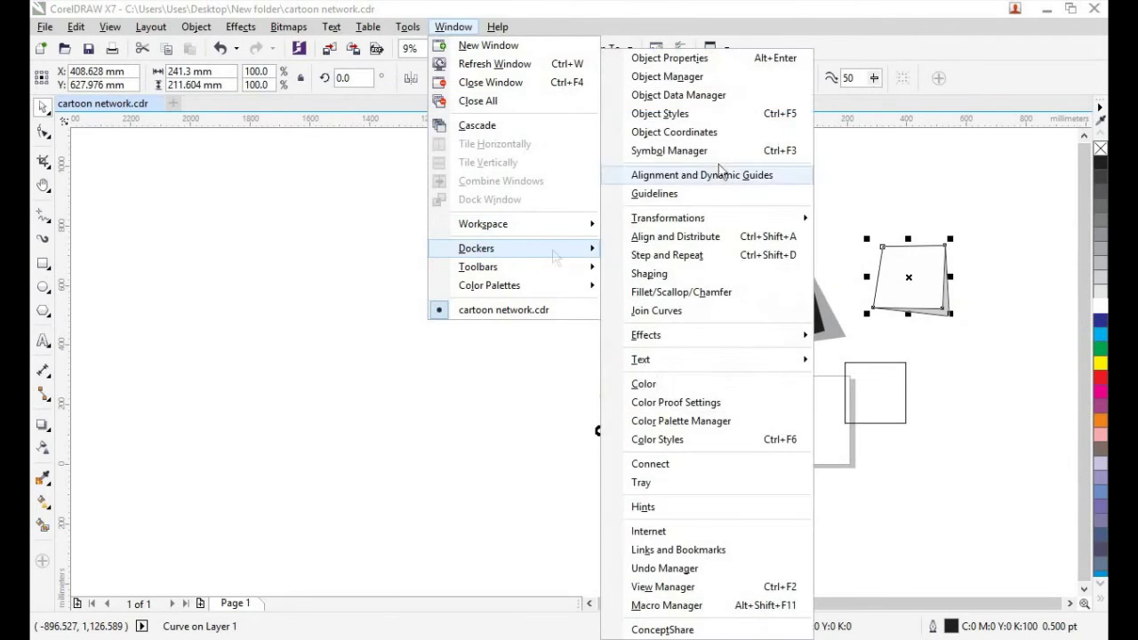
click(719, 66)
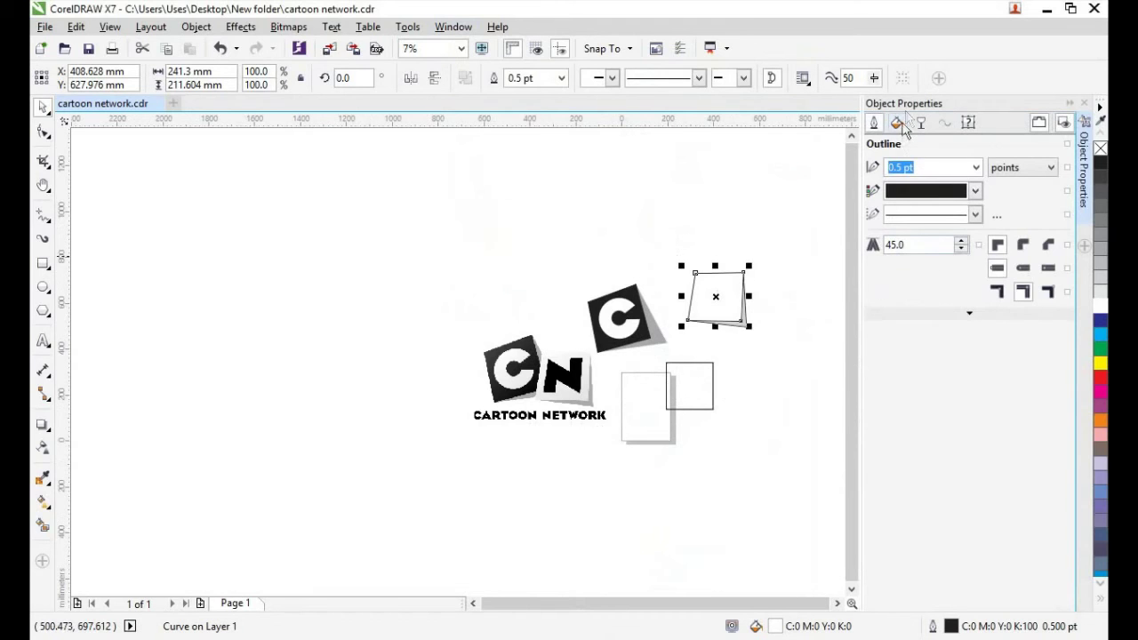
click(900, 122)
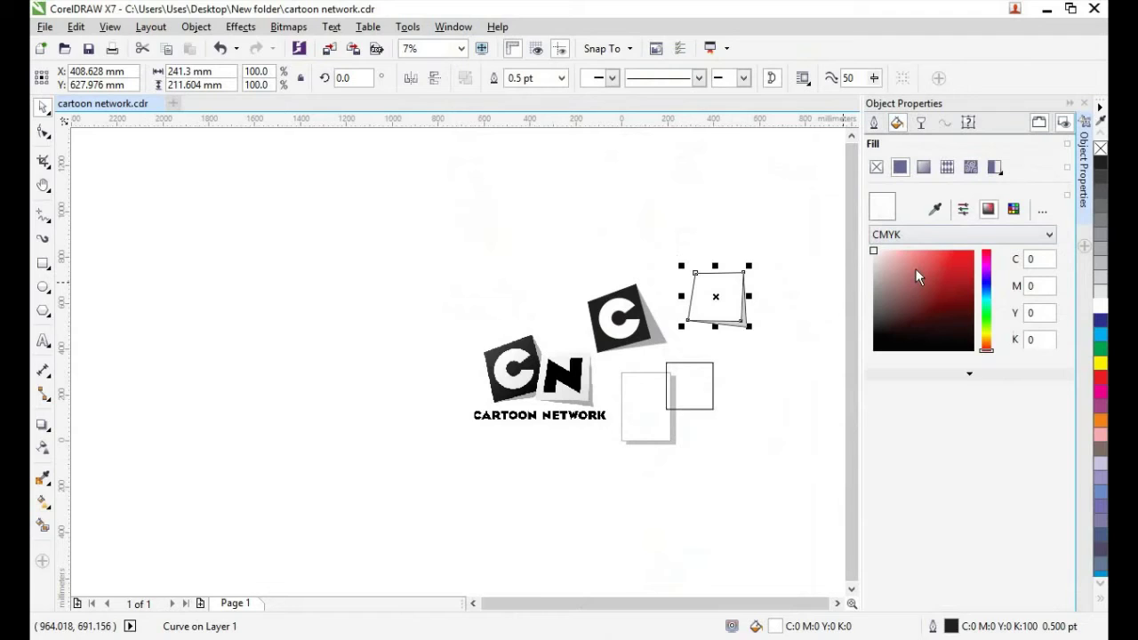
click(923, 167)
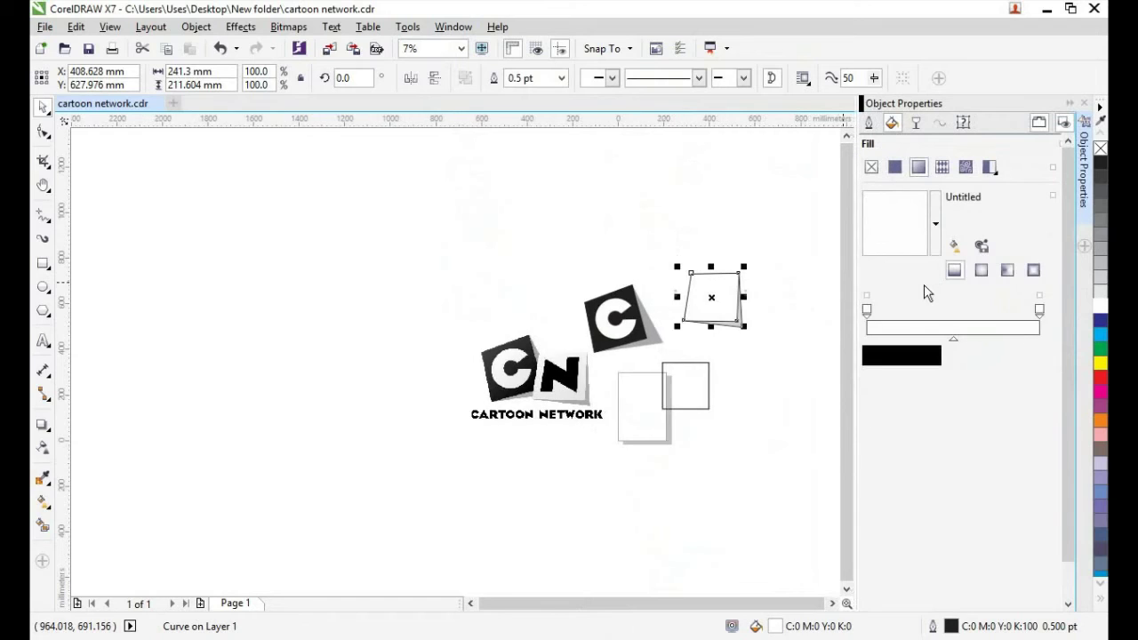
Set the end colour of the N tile's gradient to the light grey sampled from the logo's N tile, grayscale level 222
click(1040, 311)
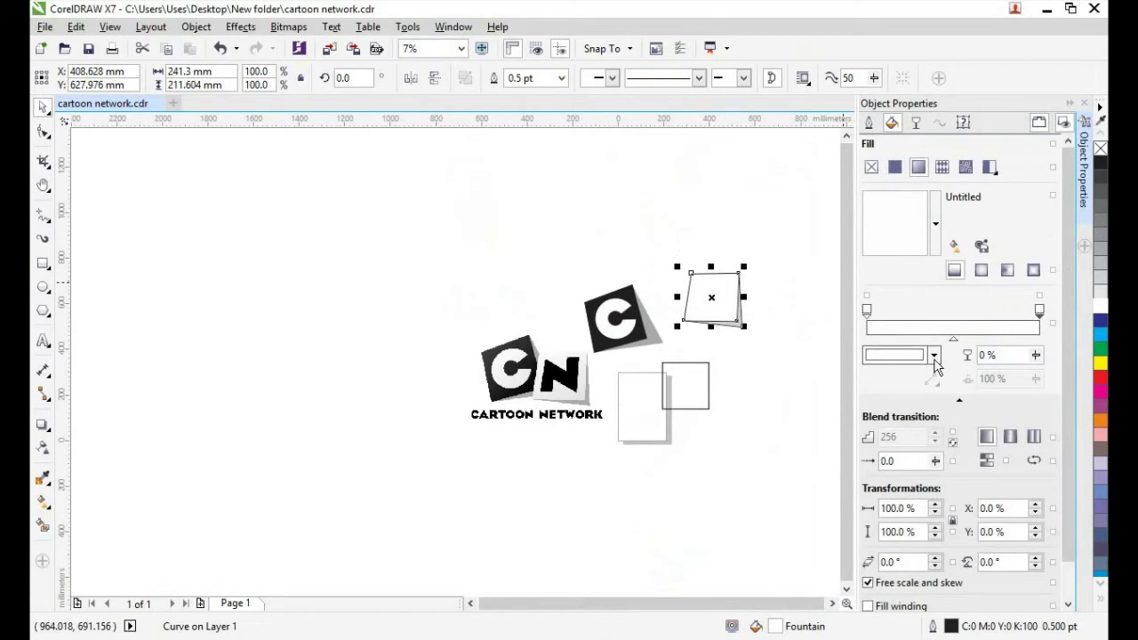
click(934, 355)
click(930, 392)
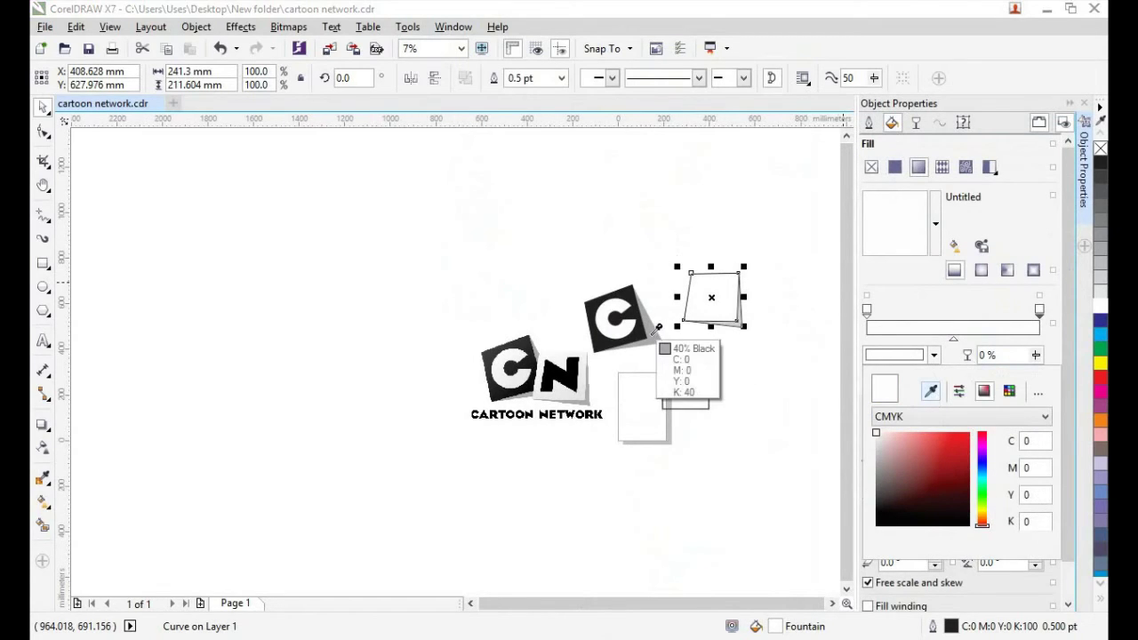
click(584, 389)
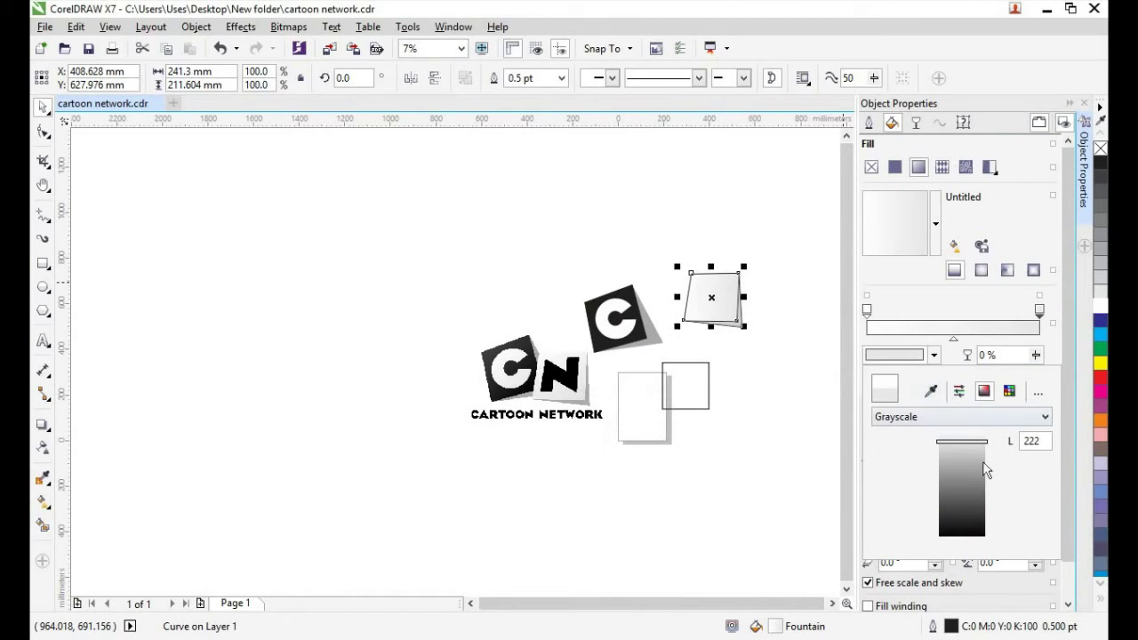
click(940, 345)
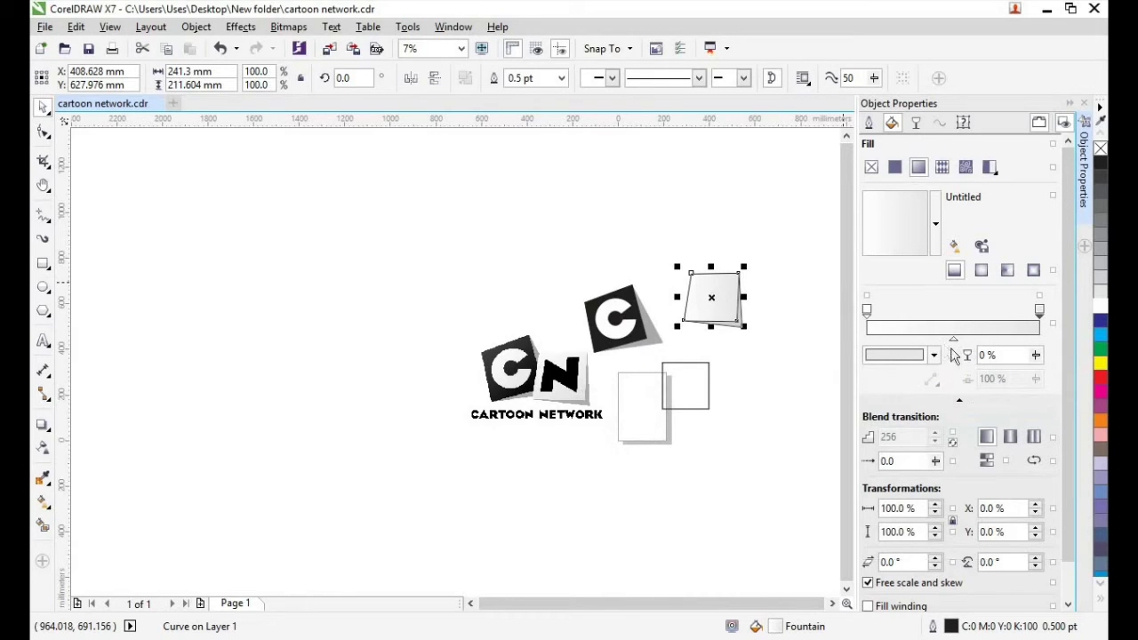
Rotate the N tile's gradient to 322.4° and shift its midpoint to 62 %
click(953, 343)
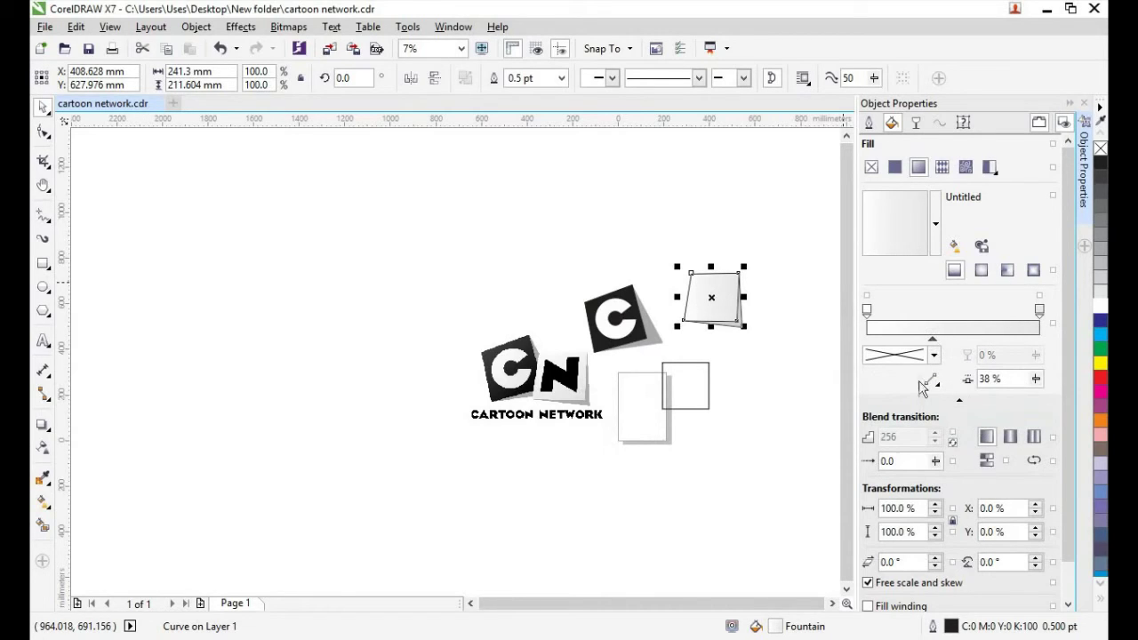
drag(873, 200, 878, 207)
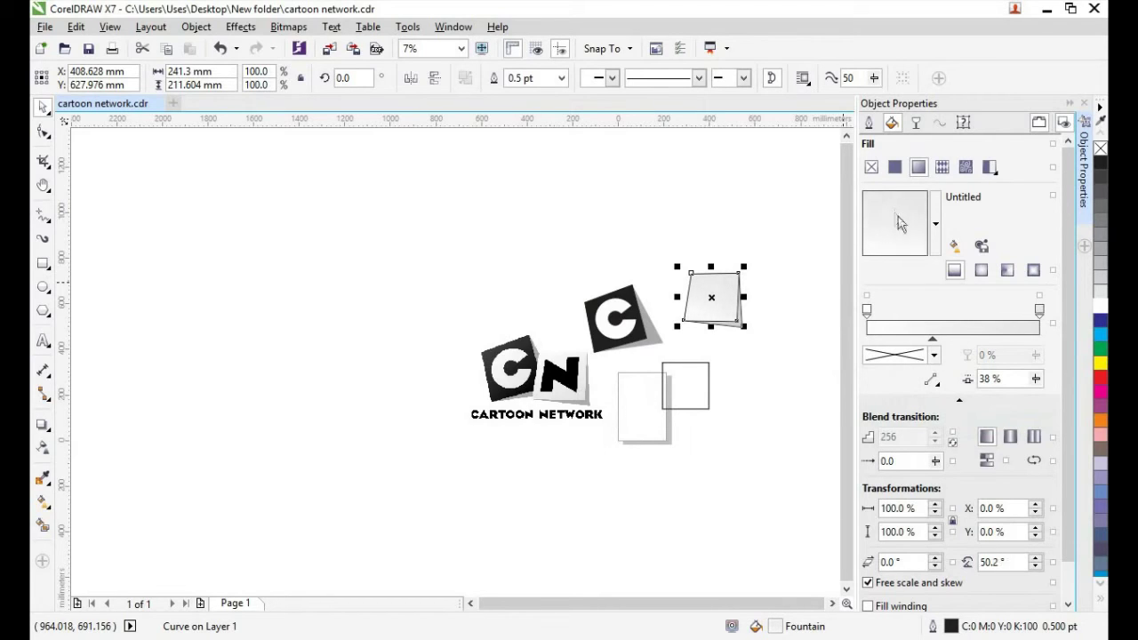
click(906, 232)
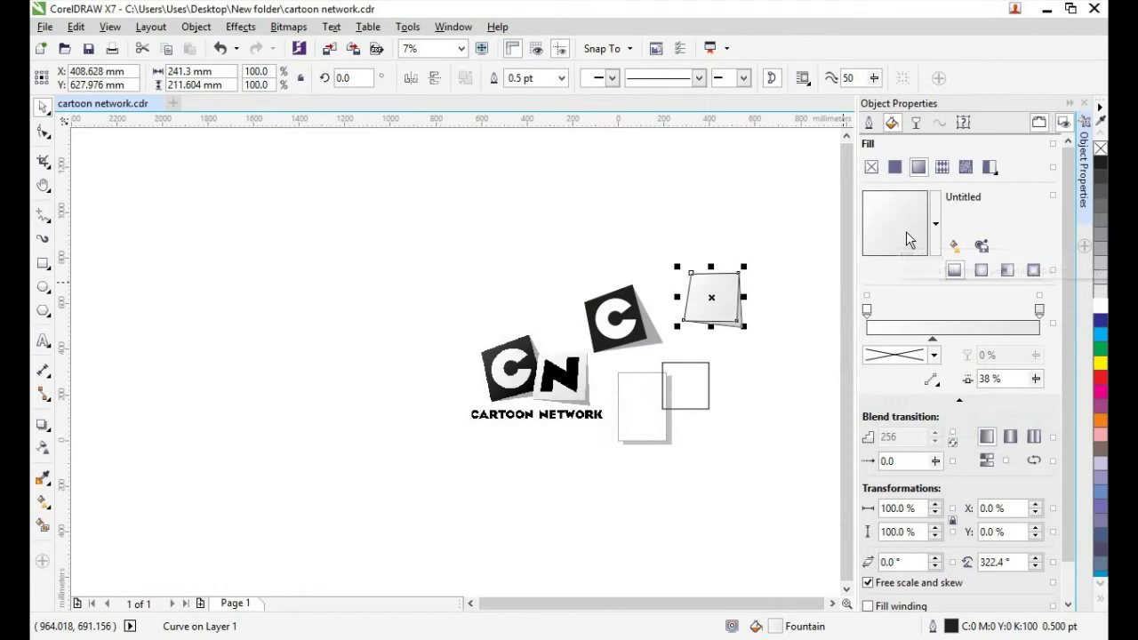
drag(939, 341, 960, 341)
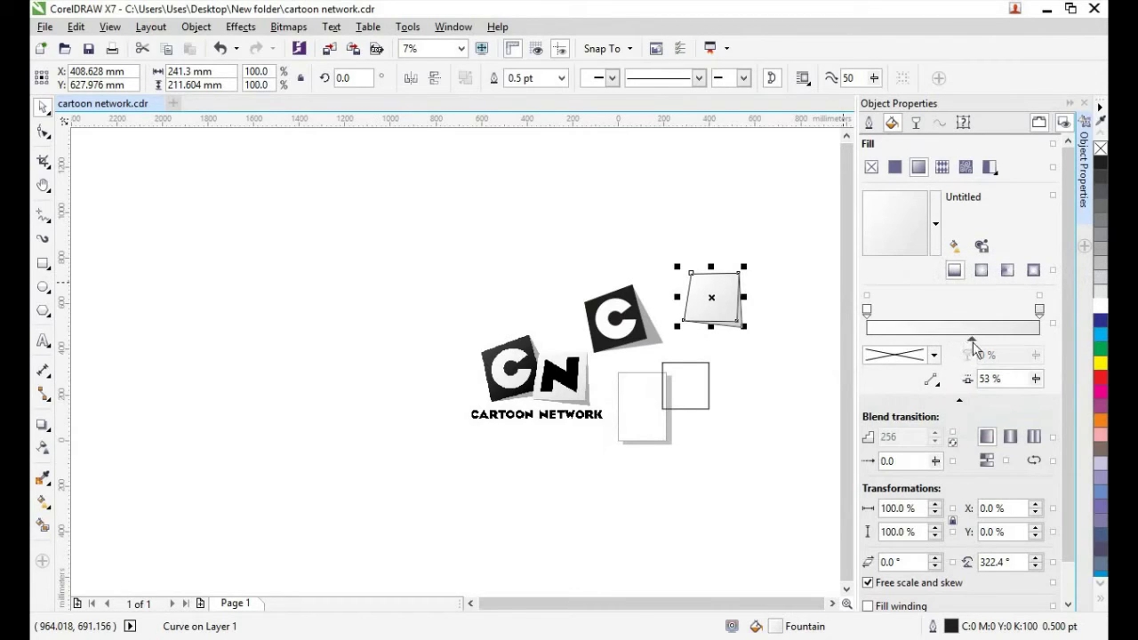
drag(986, 343, 973, 346)
click(813, 352)
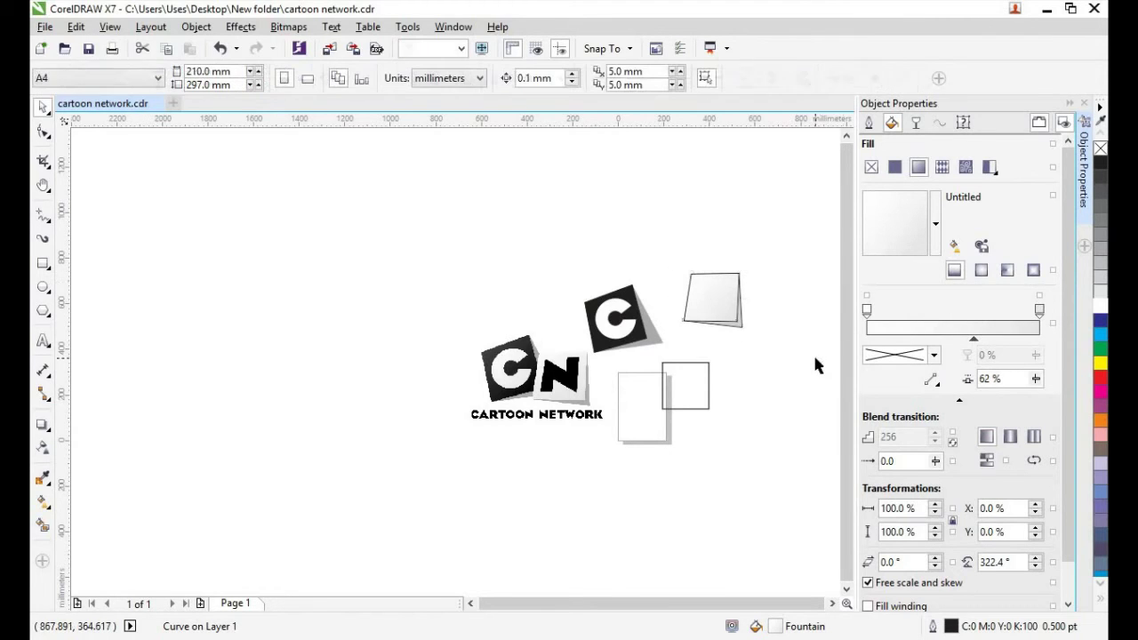
Move the midpoint of the N tile's gradient to 77 %
scroll(782, 347, up, 1)
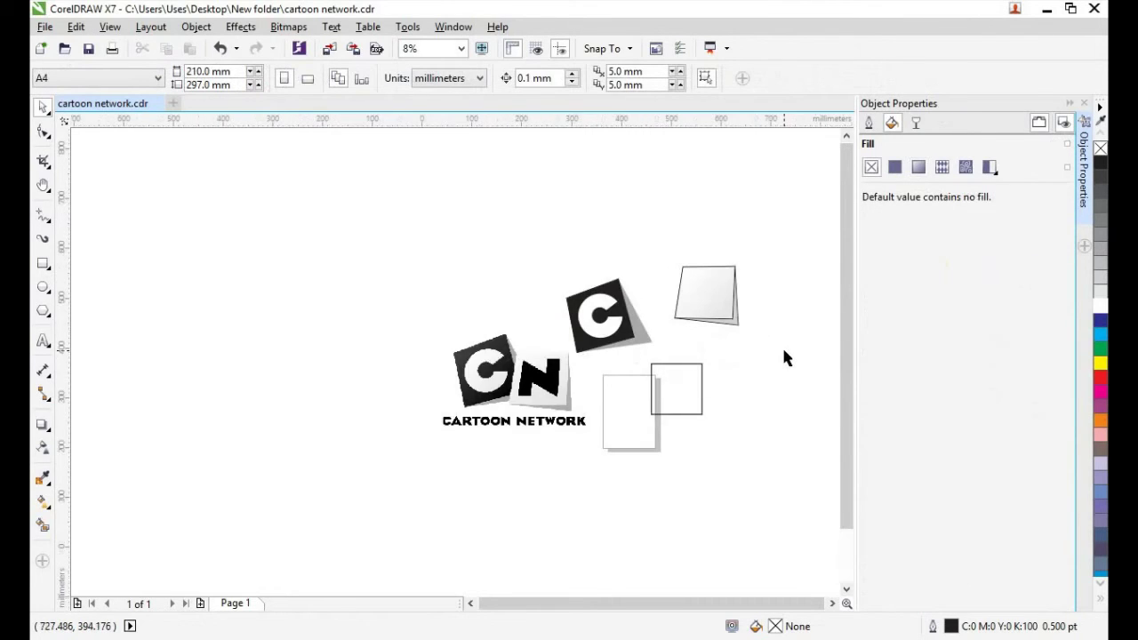
scroll(783, 350, up, 2)
click(681, 306)
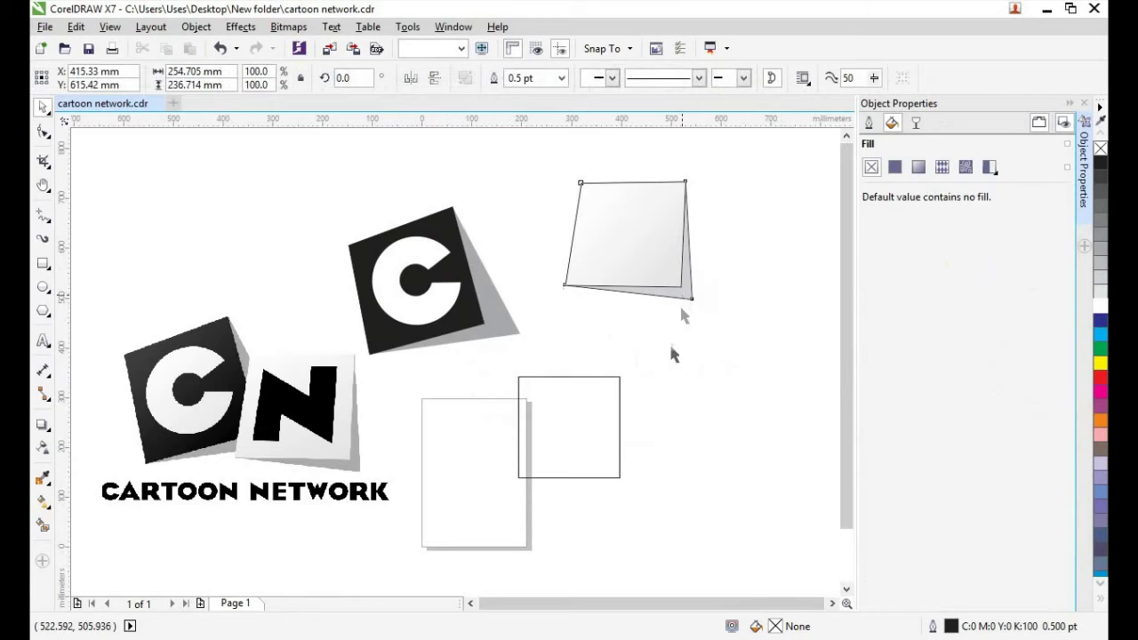
click(604, 235)
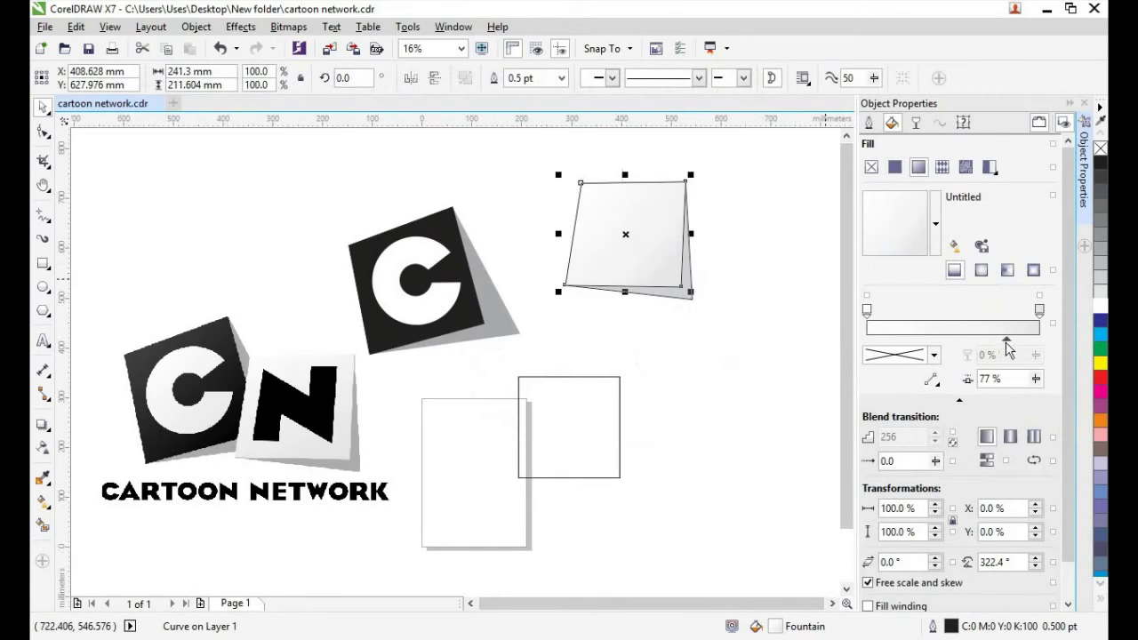
click(799, 362)
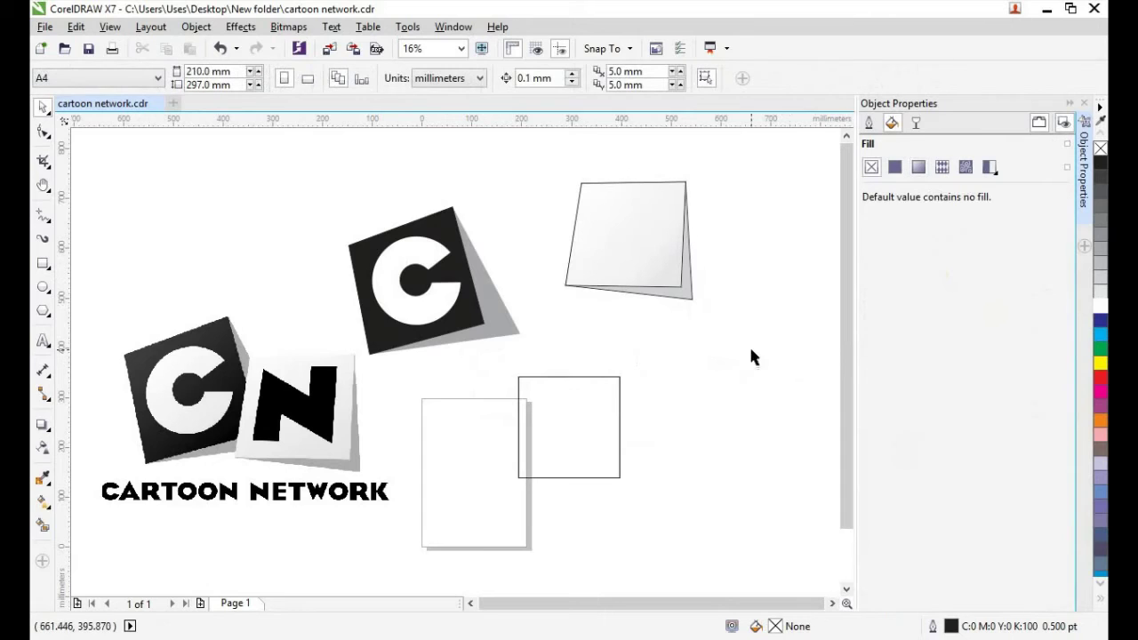
Collapse the Object Properties docker and place a copy of the spare square overlapping the logo's N tile
click(43, 131)
key(F6)
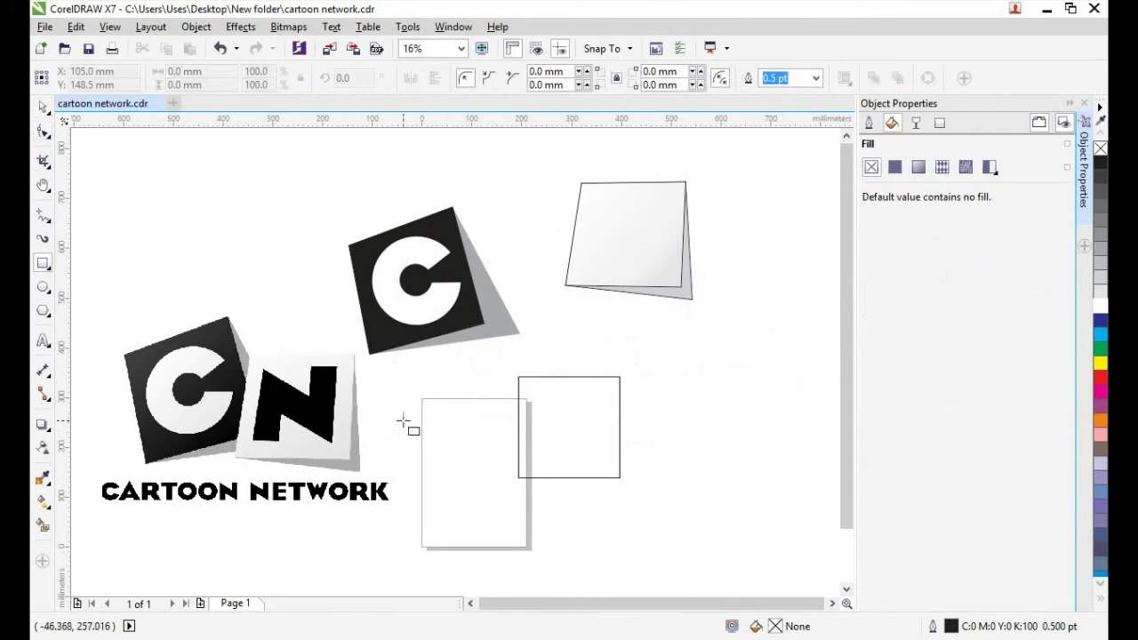
click(46, 109)
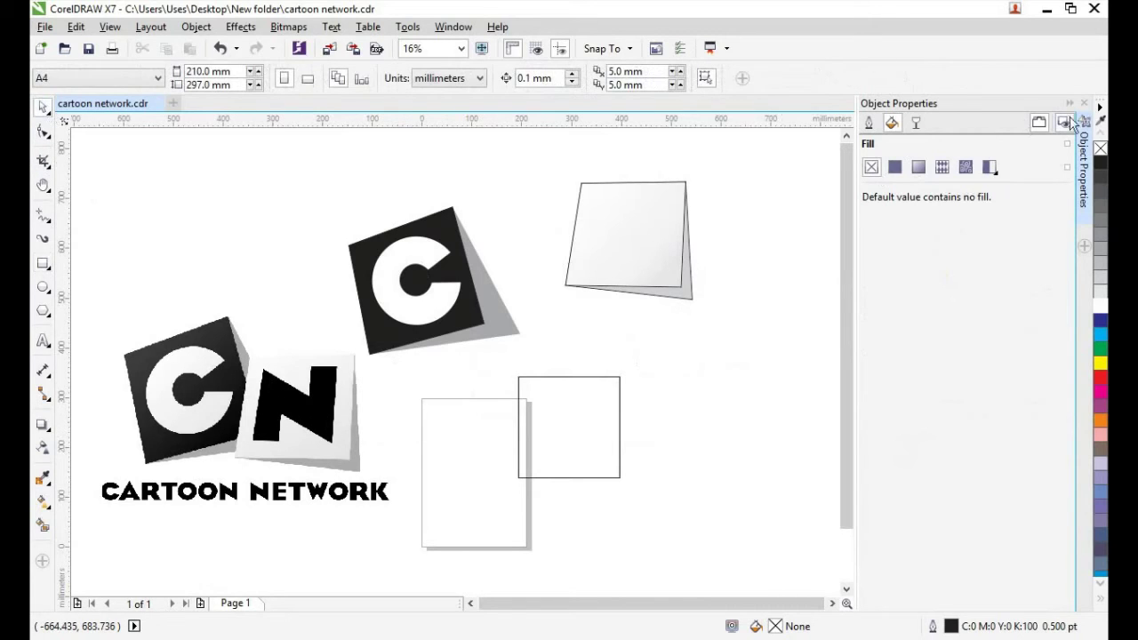
click(1072, 104)
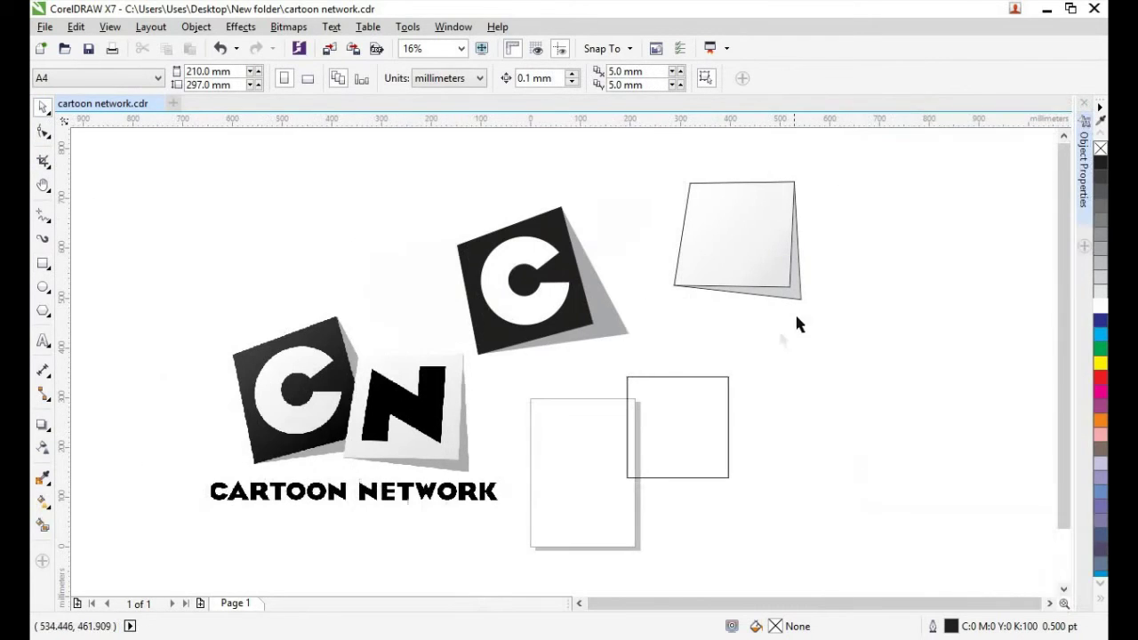
click(702, 428)
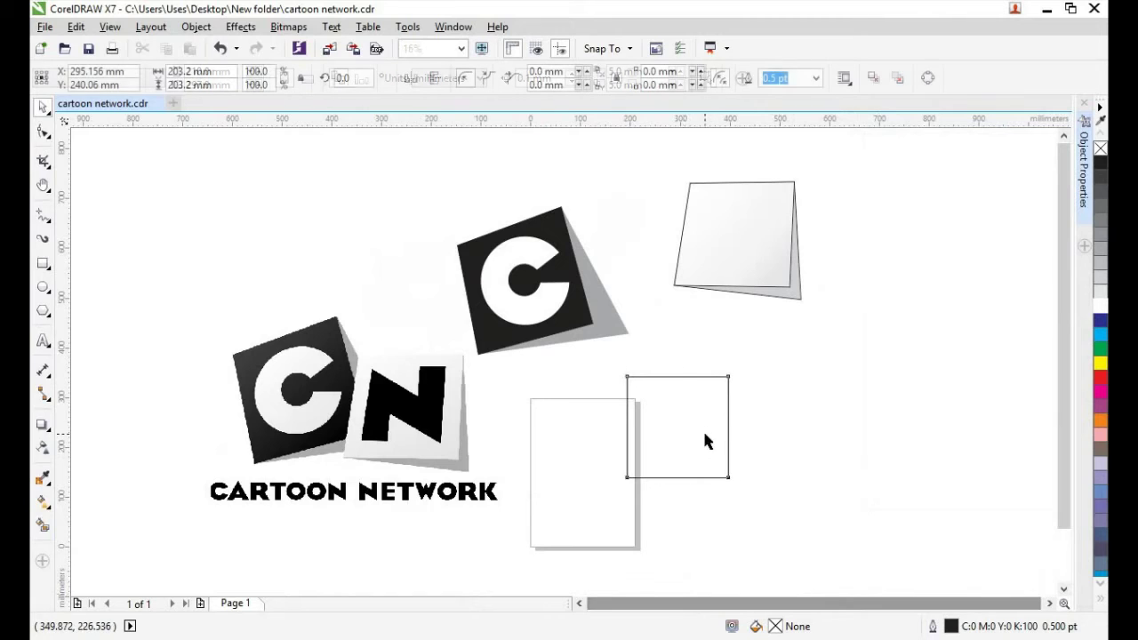
drag(690, 453, 504, 453)
right_click(495, 444)
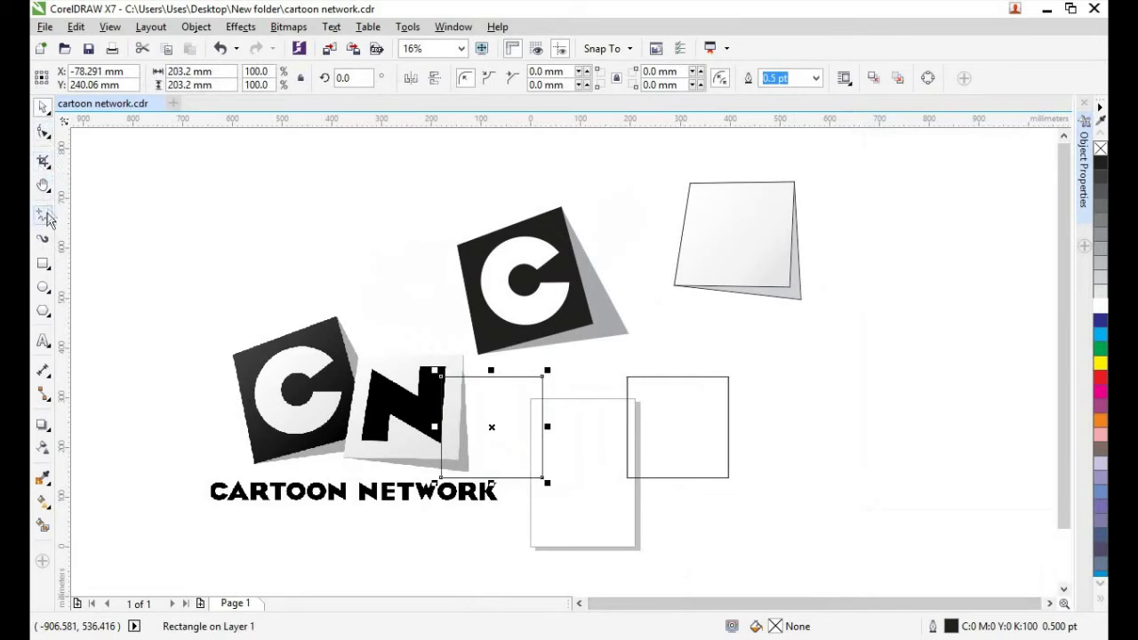
click(43, 216)
click(459, 393)
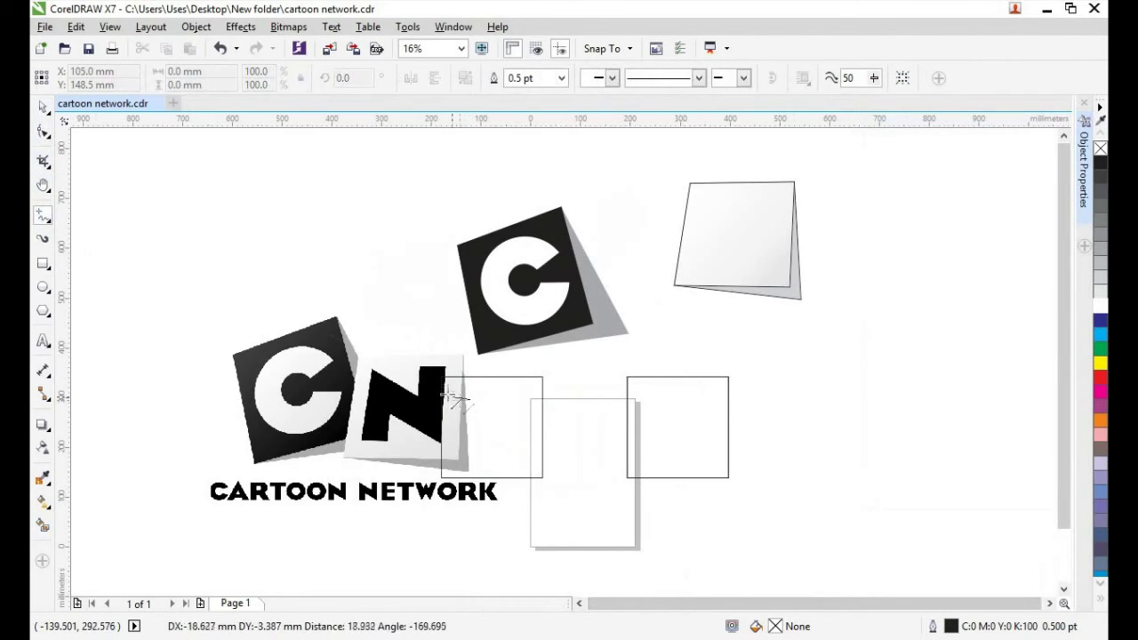
scroll(183, 254, left, 2)
click(261, 286)
key(ctrl+z)
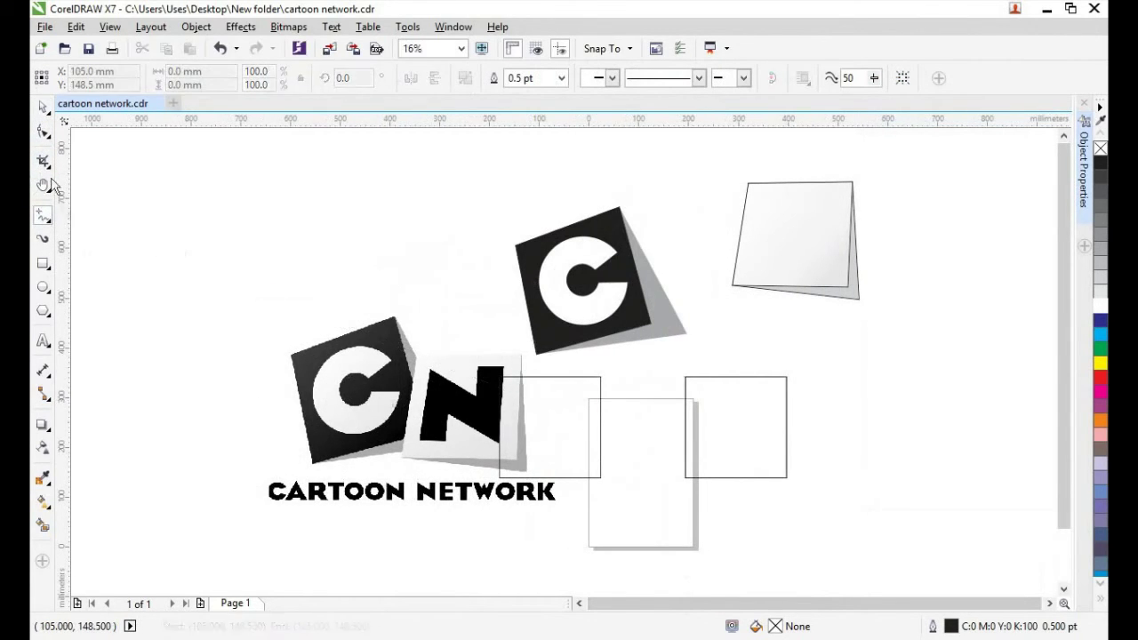
Convert the copied square to curves and move it over the logo's letter N
click(545, 409)
right_click(545, 409)
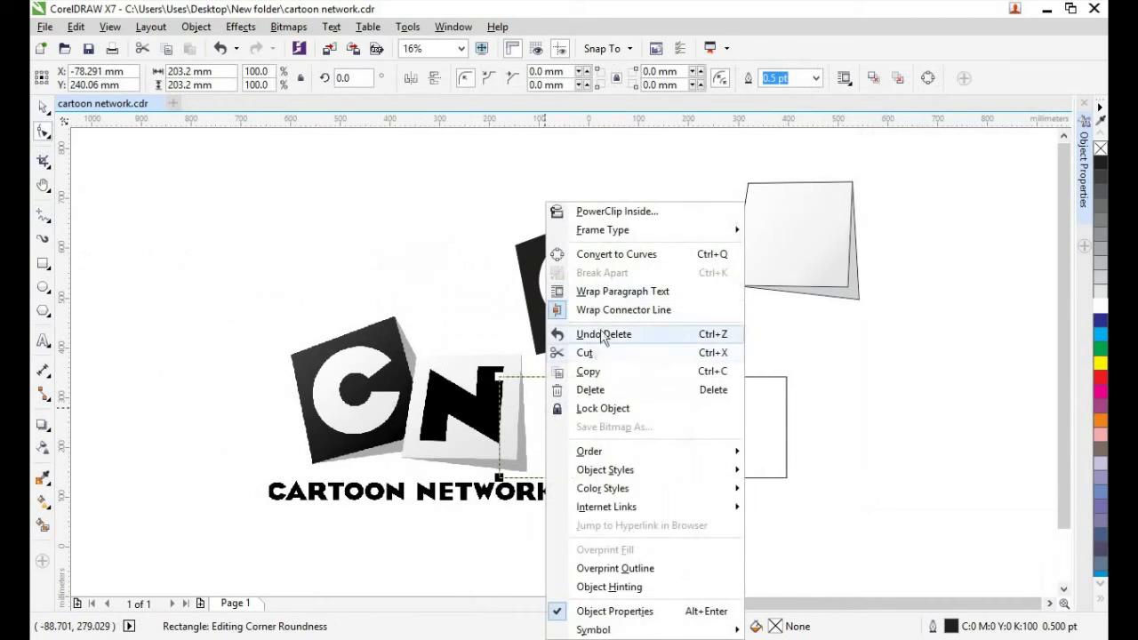
click(555, 398)
scroll(553, 394, up, 1)
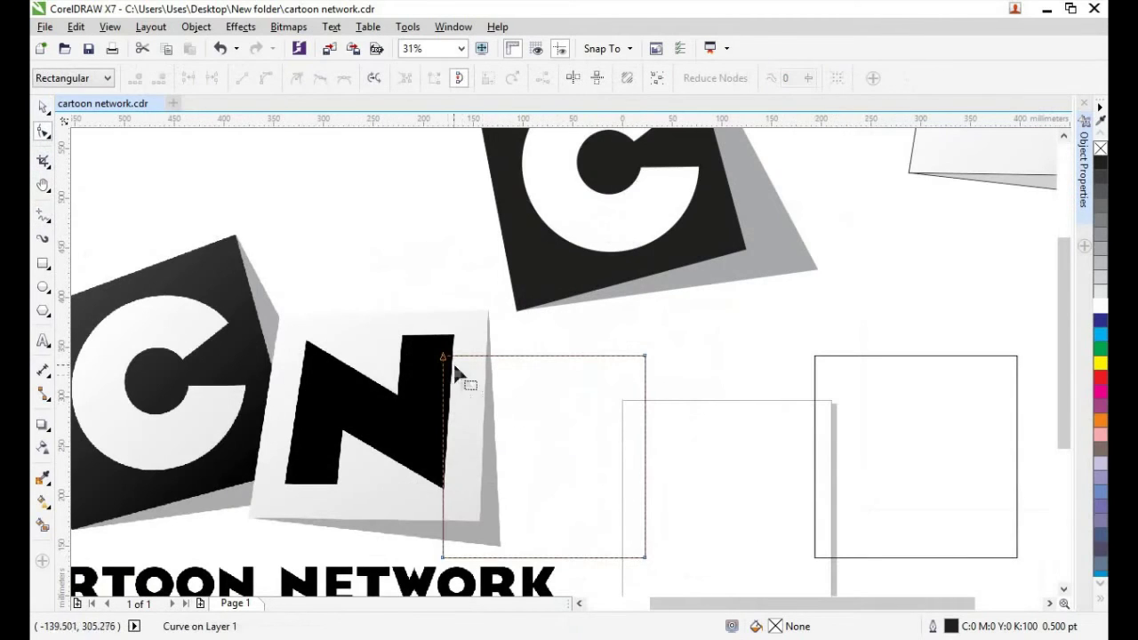
click(42, 107)
drag(528, 457, 374, 423)
key(F10)
Fit the square's four corner nodes to the outer corners of the letter N
drag(287, 321, 308, 348)
scroll(307, 347, up, 1)
drag(666, 301, 603, 330)
key(h)
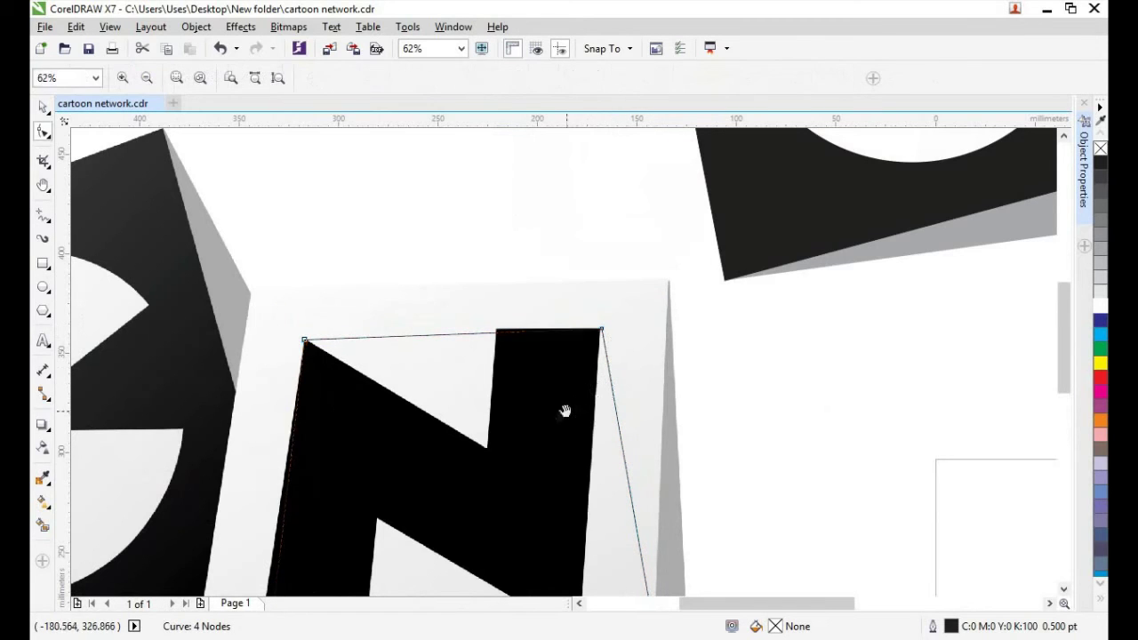
drag(564, 407, 558, 269)
key(F10)
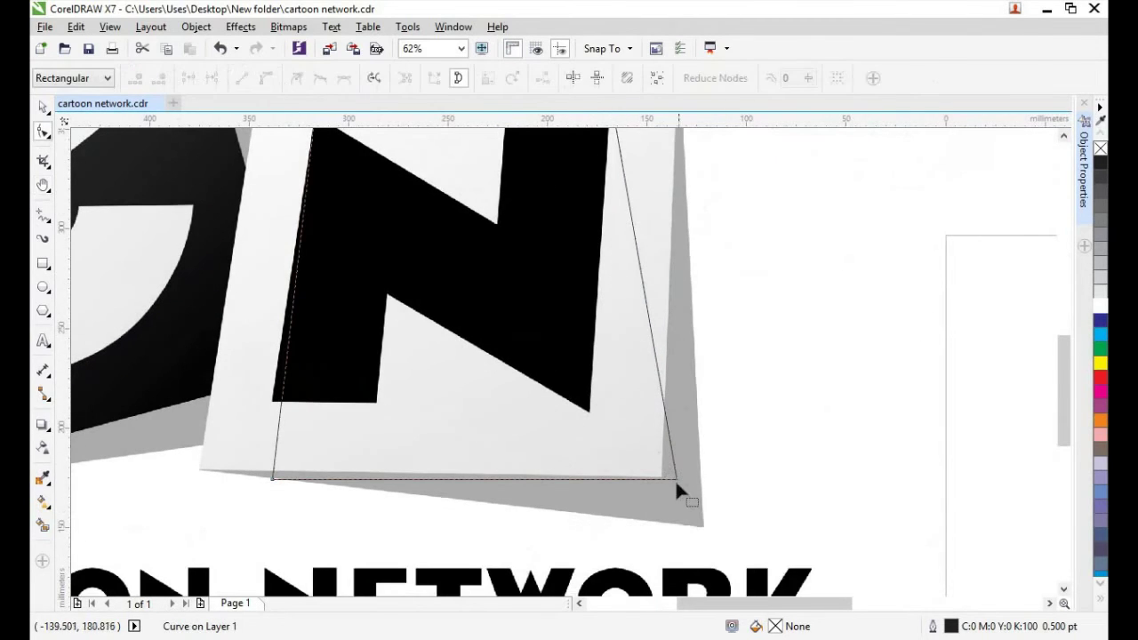
drag(677, 480, 588, 413)
drag(273, 477, 272, 403)
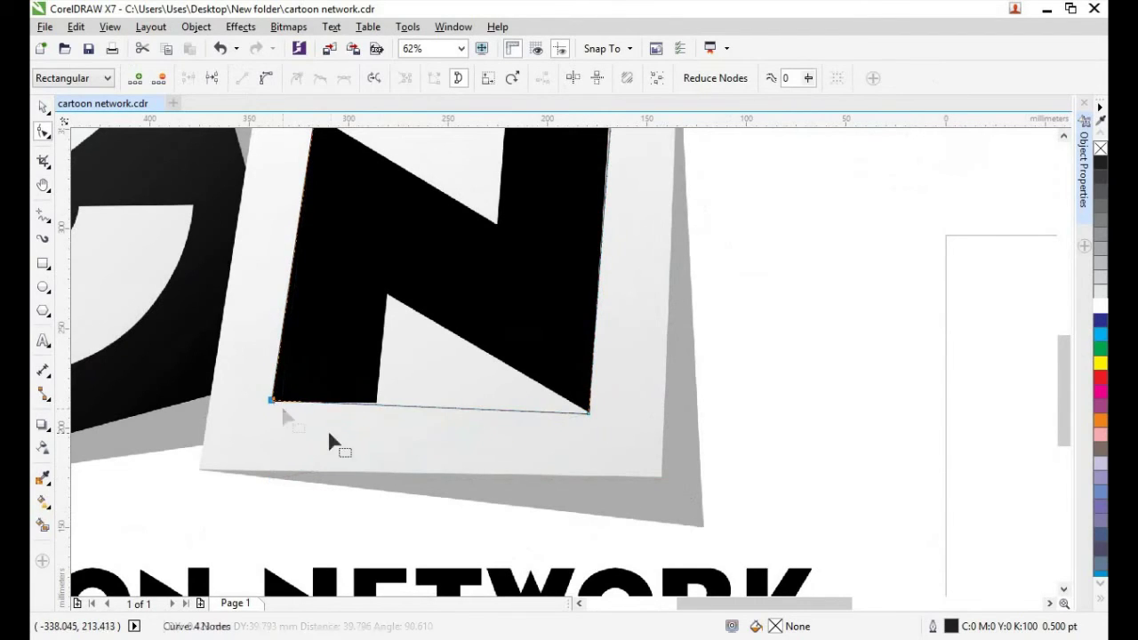
Add two nodes on the outline's bottom edge and pull one up into the N's lower inner notch
click(377, 406)
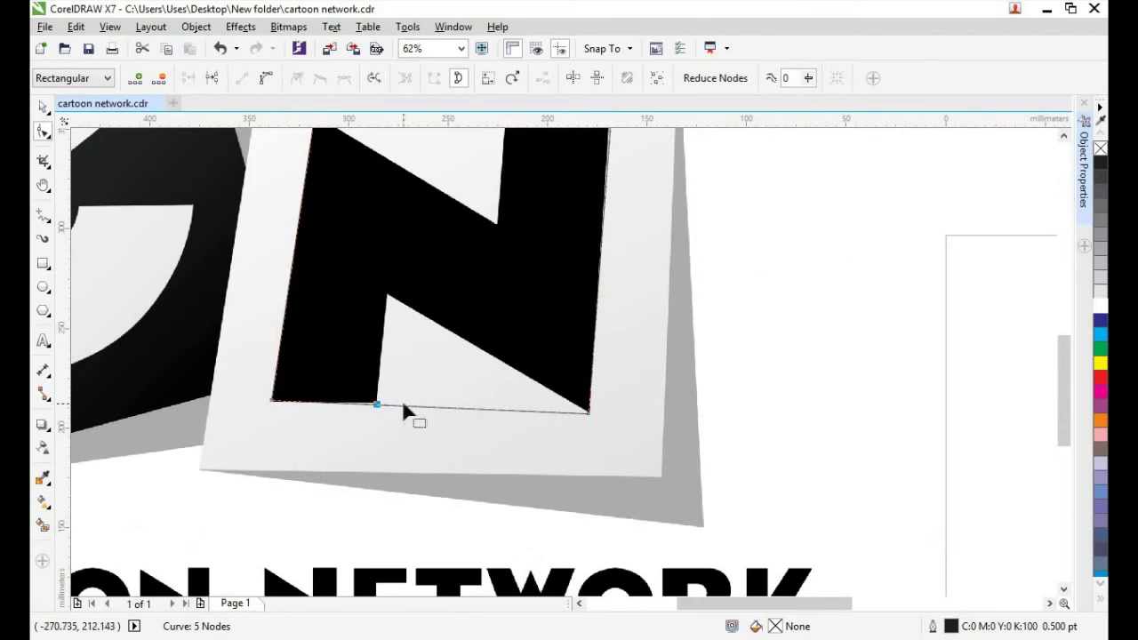
double_click(392, 407)
drag(392, 406, 388, 299)
drag(588, 416, 589, 415)
Refine the N outline's lower-right tip, left leg's inner bottom corner and notch nodes to match the letter's edges exactly
scroll(574, 428, up, 2)
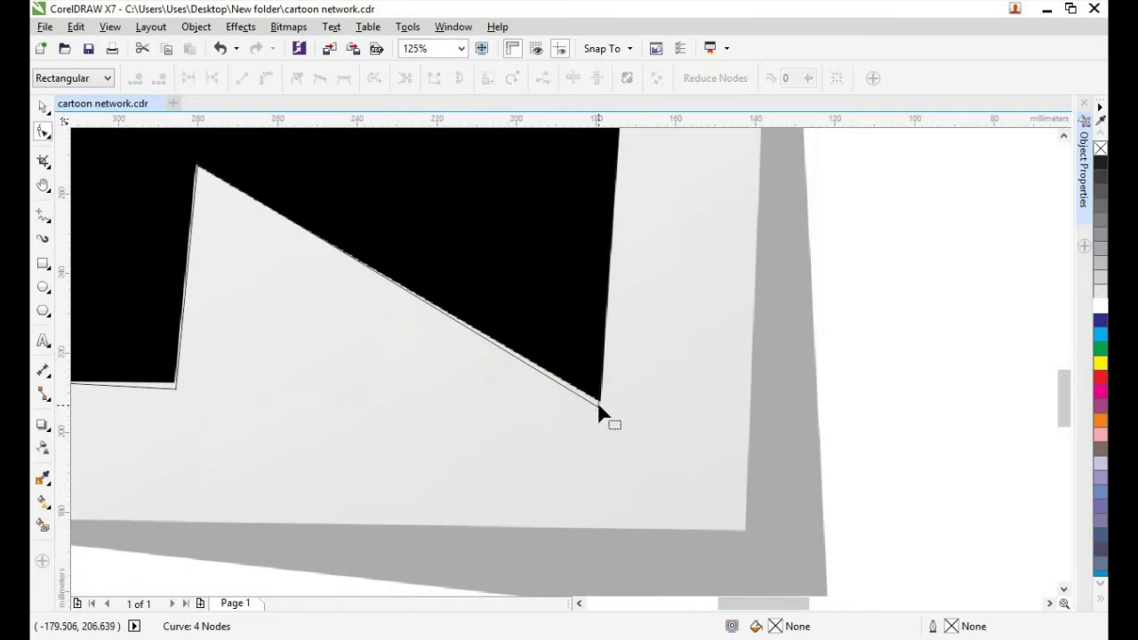
click(598, 406)
drag(597, 406, 601, 402)
drag(175, 391, 174, 384)
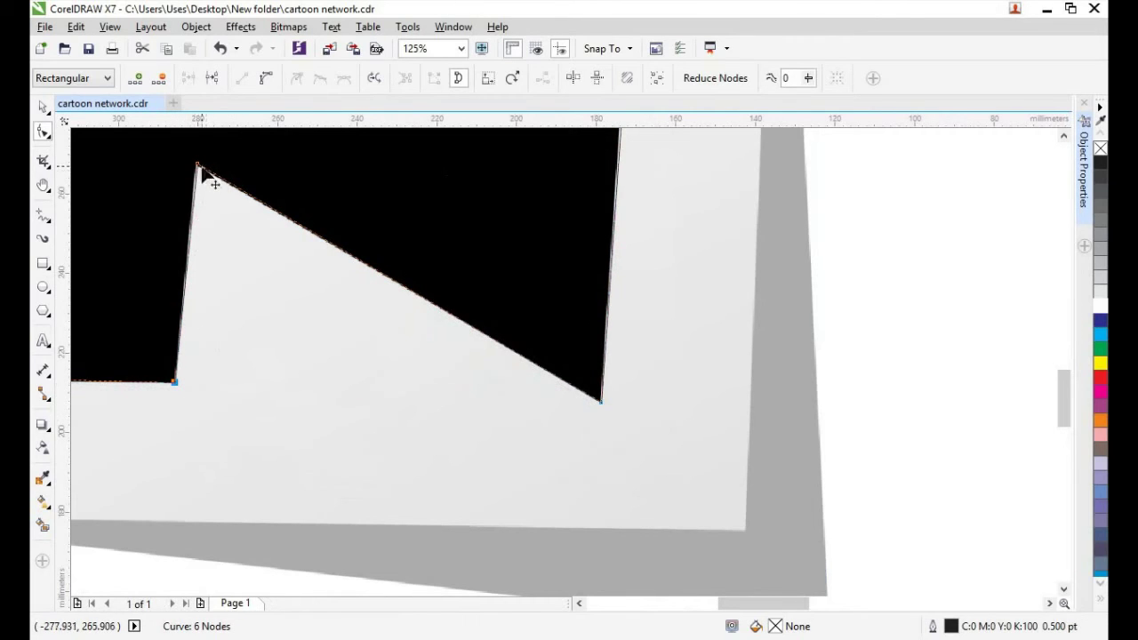
drag(210, 182, 198, 172)
key(Delete)
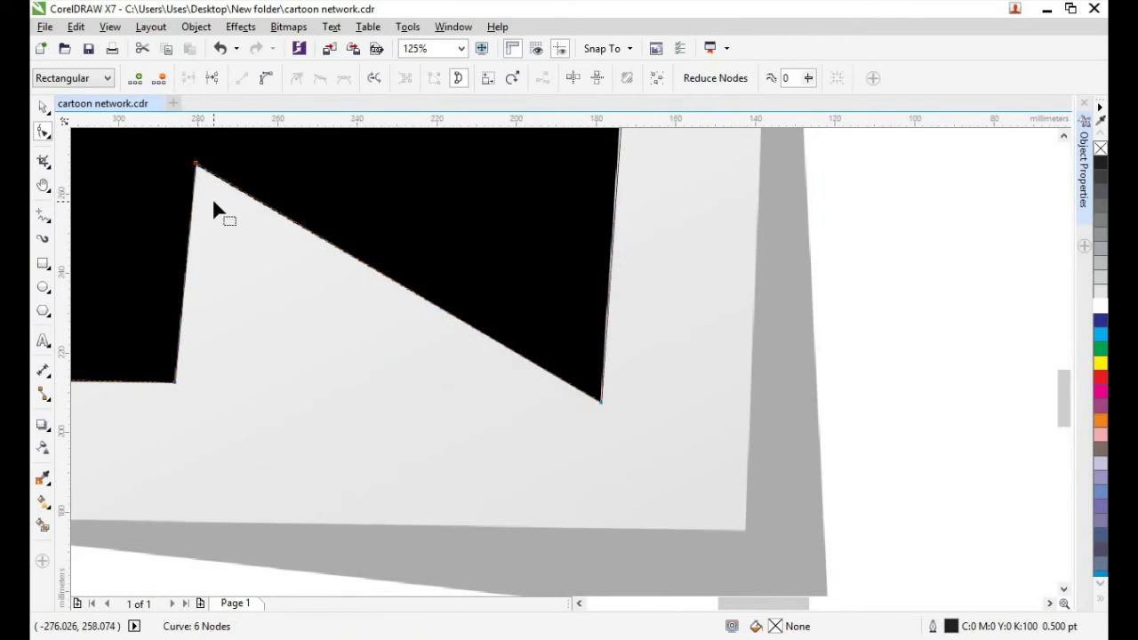
Fit the N outline's upper-right corner node to the outer corner of the reference letter
scroll(213, 214, down, 3)
key(h)
drag(234, 249, 400, 416)
click(45, 133)
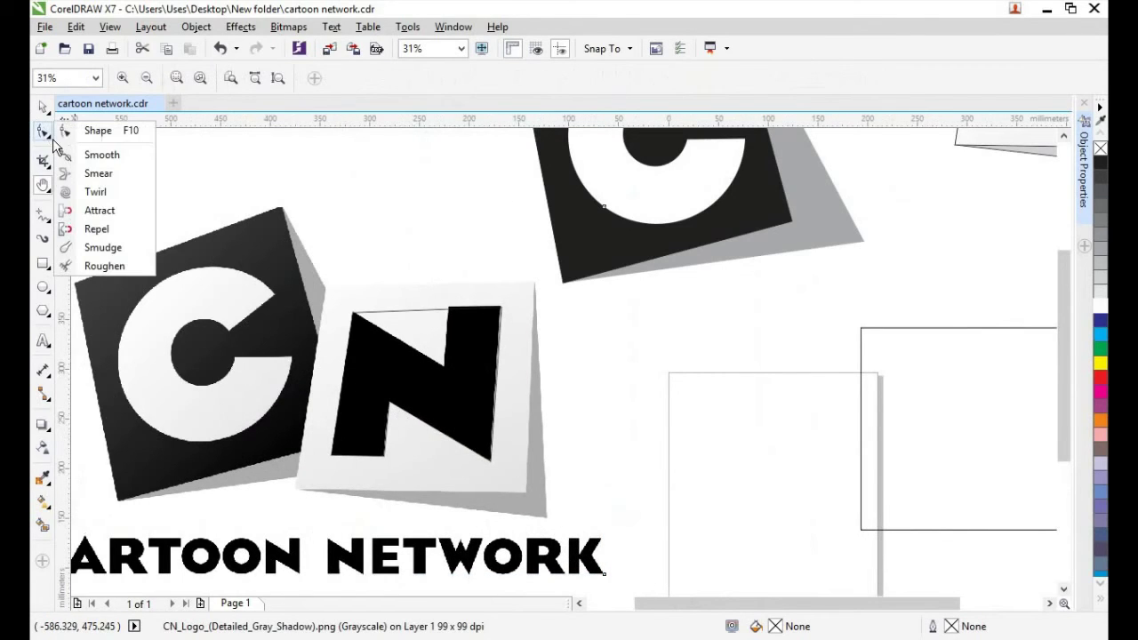
click(89, 127)
scroll(384, 281, up, 2)
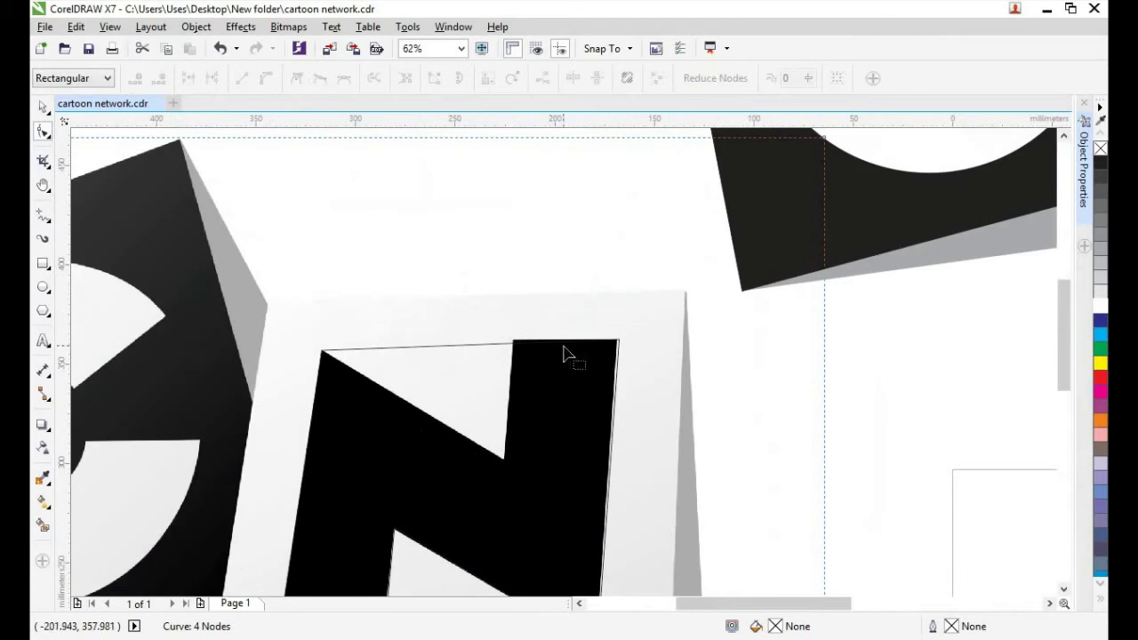
click(619, 354)
drag(620, 341, 627, 352)
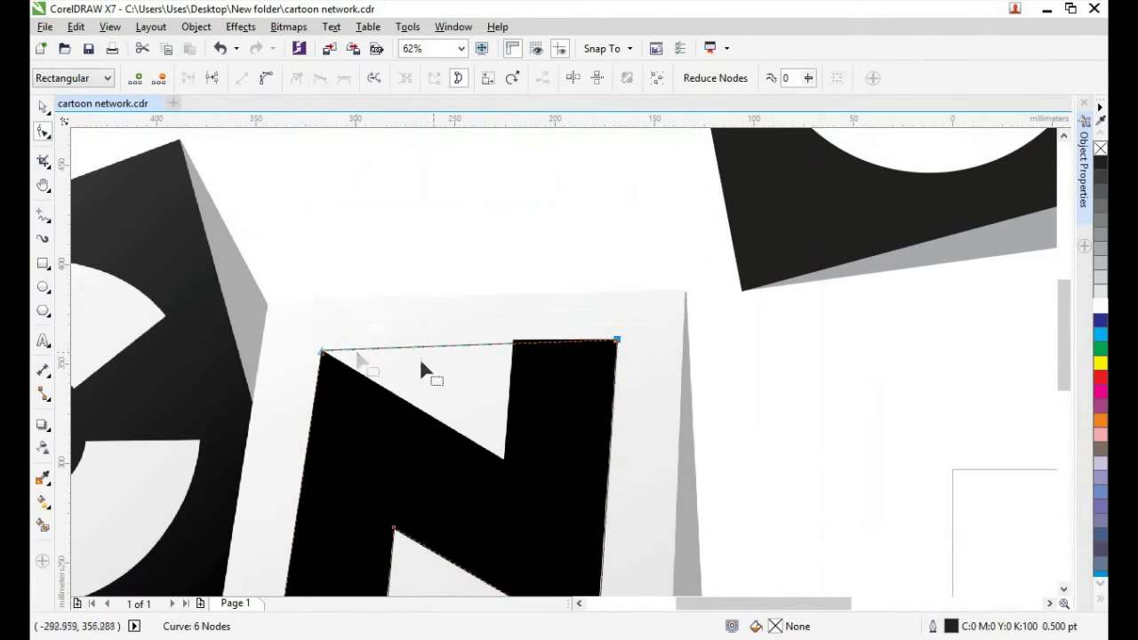
Add two nodes on the outline's top edge and fit them to the N's right-leg corner and upper inner notch
double_click(511, 344)
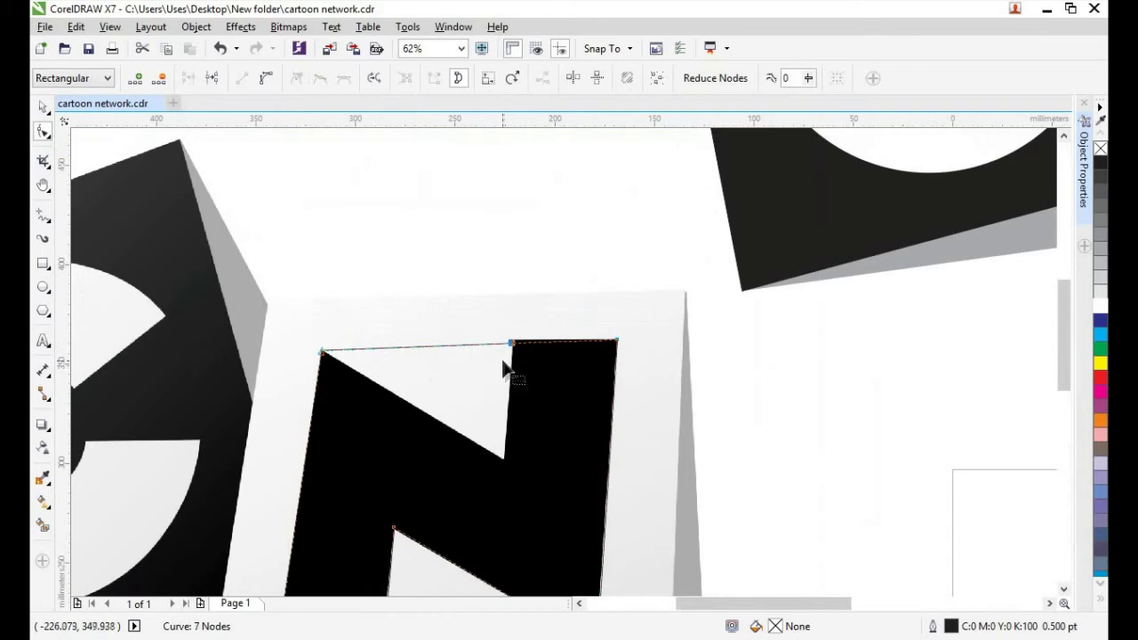
double_click(482, 344)
drag(482, 344, 504, 480)
scroll(515, 374, up, 2)
drag(524, 278, 528, 267)
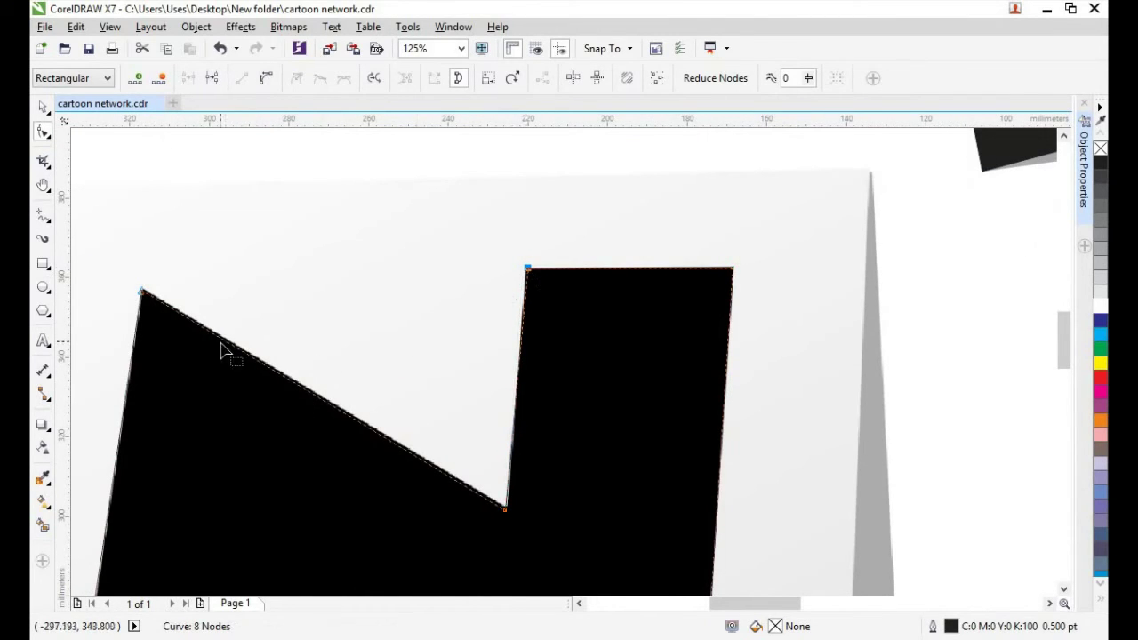
drag(504, 511, 507, 508)
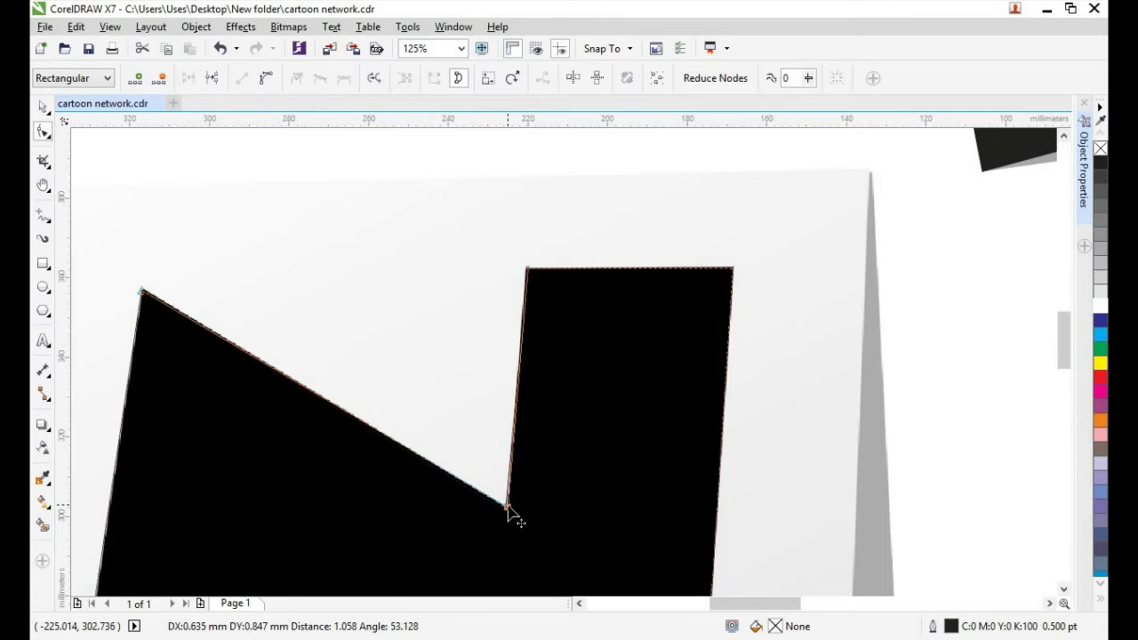
Move the finished N outline off the reference image to an empty area above it and fill it with 100% black
scroll(494, 507, down, 5)
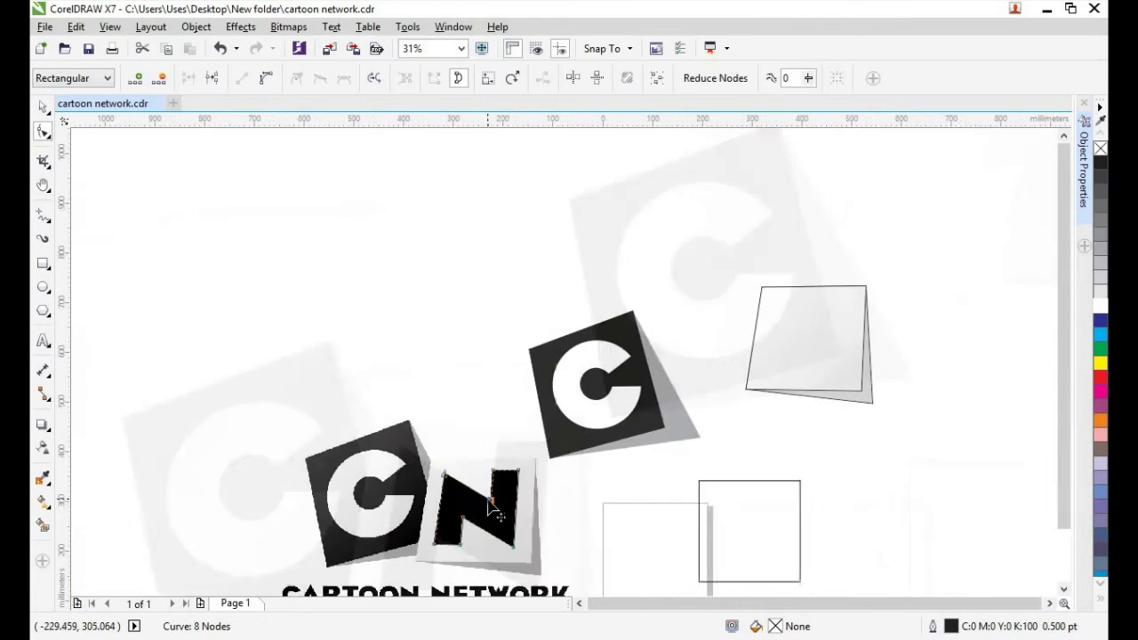
key(space)
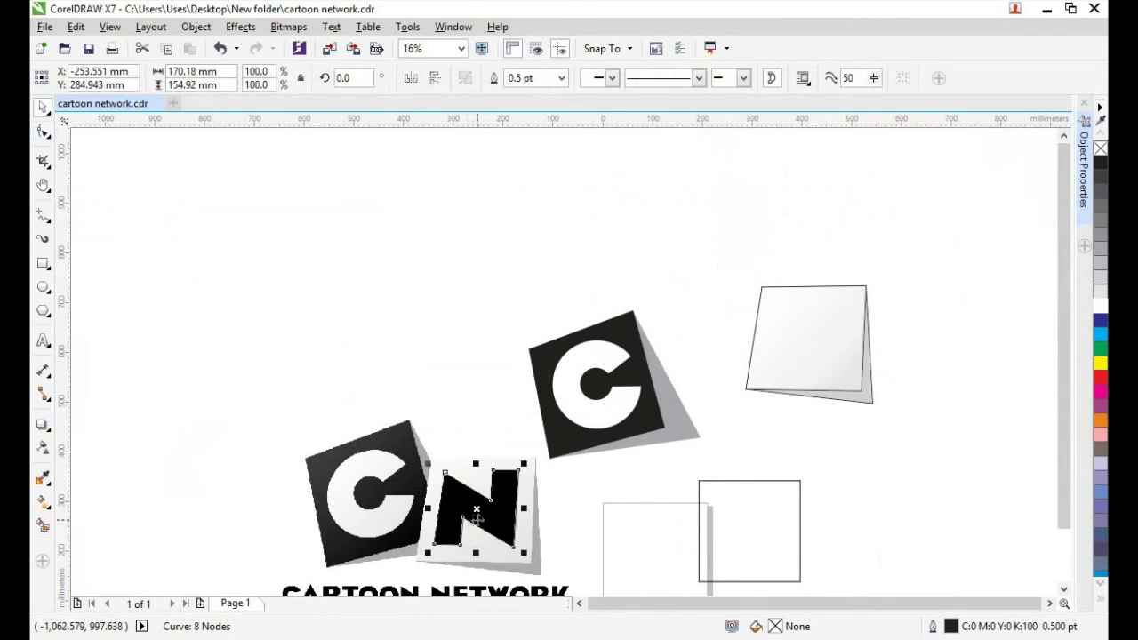
drag(479, 515, 418, 297)
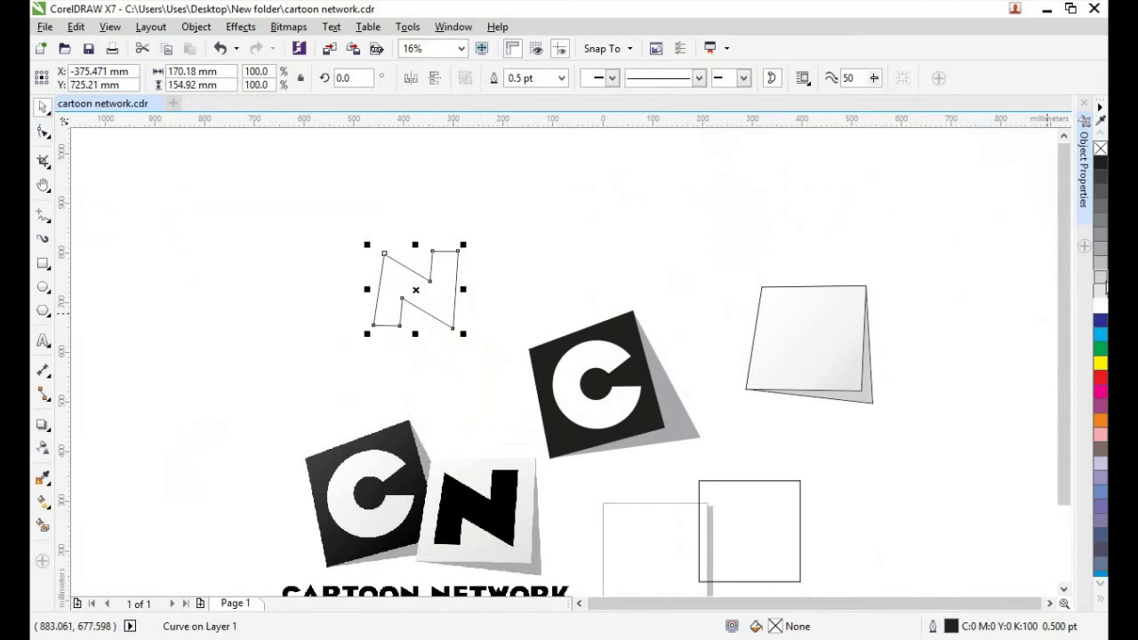
click(1102, 163)
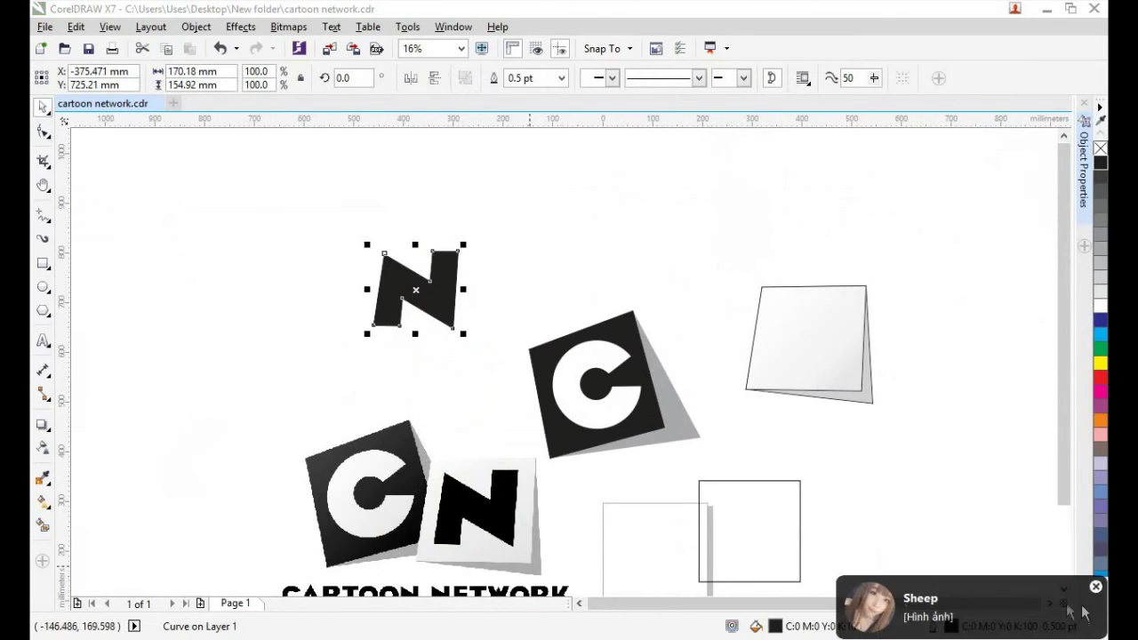
Place the black N on the traced light-gradient tile
click(889, 404)
click(417, 293)
drag(417, 293, 806, 338)
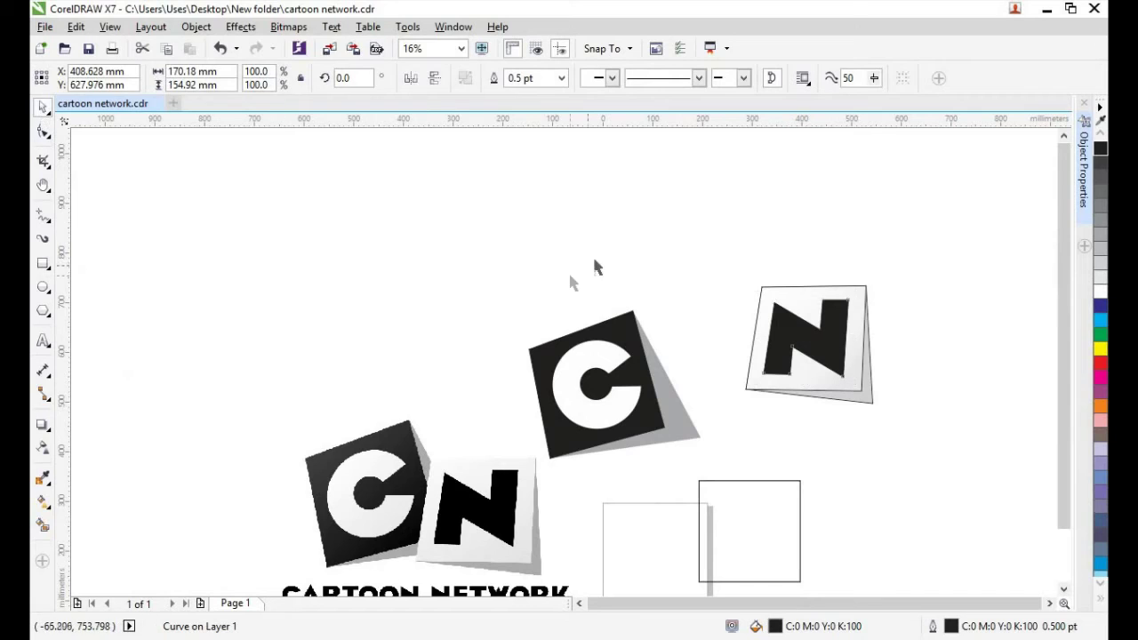
Group the N with its tile and shadow and move the group against the right side of the traced C tile
click(756, 292)
drag(722, 237, 921, 449)
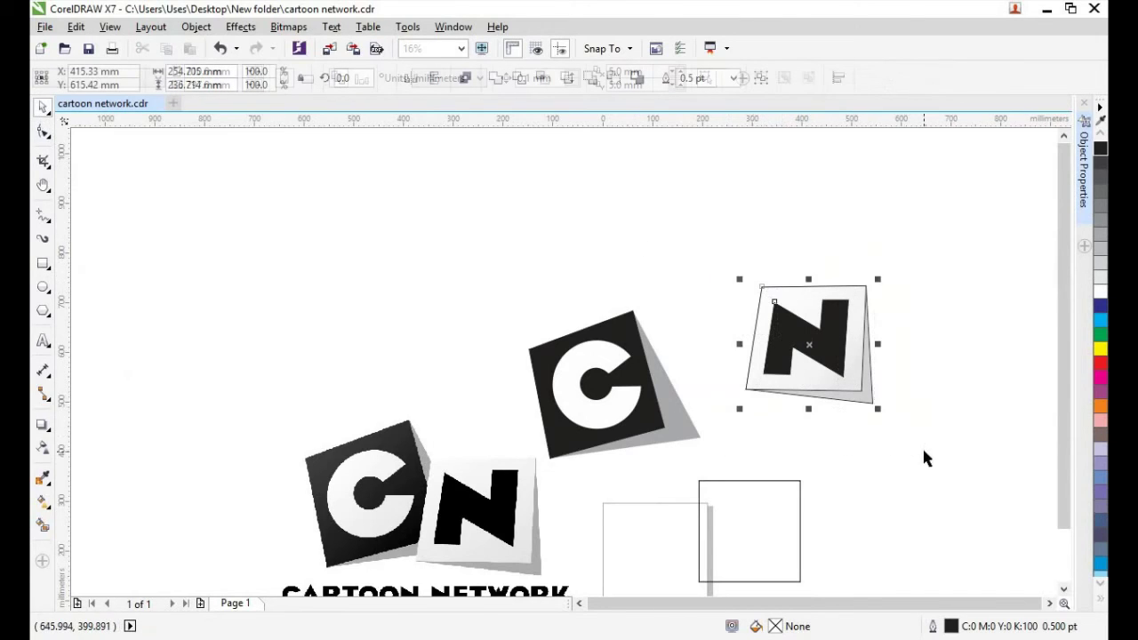
key(ctrl+g)
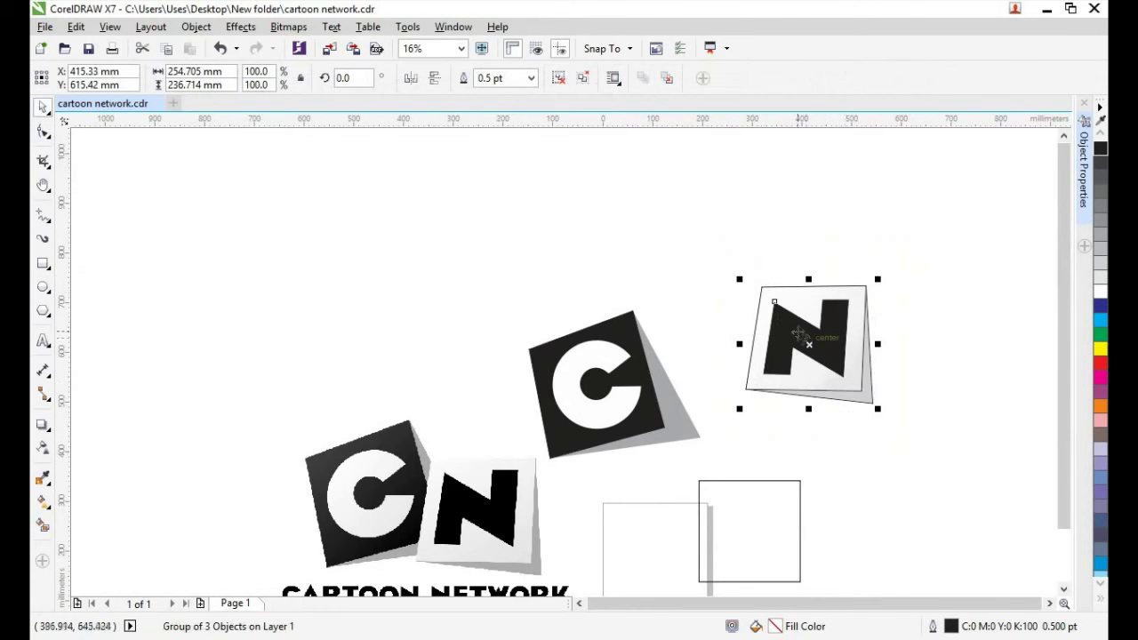
drag(809, 338, 710, 408)
click(869, 361)
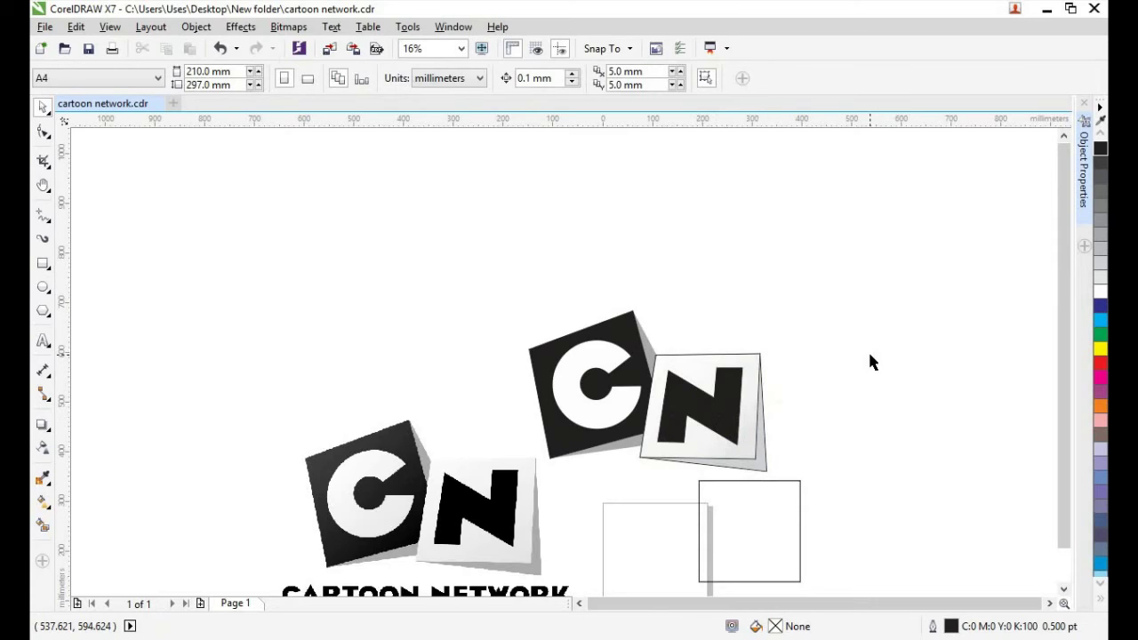
Add the artistic text "cartoon network" in Arial below the logos
scroll(871, 301, down, 2)
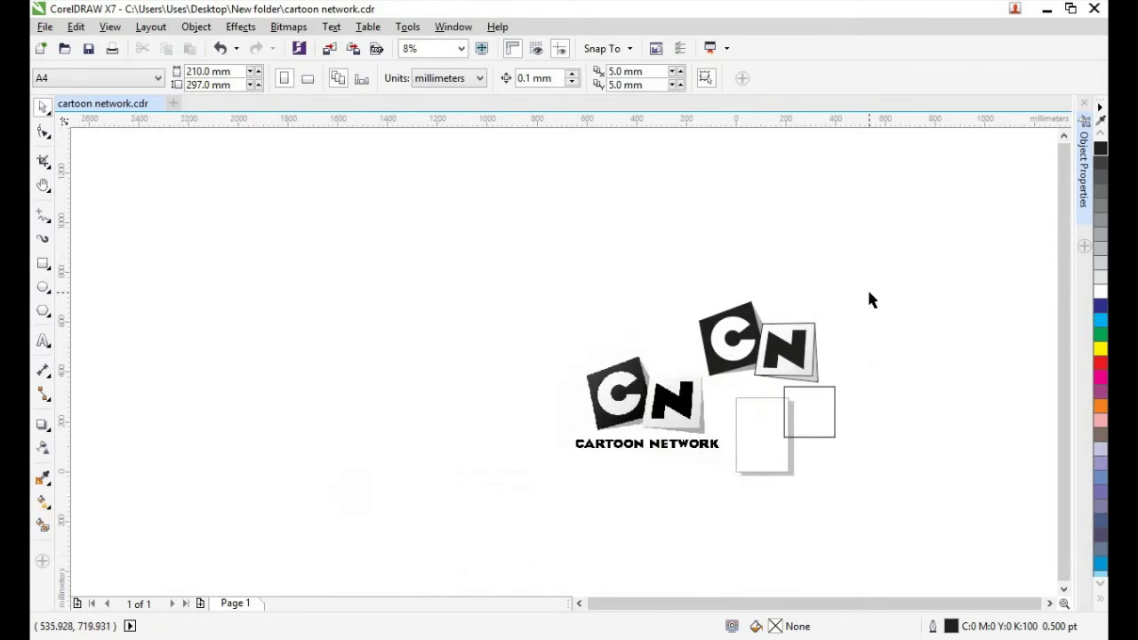
key(h)
drag(868, 292, 729, 248)
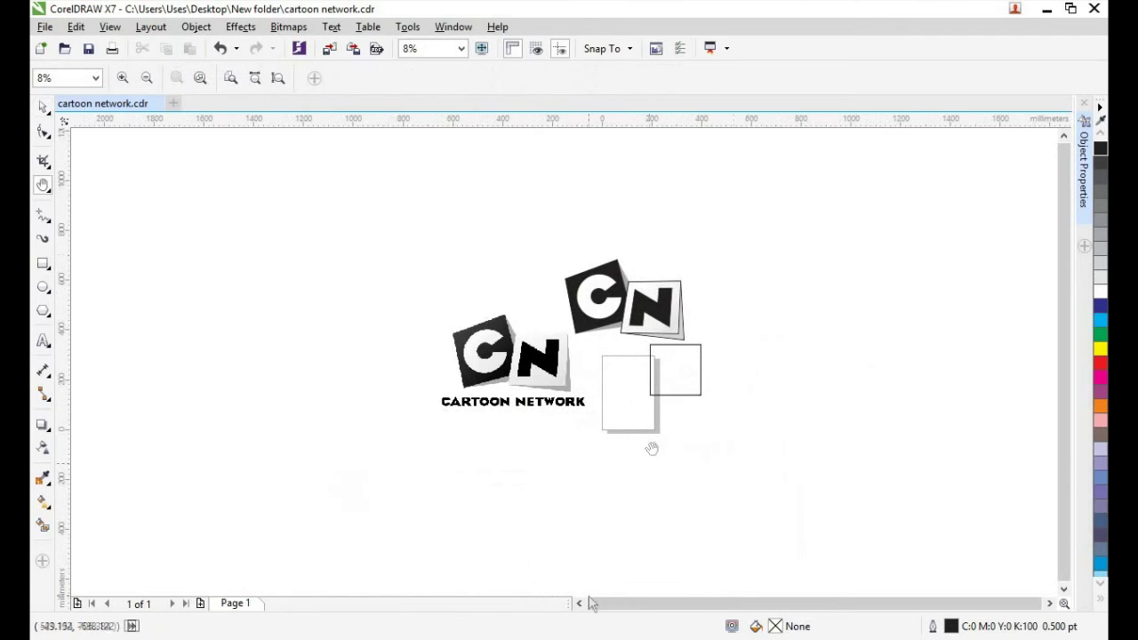
scroll(616, 470, down, 1)
key(F8)
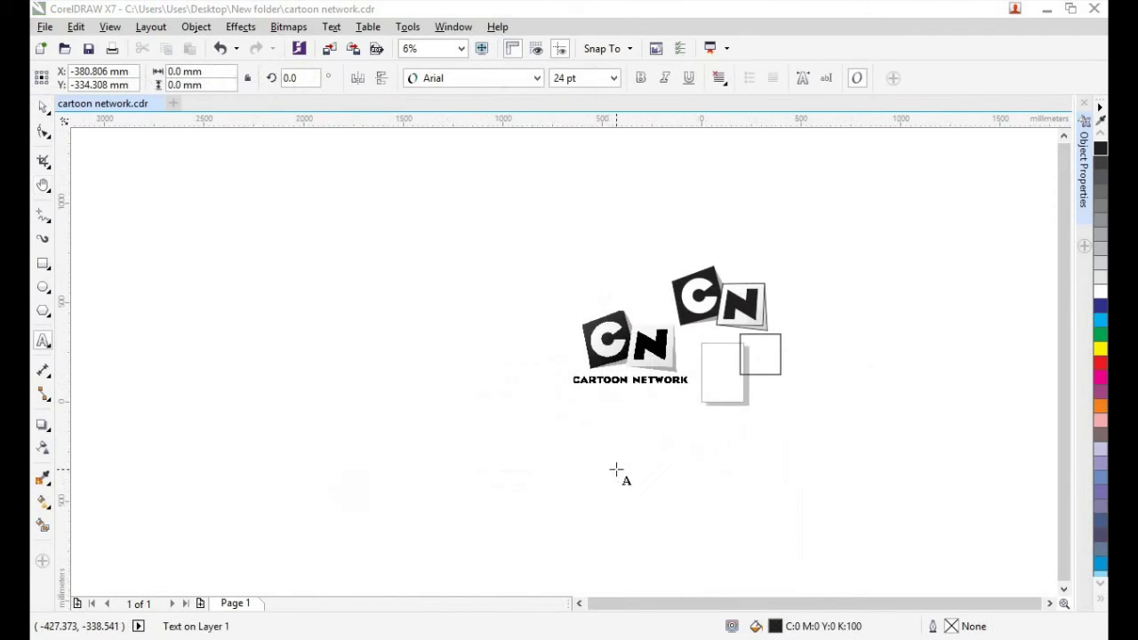
click(43, 107)
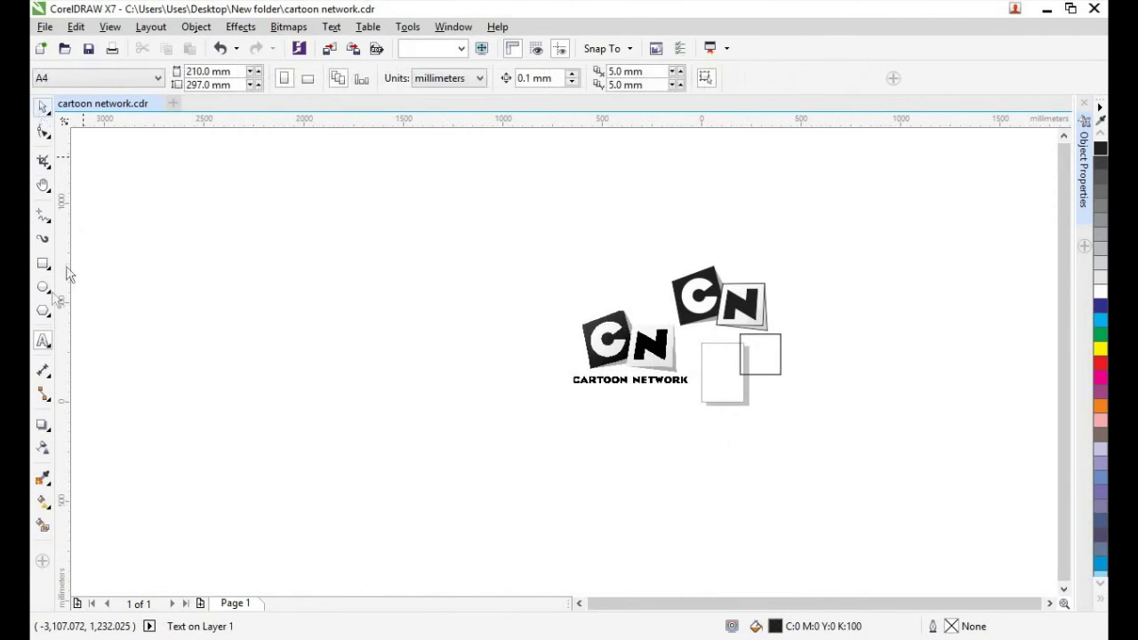
click(43, 342)
drag(183, 401, 340, 490)
text(ca)
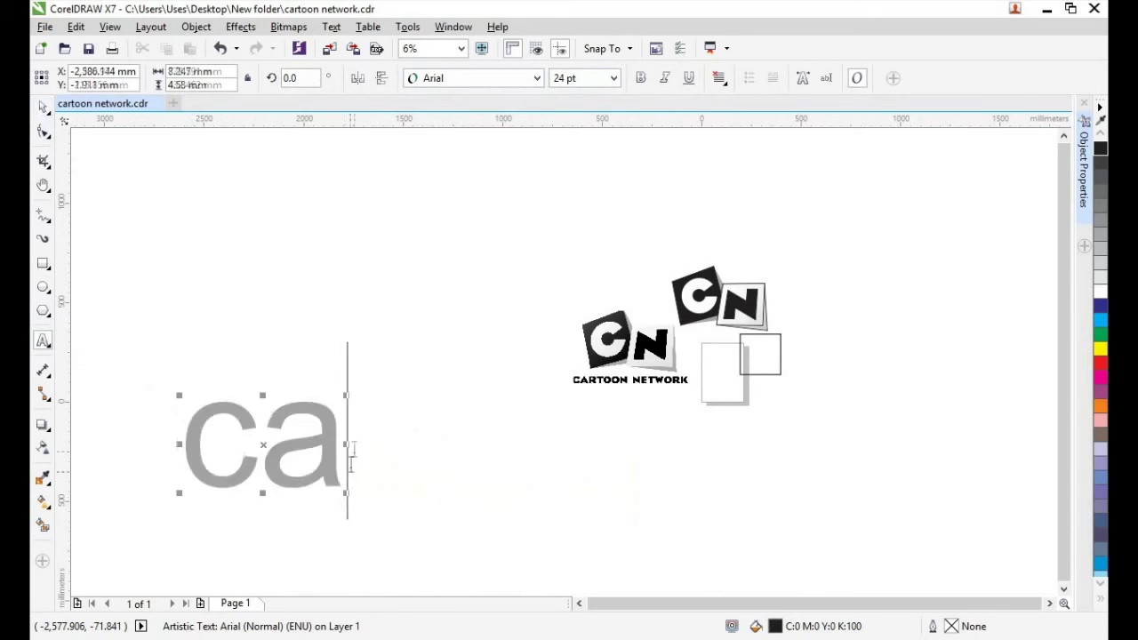
text(r)
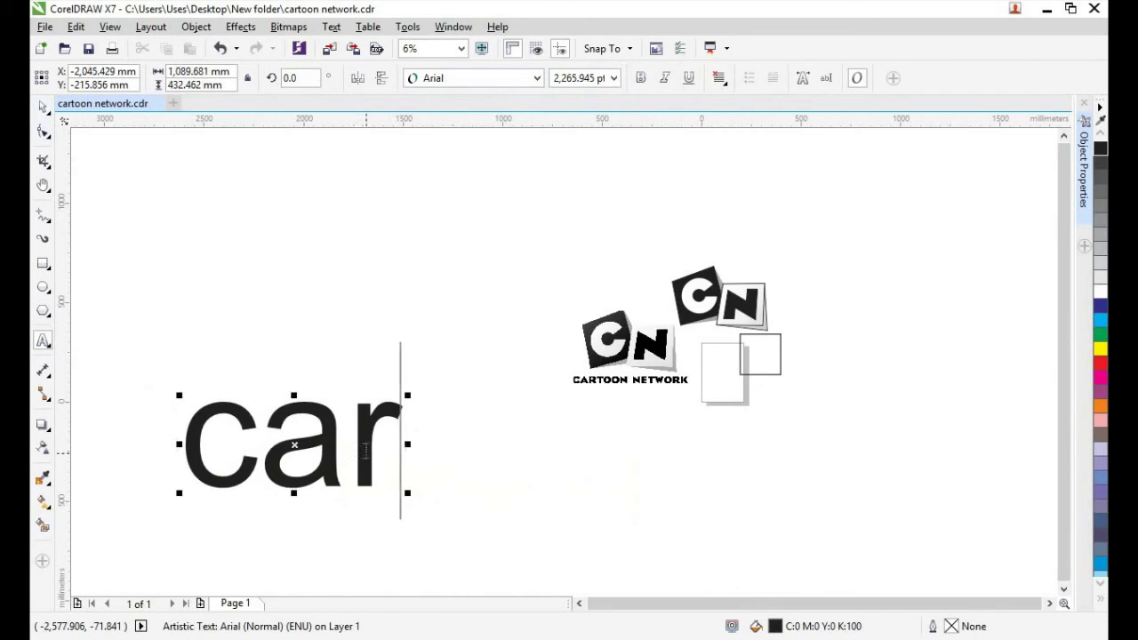
text(toon n)
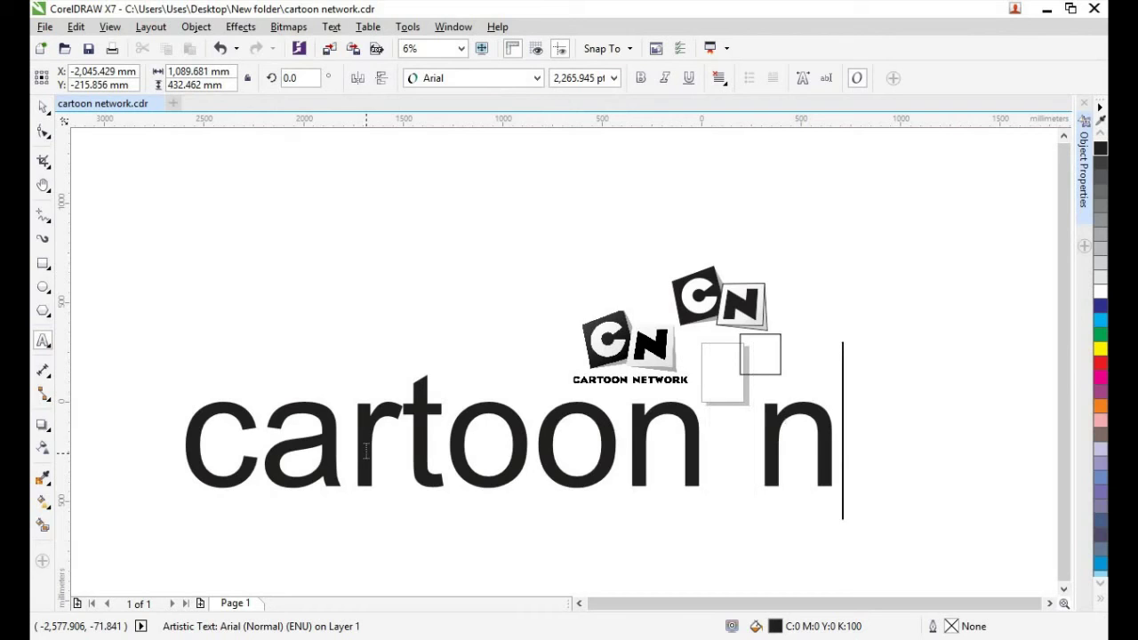
text(etw)
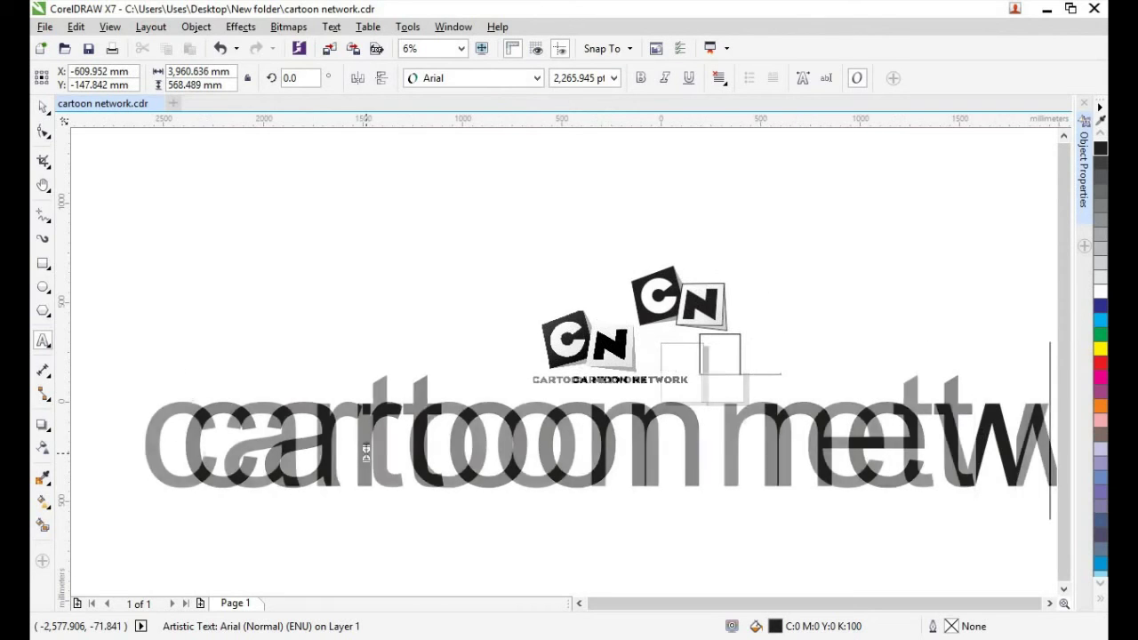
text(ork)
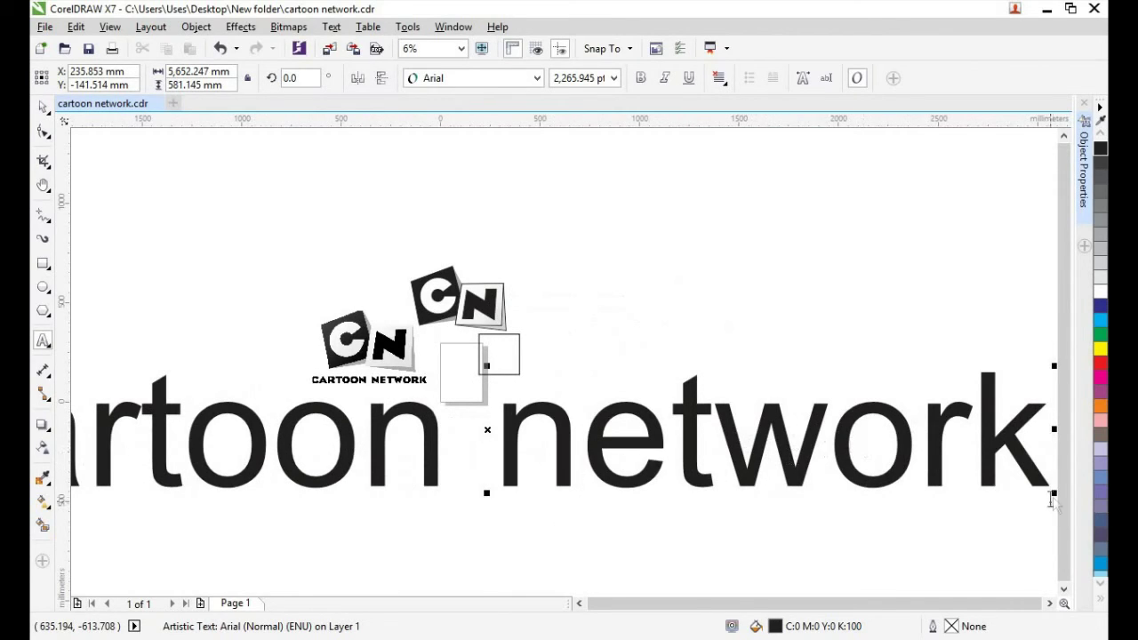
Scale the text down to about 1,593 pt and change its case to UPPERCASE
drag(1053, 493, 720, 521)
scroll(722, 523, down, 2)
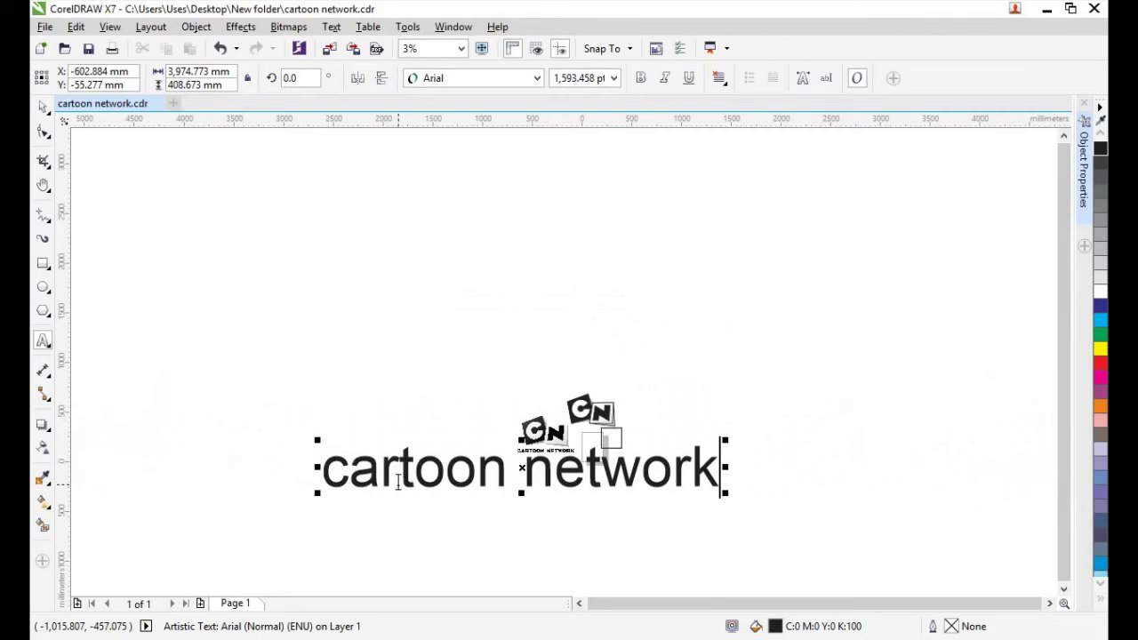
key(ctrl+a)
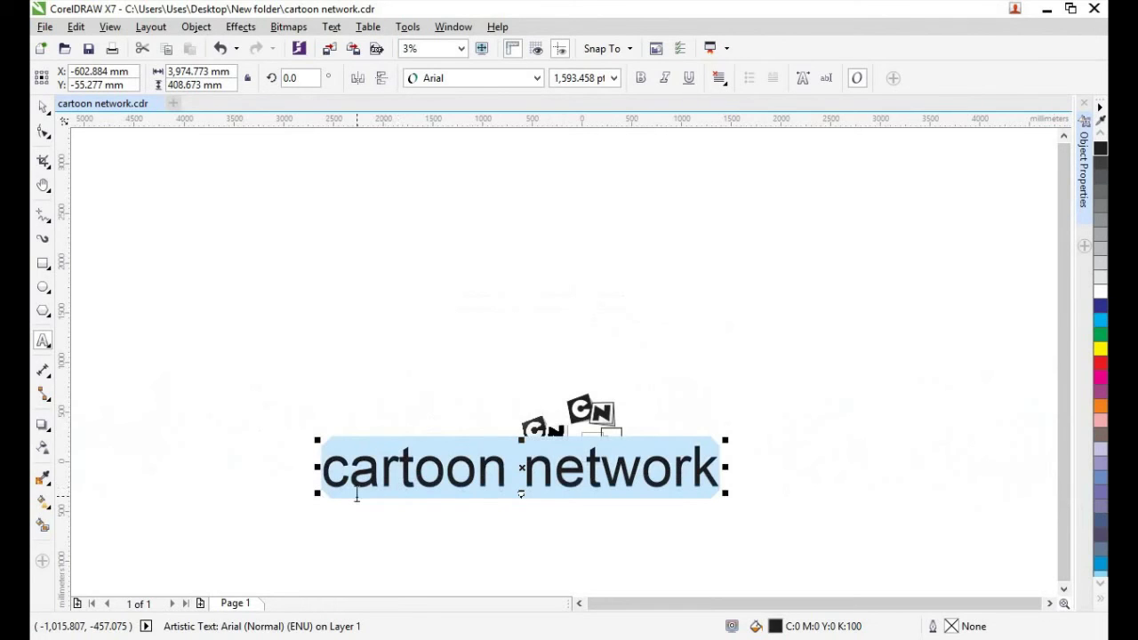
key(shift+F3)
click(478, 316)
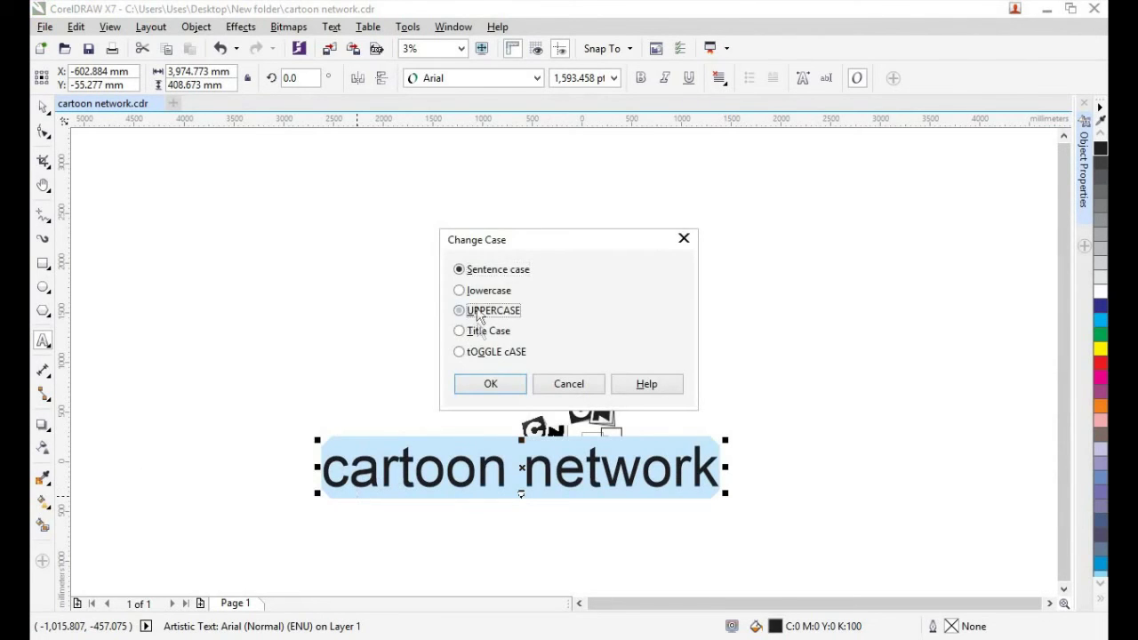
click(491, 384)
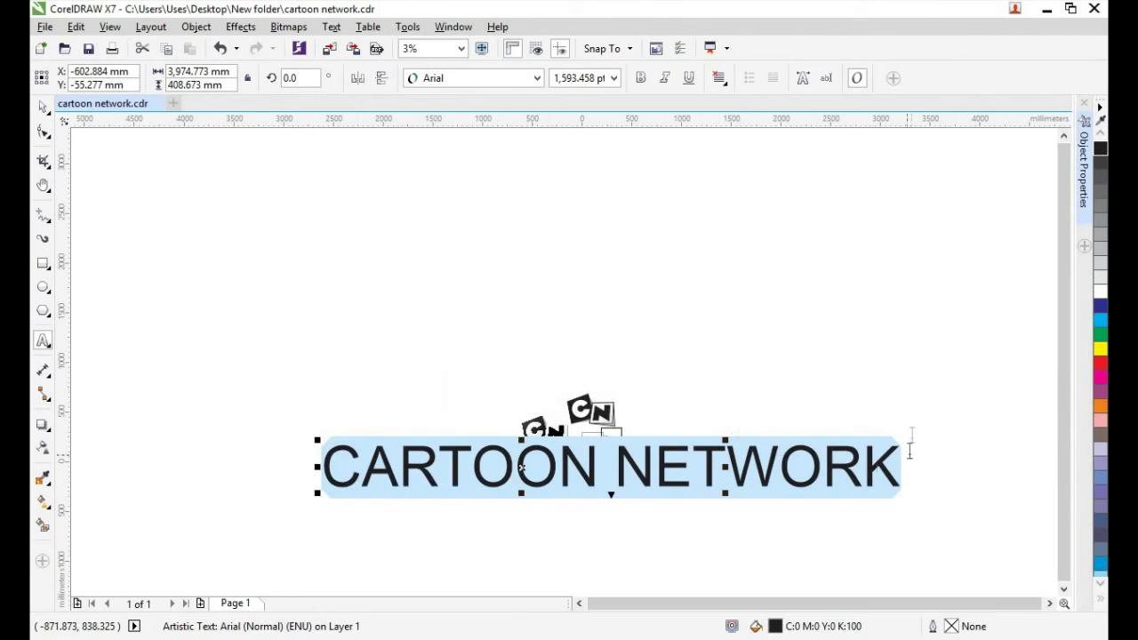
Shrink the CARTOON NETWORK text proportionally to about 1,031 mm wide
click(41, 108)
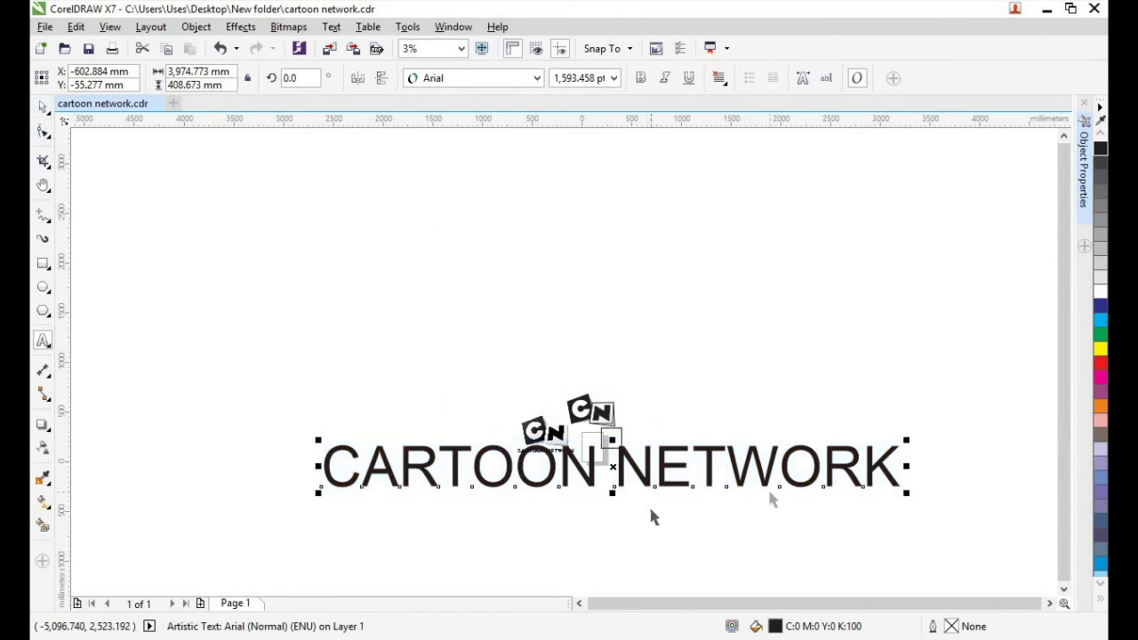
drag(900, 444, 774, 473)
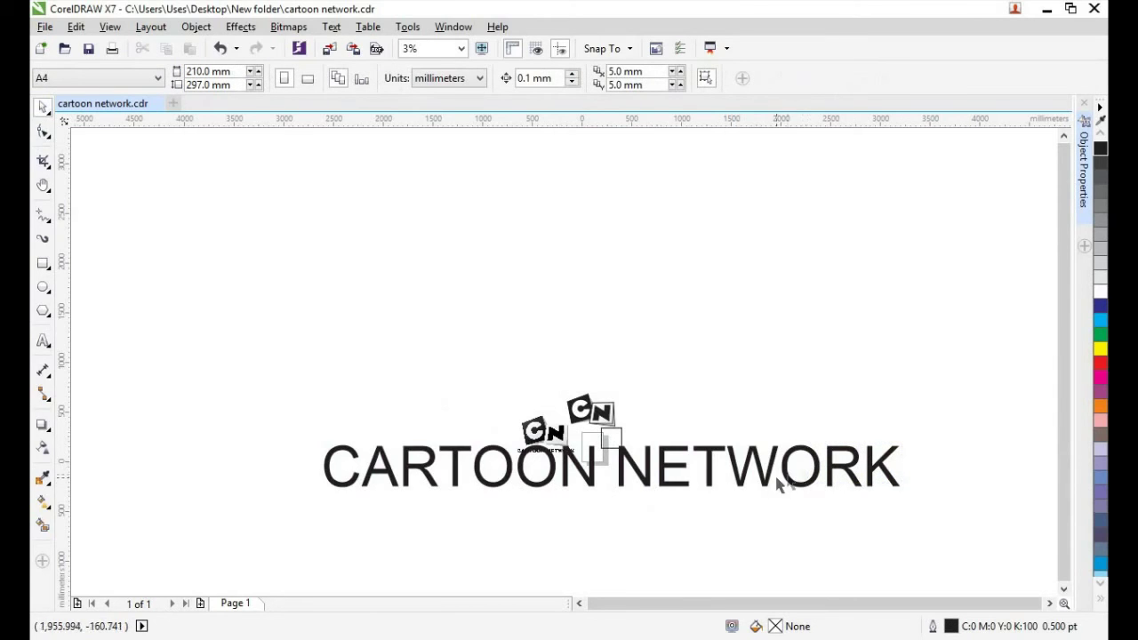
click(779, 469)
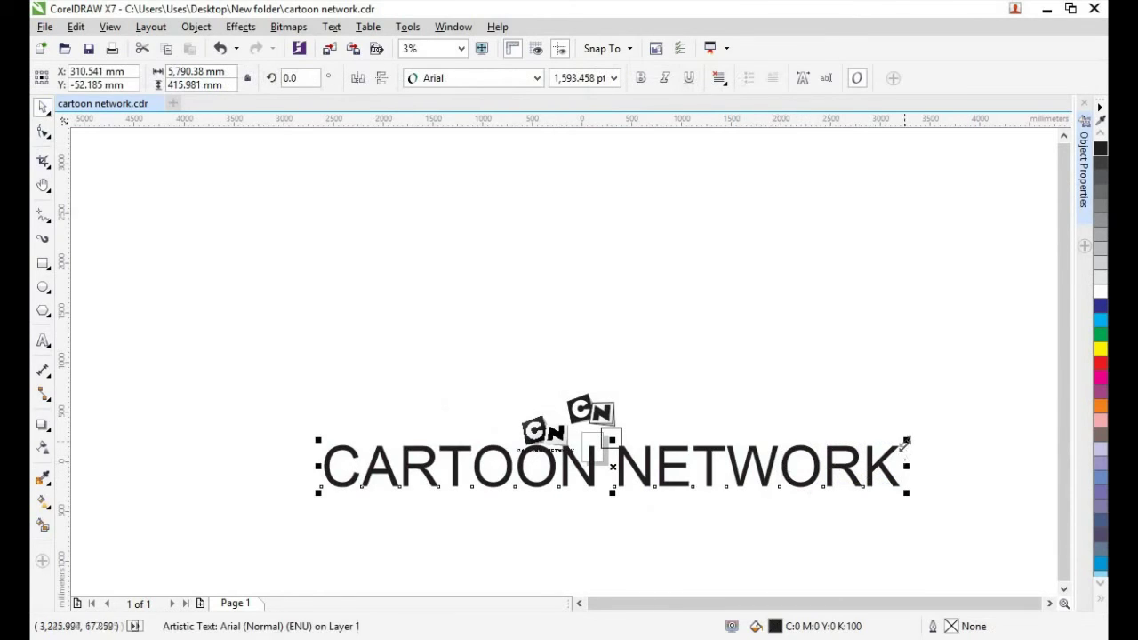
drag(882, 447, 647, 472)
Move the CARTOON NETWORK text to the empty area at the upper right of the traced CN tiles
scroll(647, 477, up, 1)
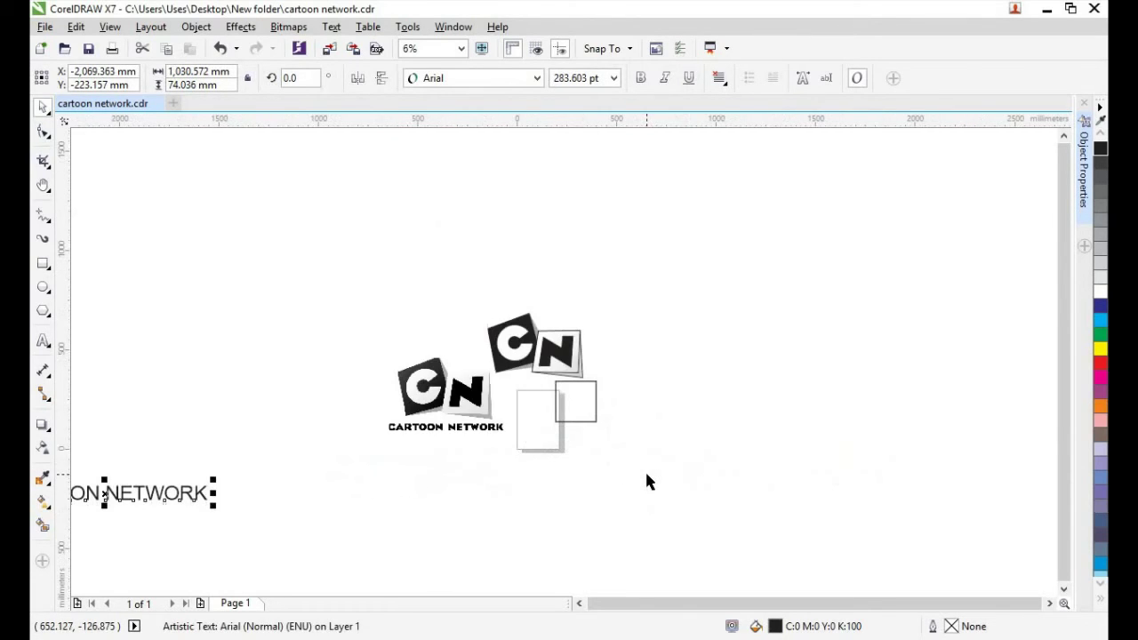
key(h)
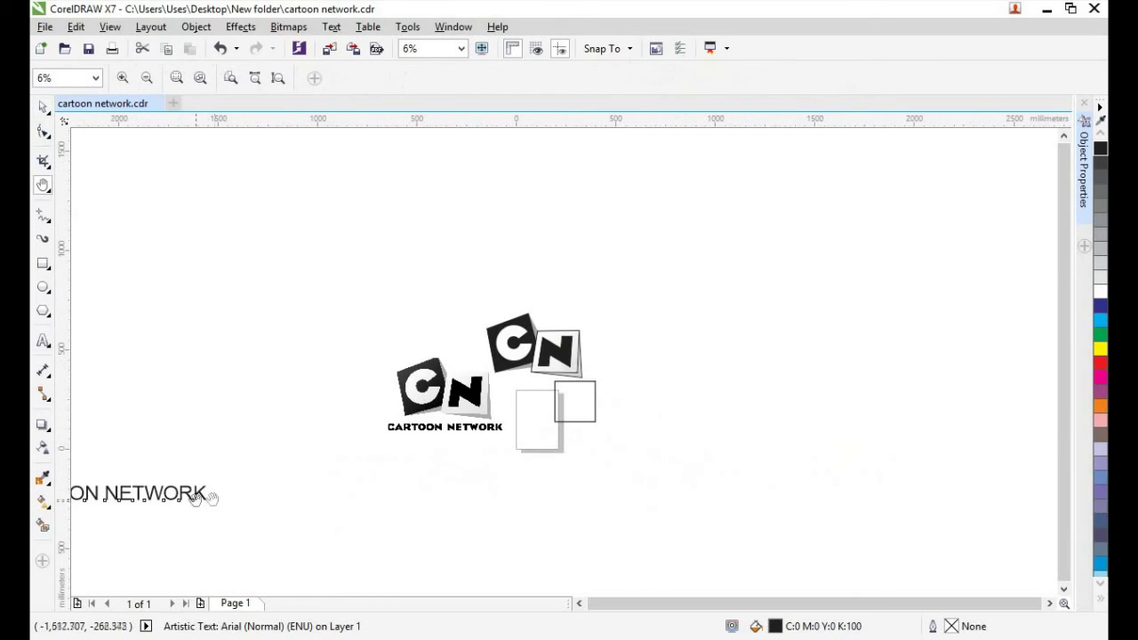
click(42, 107)
drag(101, 491, 678, 301)
key(Escape)
Copy the spare outlined square to the upper left of the traced CN tiles and select the original square
double_click(571, 414)
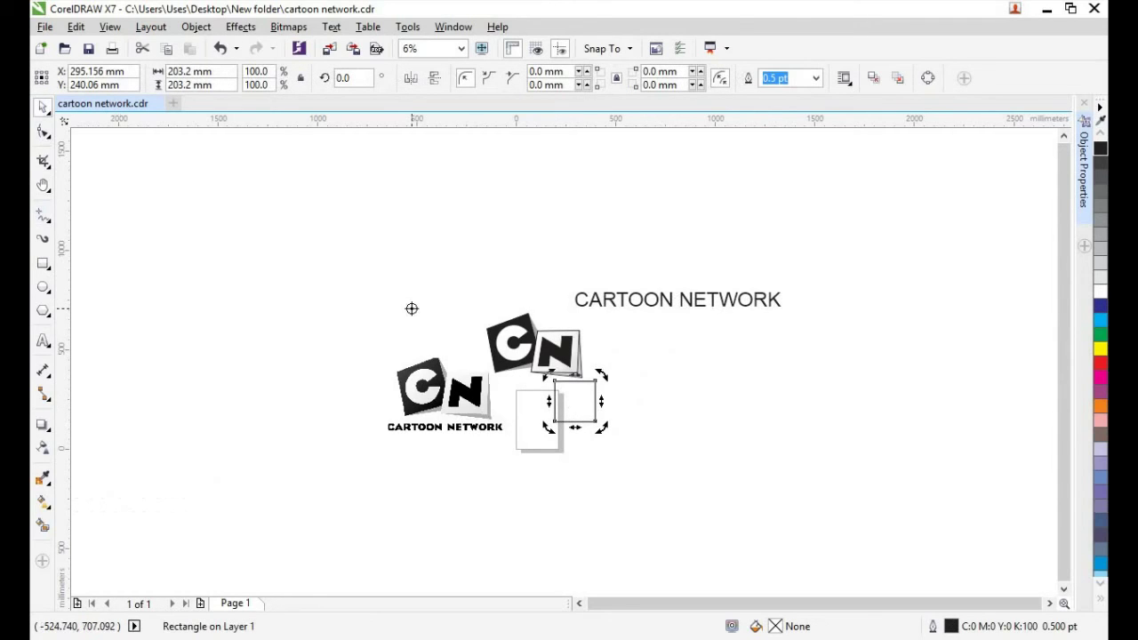
drag(575, 406, 410, 270)
click(646, 390)
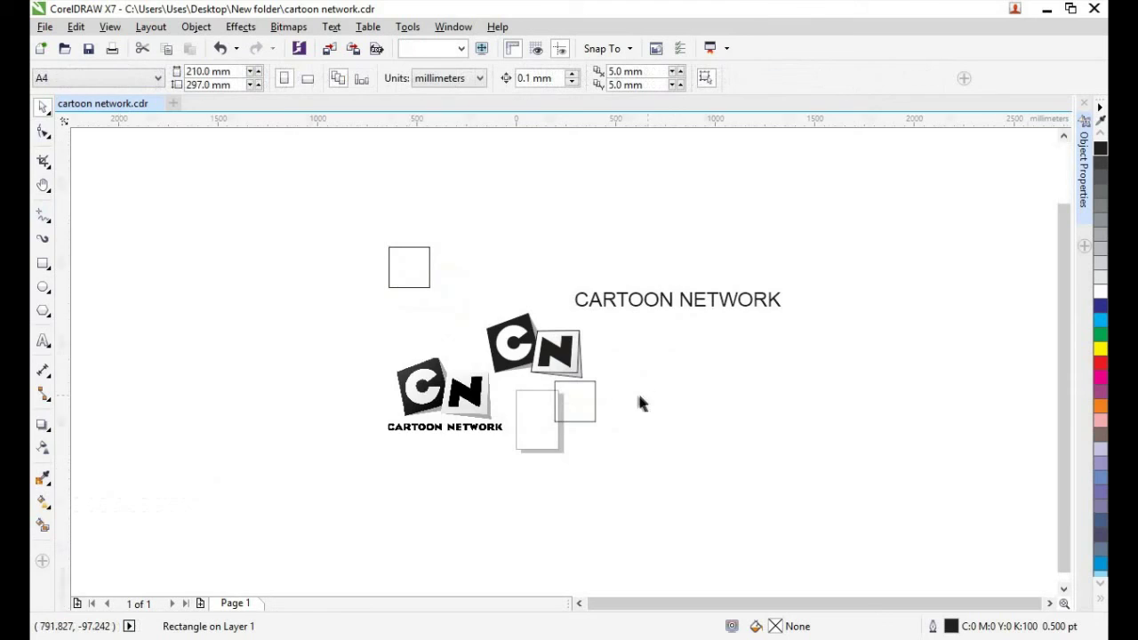
scroll(641, 393, up, 1)
click(526, 389)
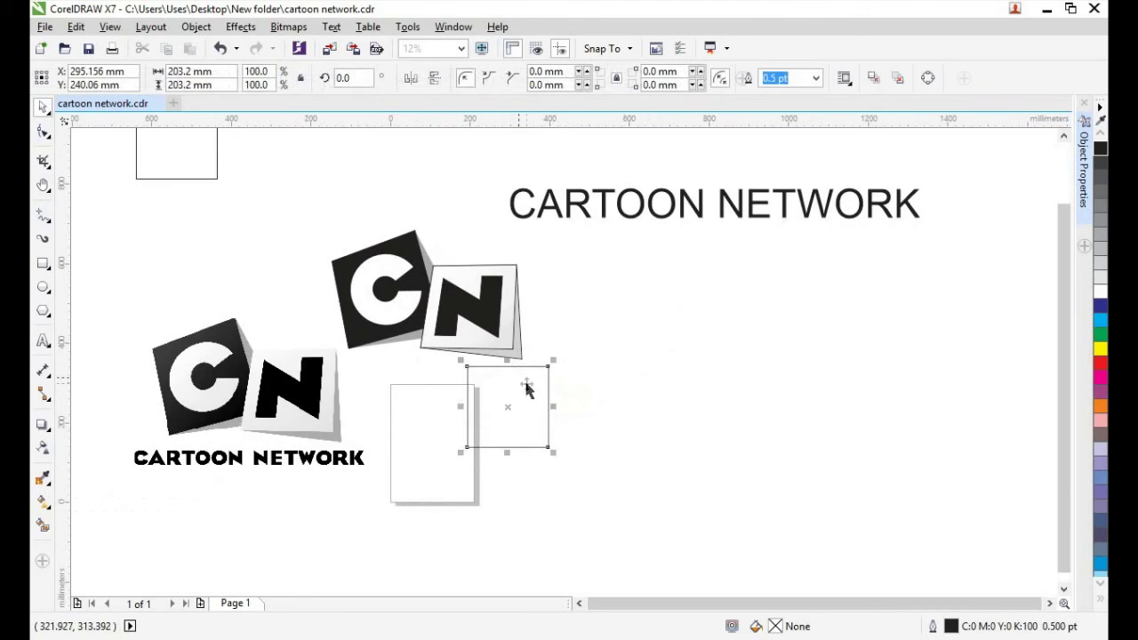
Delete the outlined square overlapping the page, then ungroup the N tile and remove the outlines from its face and shadow
key(Delete)
click(463, 340)
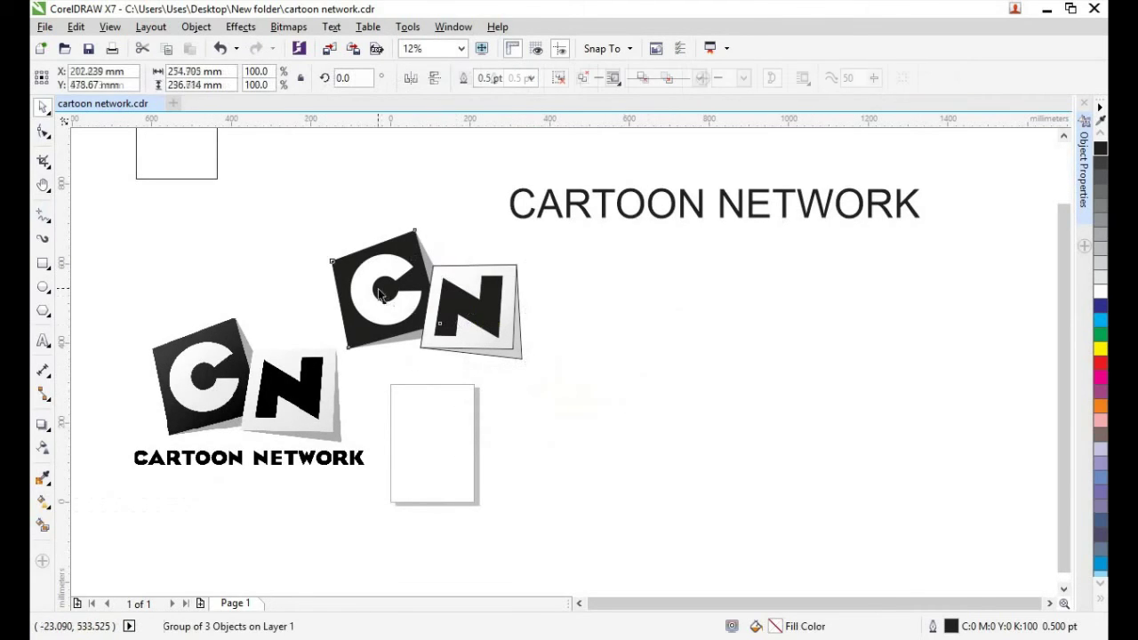
ctrl+click(486, 348)
click(486, 349)
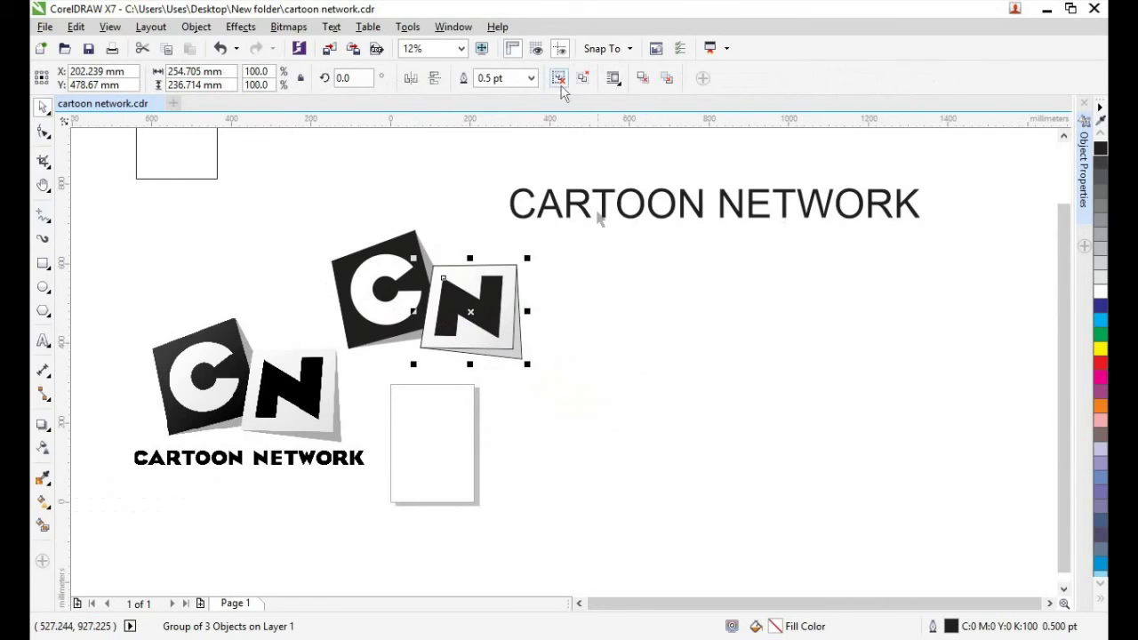
click(533, 351)
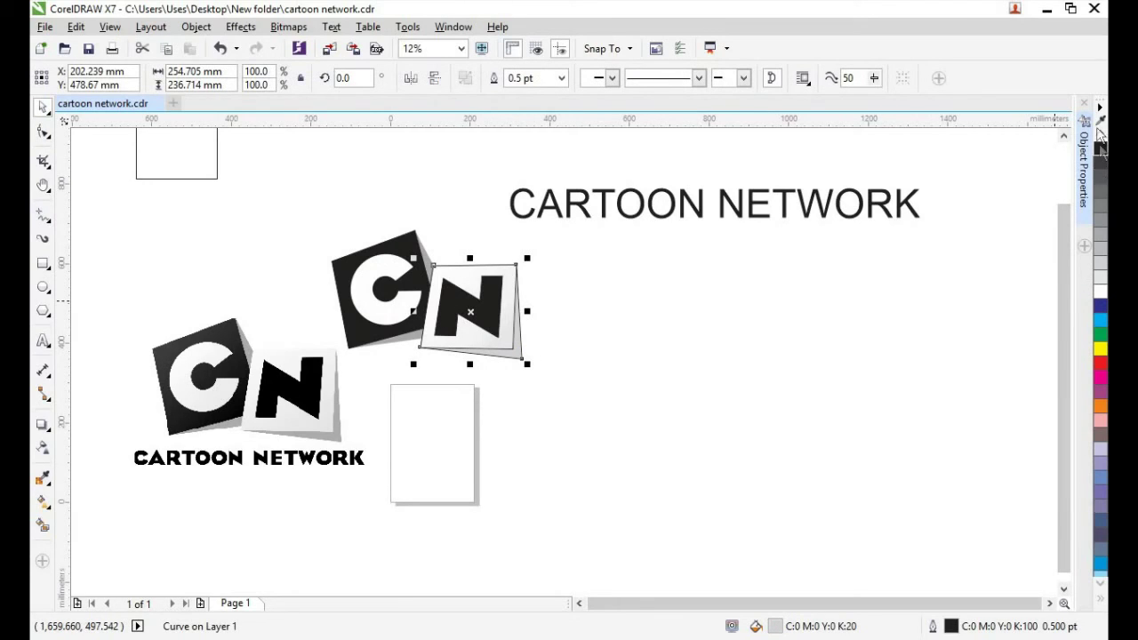
click(1098, 135)
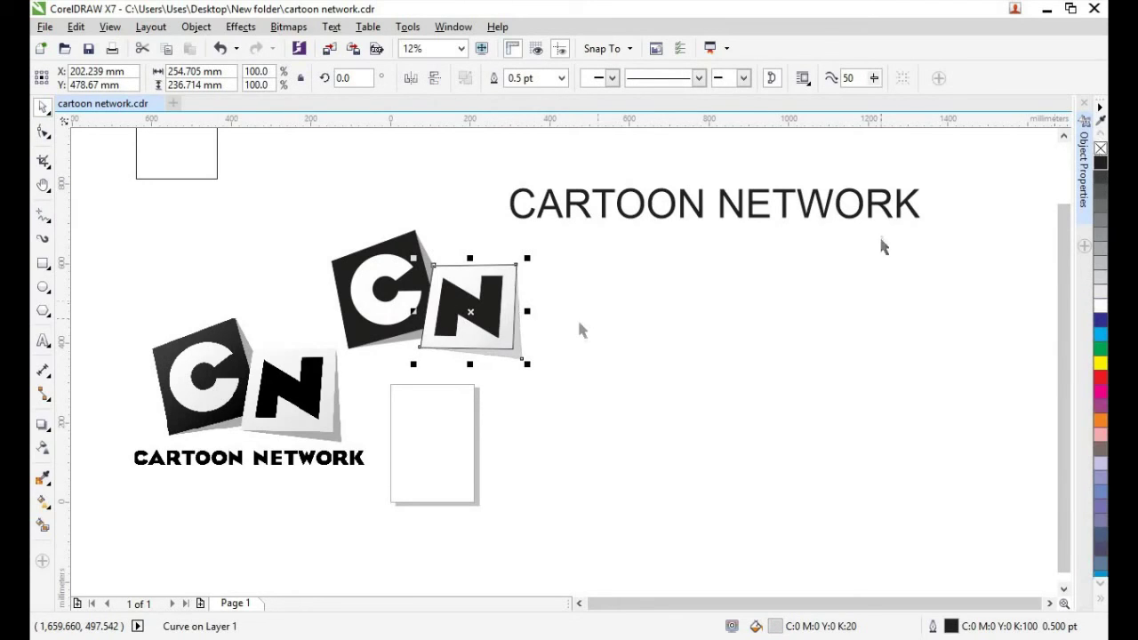
key(Tab)
key(Tab)
key(Tab)
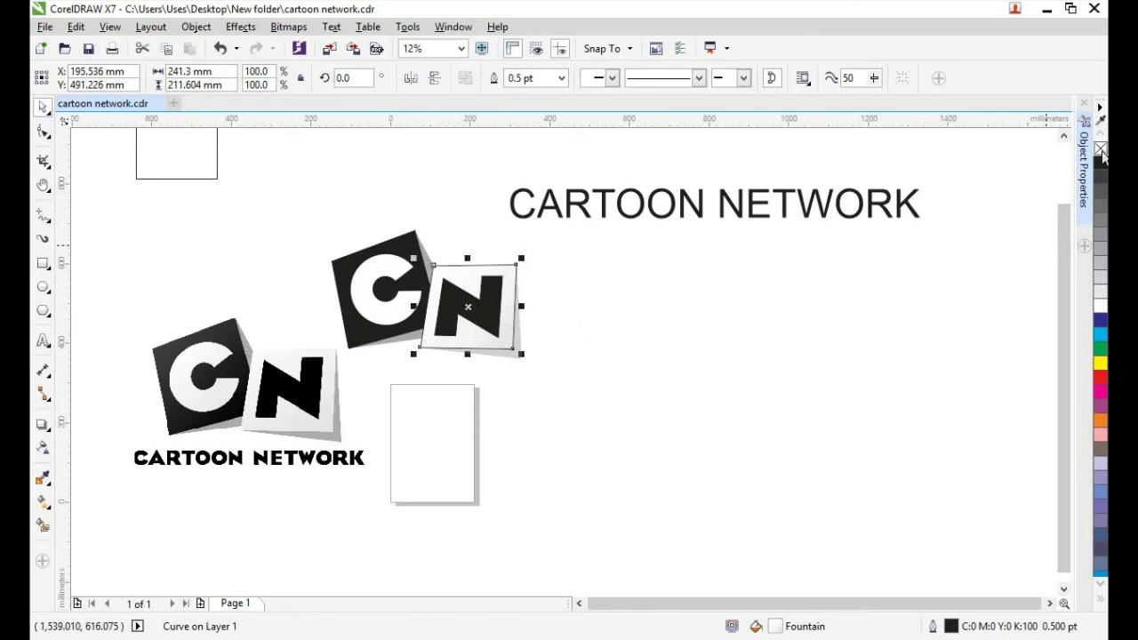
click(681, 364)
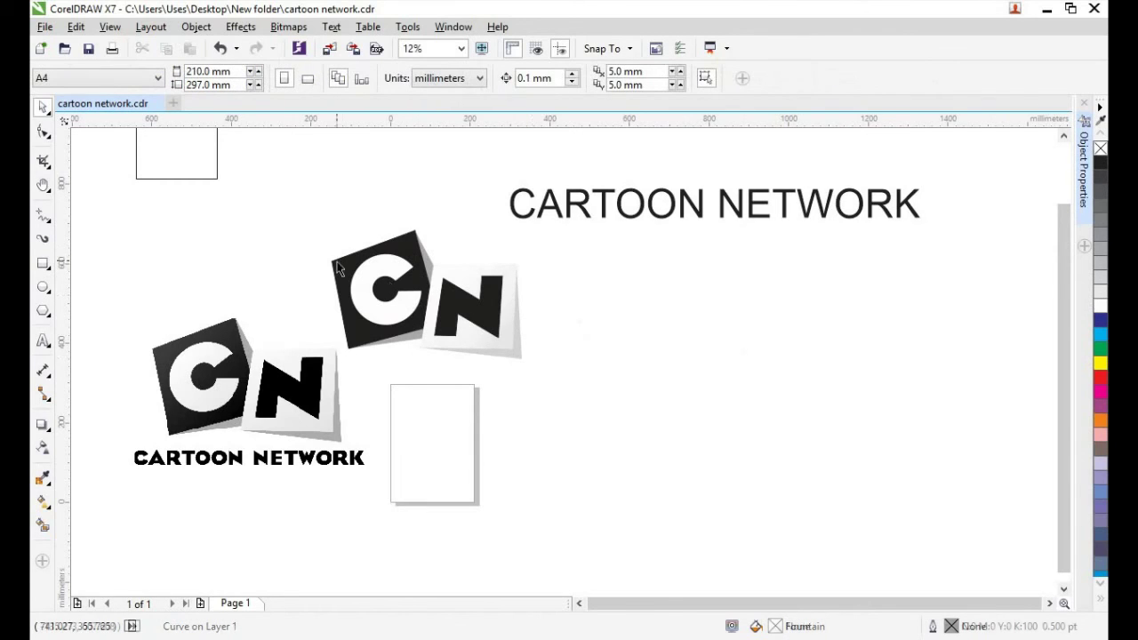
Group all pieces of the traced CN tiles and move the group beneath the CARTOON NETWORK text
drag(353, 274, 546, 383)
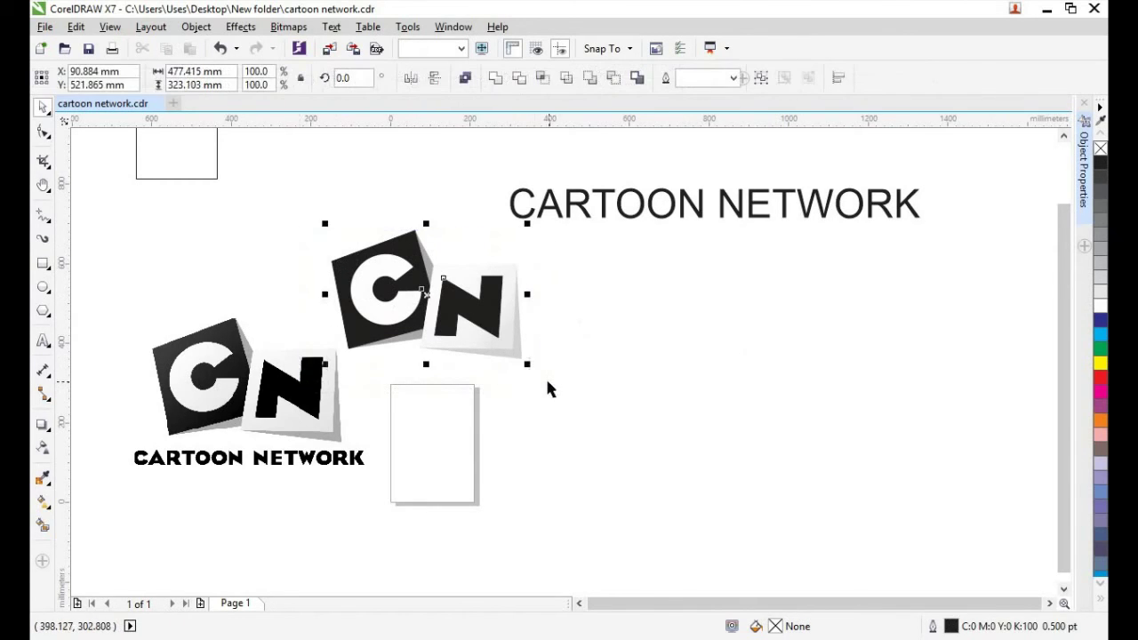
key(ctrl+g)
drag(445, 289, 628, 345)
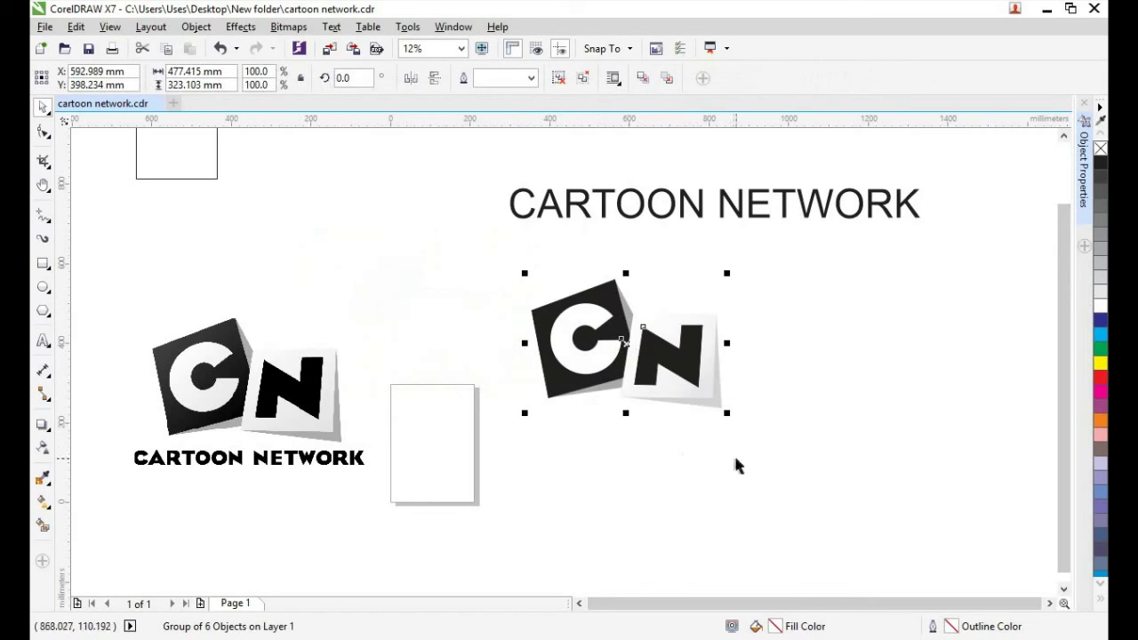
drag(624, 345, 697, 331)
click(602, 428)
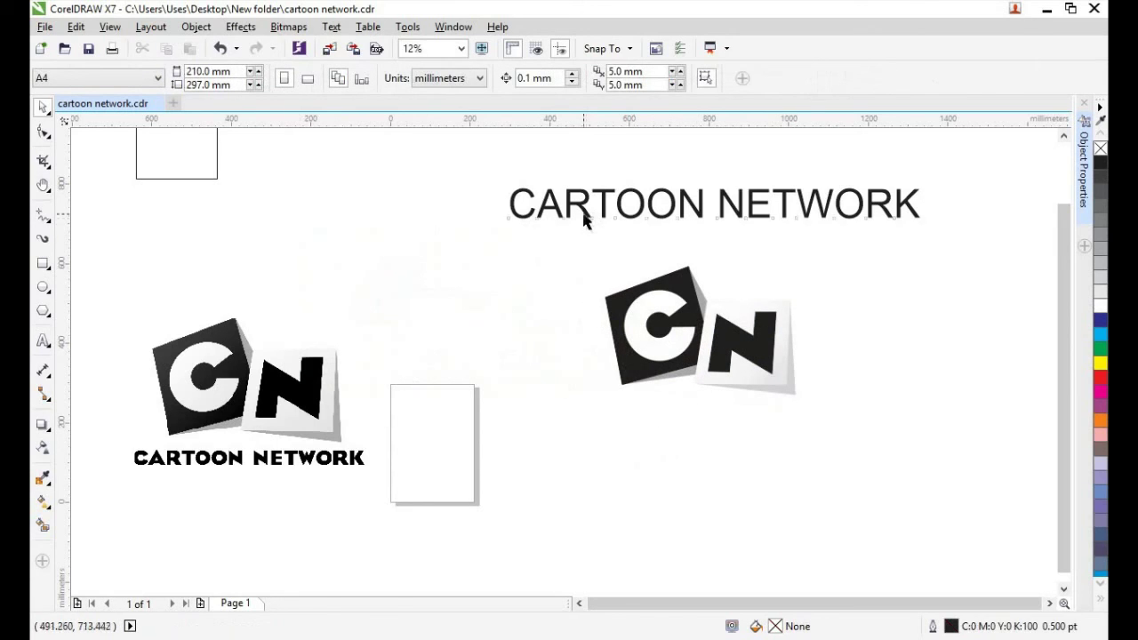
Move the CARTOON NETWORK text below the CN tiles and make it bold, scaled down to about 858 mm wide
click(584, 218)
drag(717, 211, 709, 419)
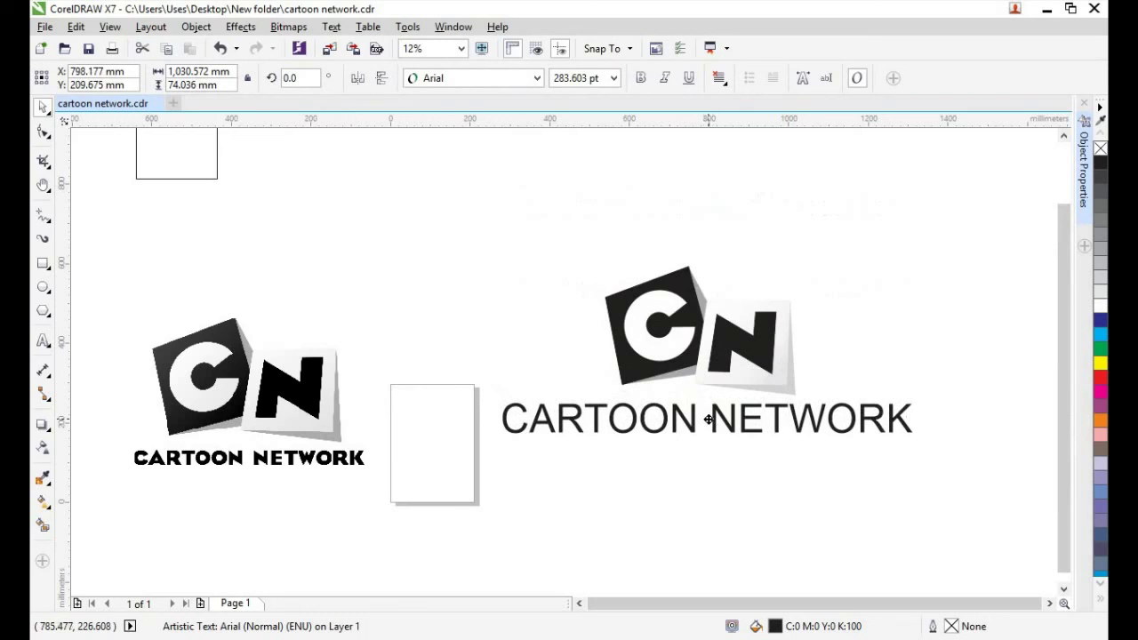
click(640, 78)
drag(494, 394, 569, 385)
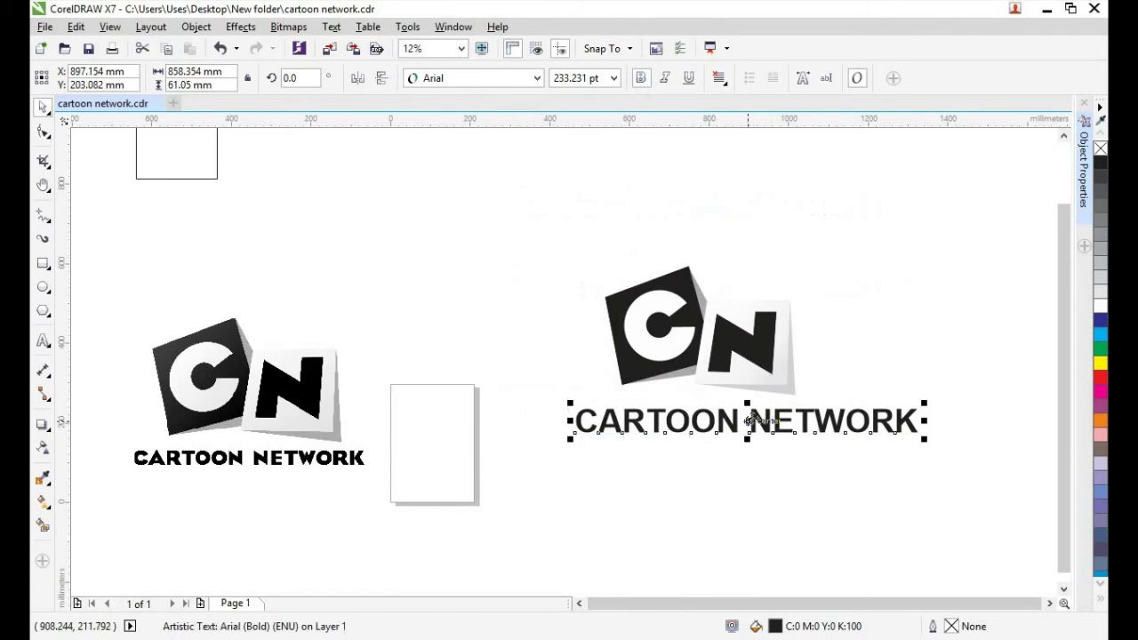
drag(749, 419, 718, 422)
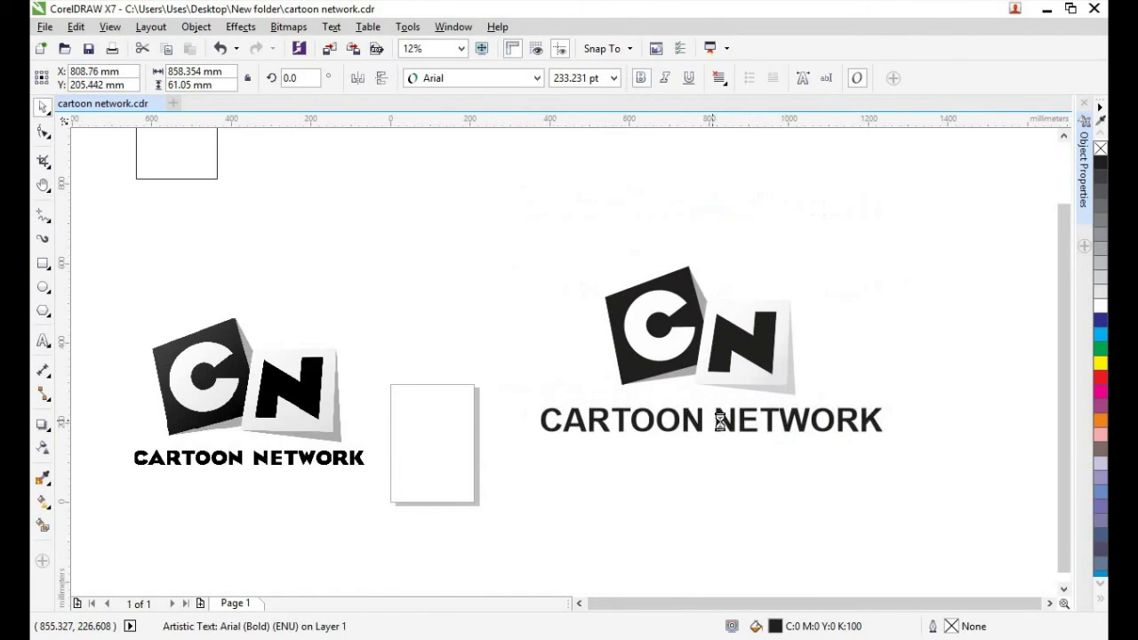
Narrow the CARTOON NETWORK text to about 704 mm wide at the same height and centre it closely under the tiles
drag(901, 420, 838, 428)
drag(681, 429, 706, 420)
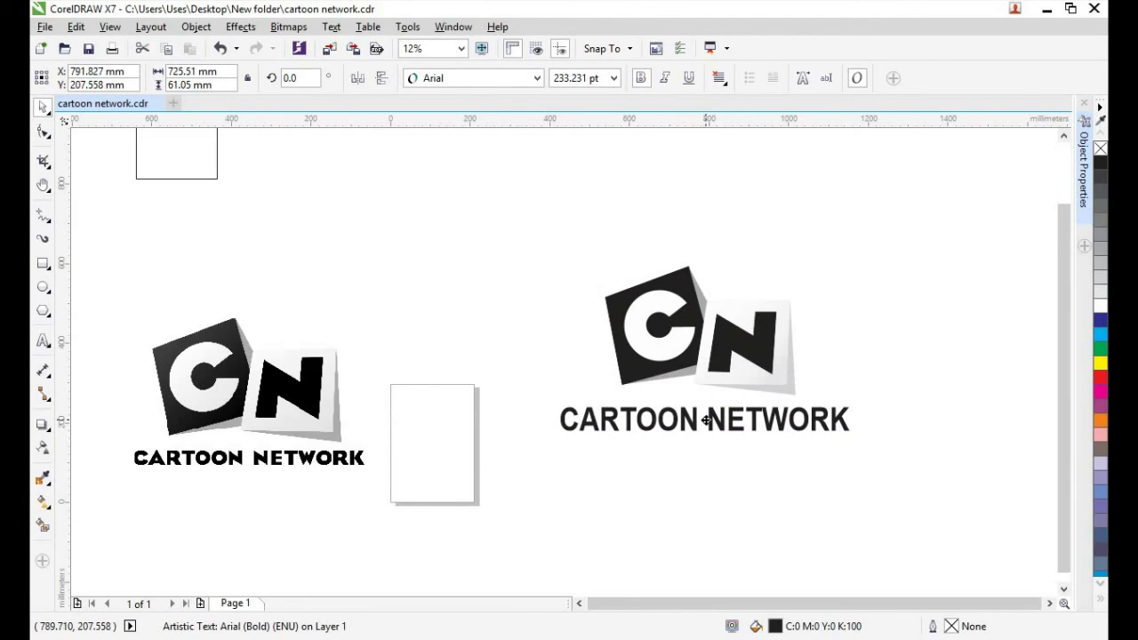
drag(552, 418, 587, 430)
drag(710, 420, 704, 416)
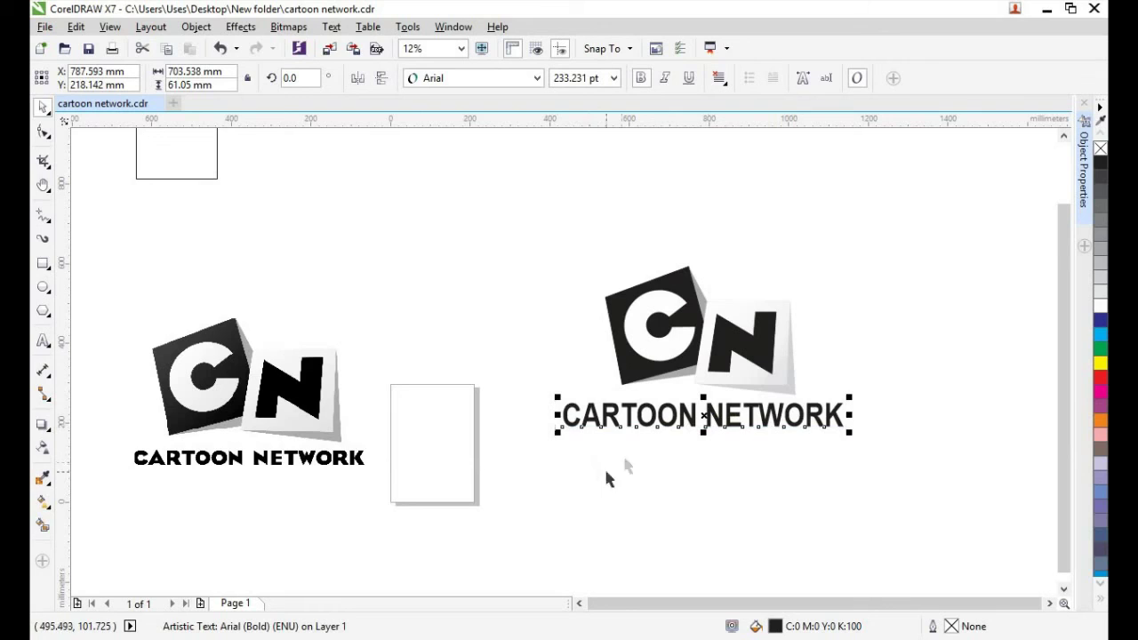
Group the CN tiles with the CARTOON NETWORK text and move the group closer to the page's right side
click(43, 108)
drag(519, 204, 933, 512)
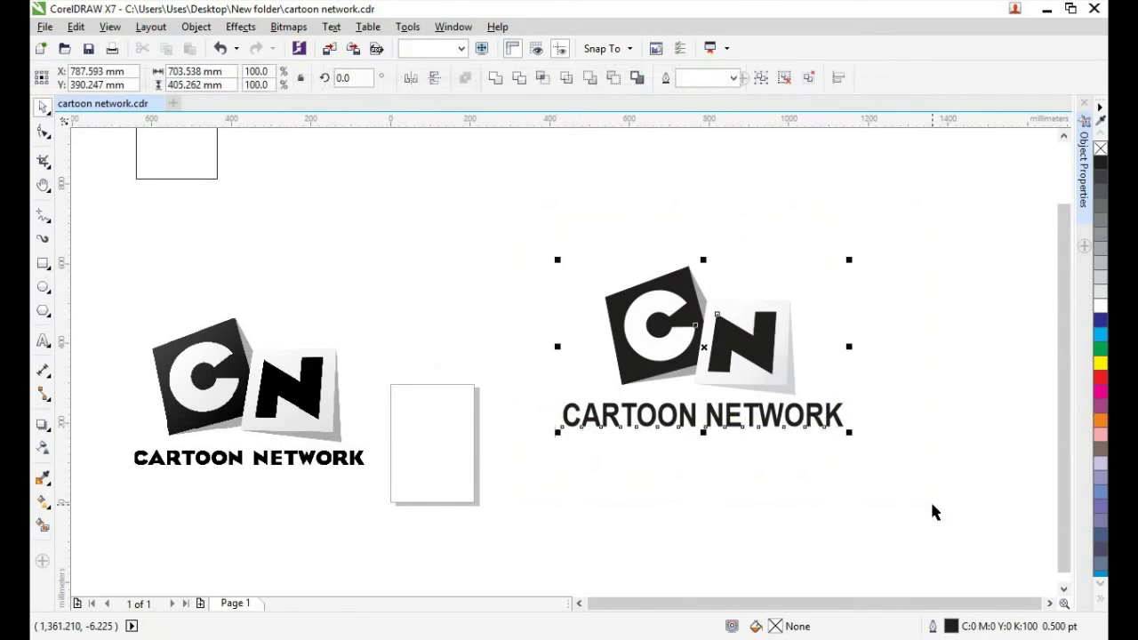
key(ctrl+g)
click(384, 321)
click(702, 342)
drag(632, 357, 554, 332)
click(560, 464)
click(614, 409)
drag(614, 409, 616, 432)
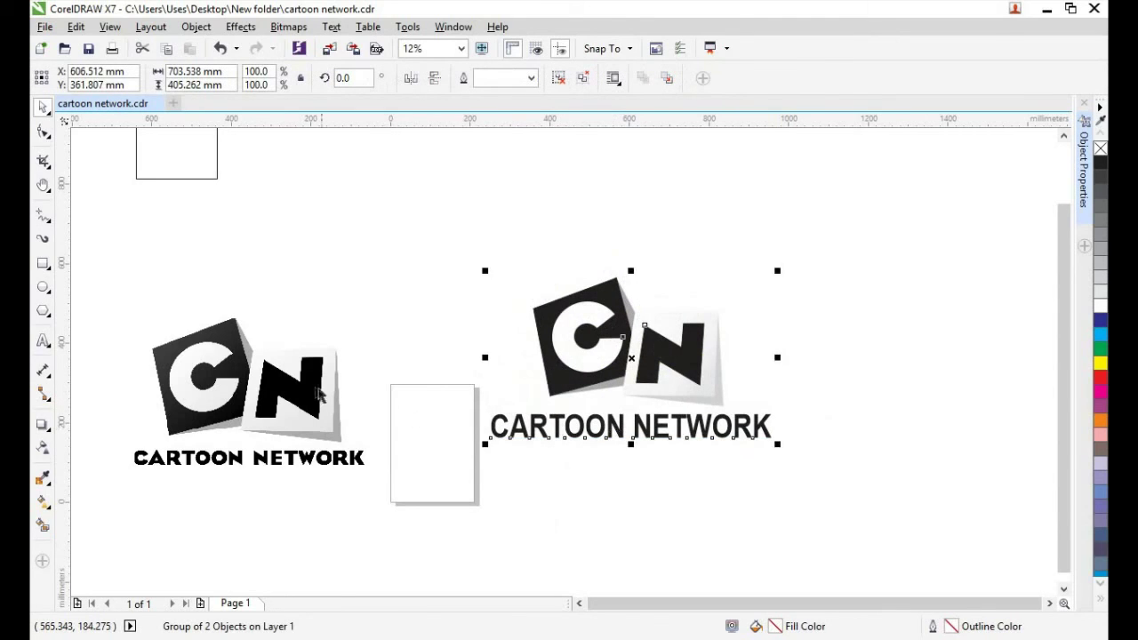
Delete the reference logo image and the leftover outlined square, and move the grouped logo onto the page
click(348, 413)
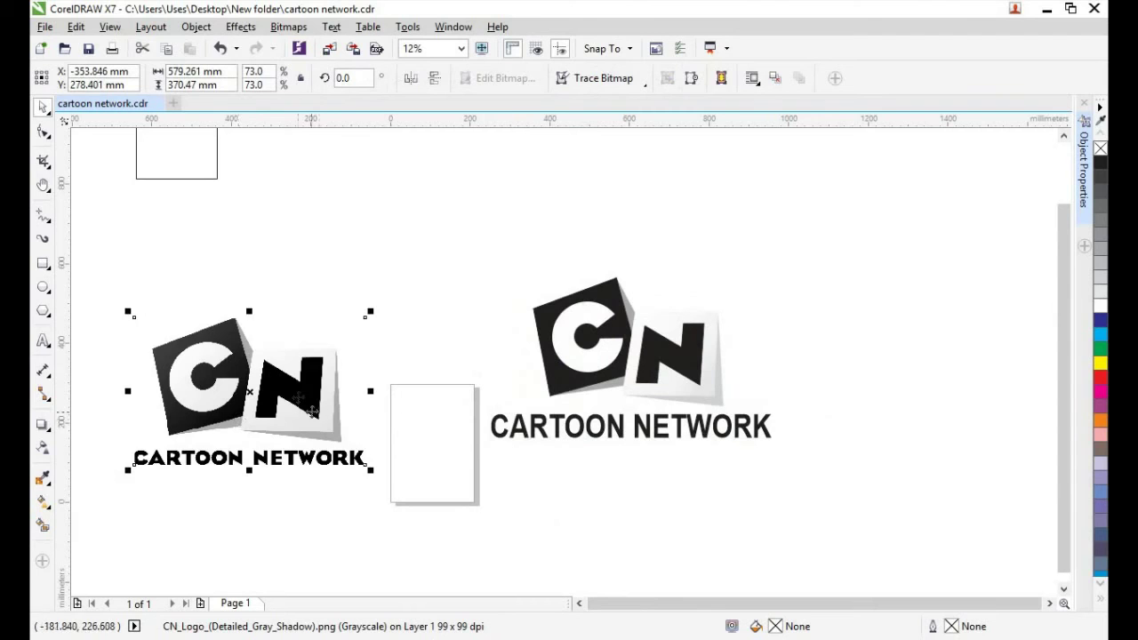
key(Delete)
click(186, 171)
key(Delete)
drag(633, 374, 428, 444)
scroll(437, 445, up, 2)
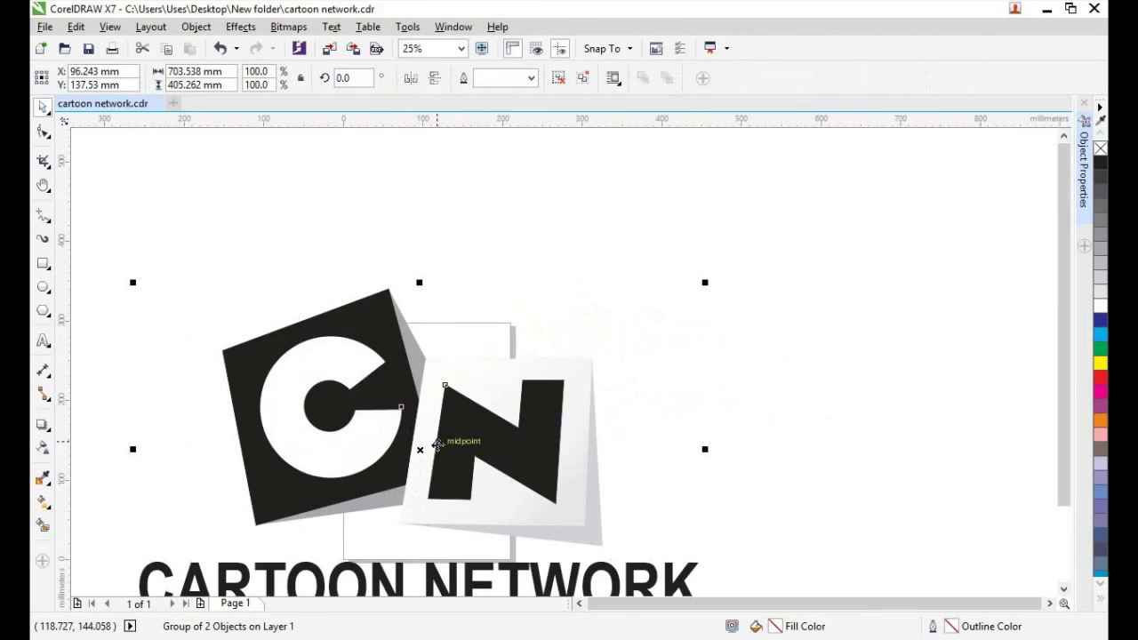
Change the A4 page orientation to landscape in the page setup
click(76, 27)
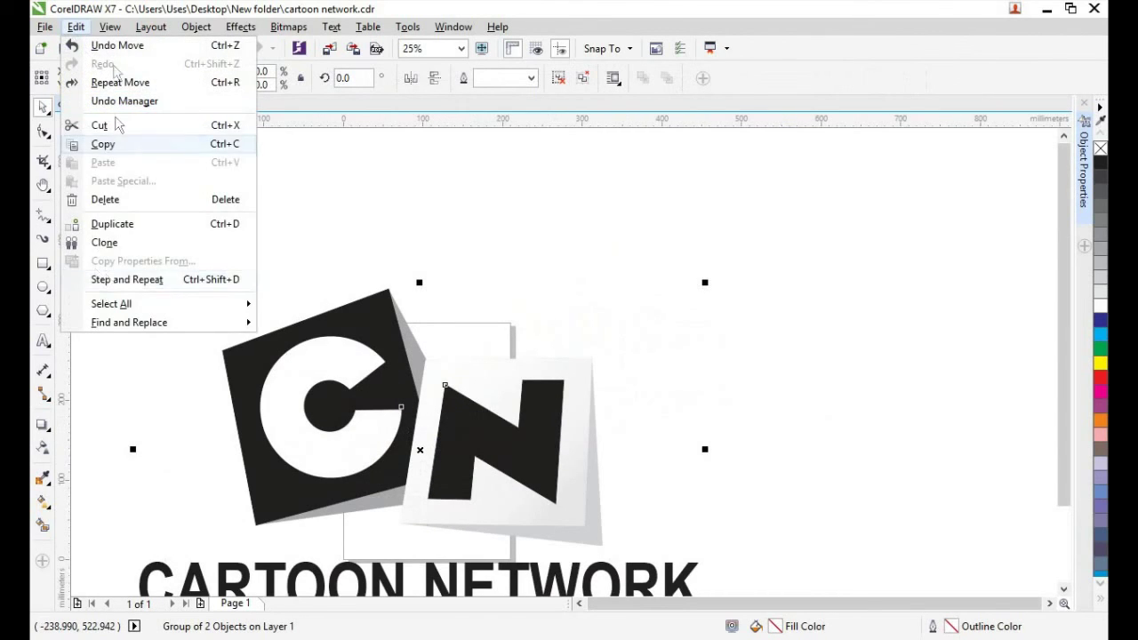
key(Escape)
click(111, 27)
key(Escape)
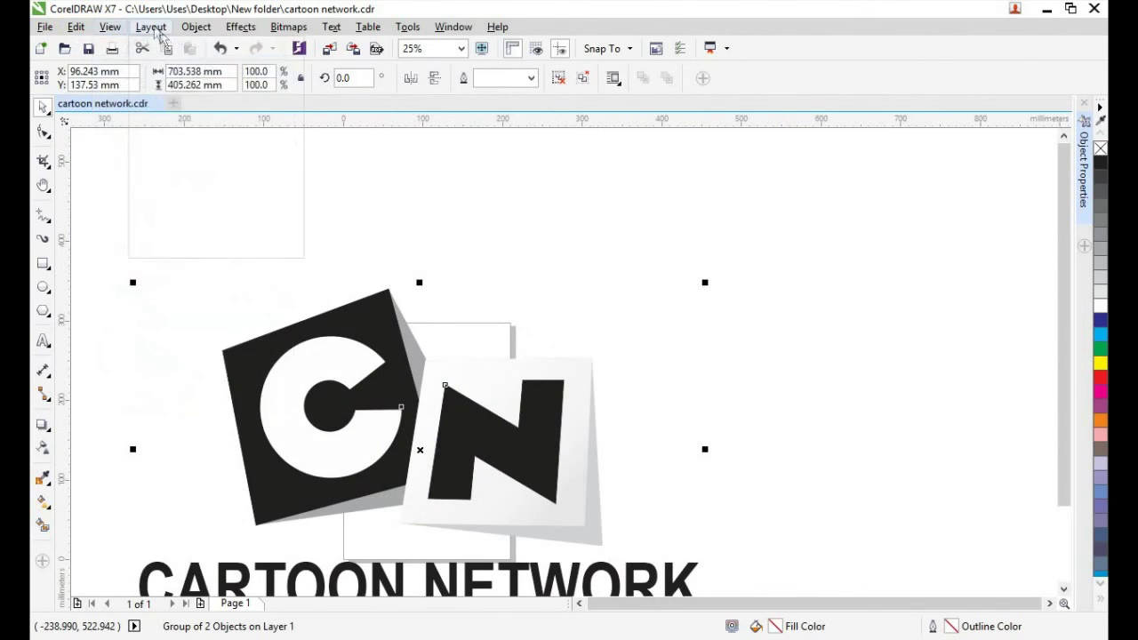
click(157, 28)
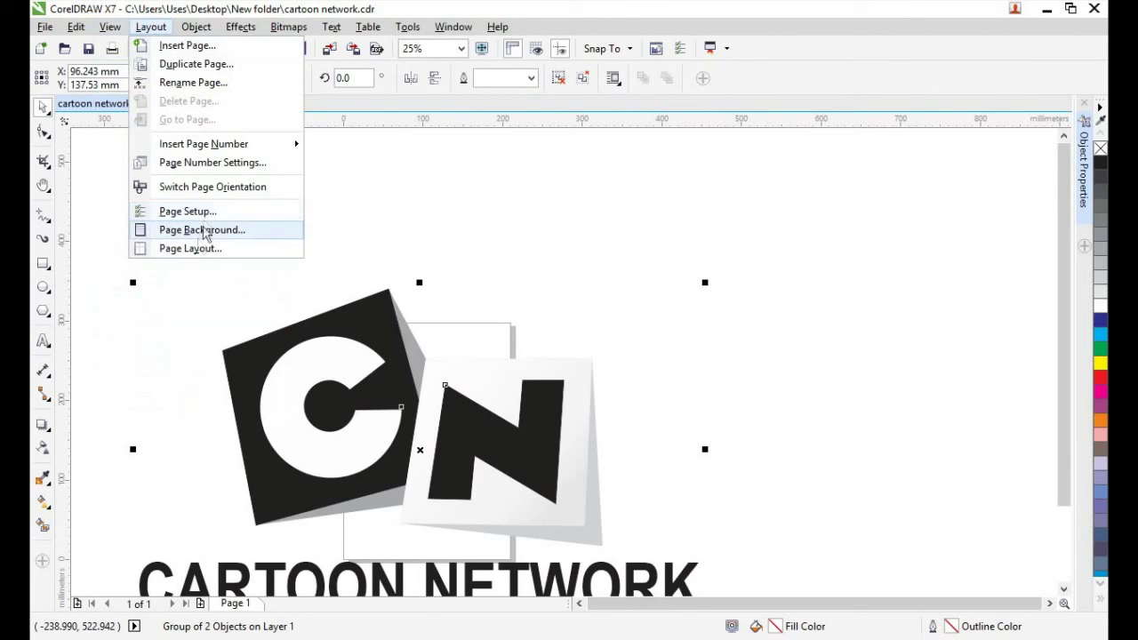
key(Escape)
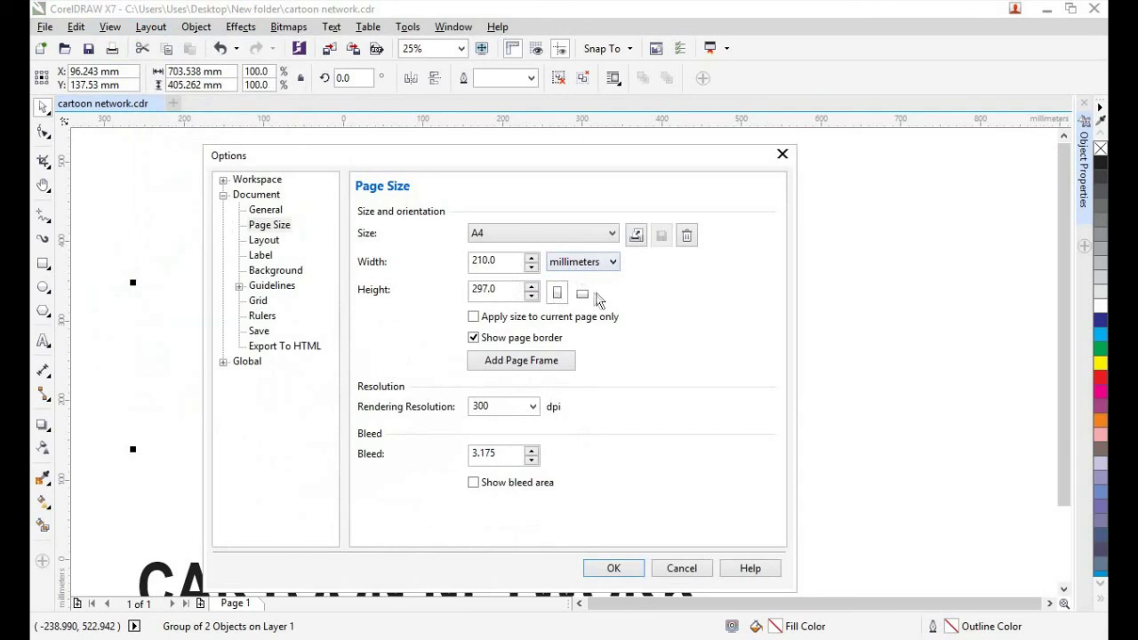
click(582, 295)
click(614, 568)
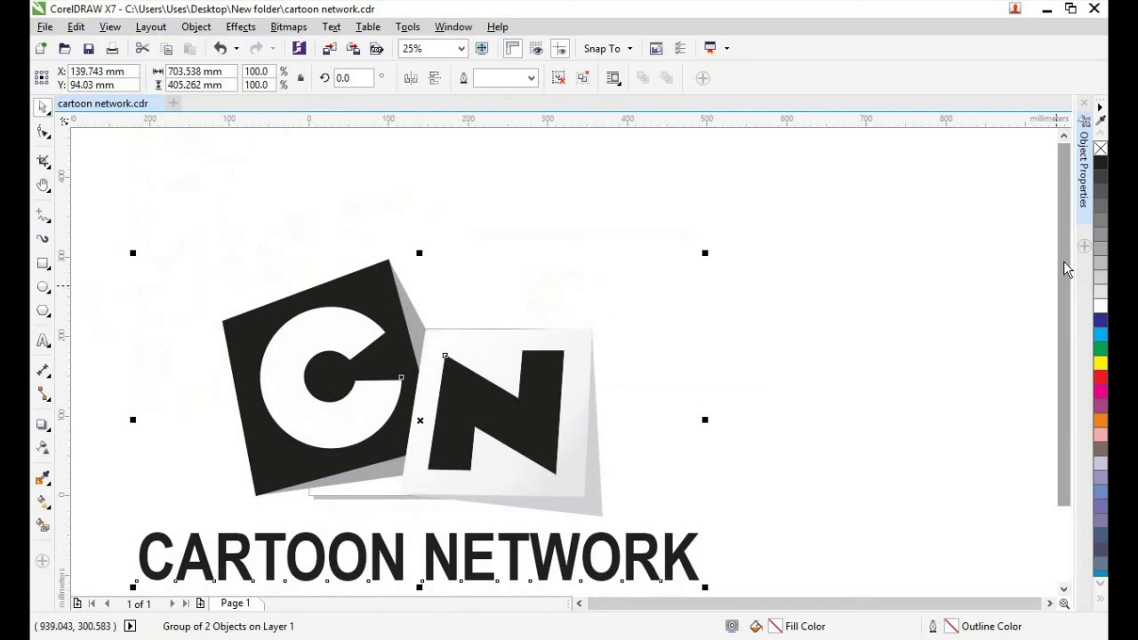
Move the grouped logo off the page to the empty area above it
click(633, 380)
scroll(633, 379, down, 2)
click(566, 418)
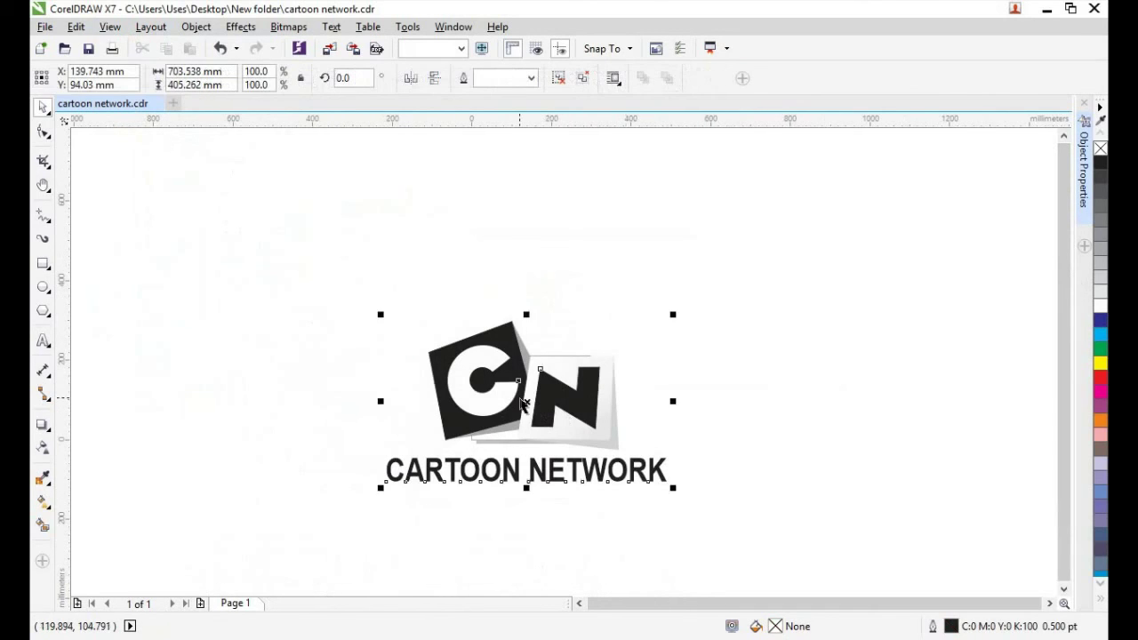
drag(526, 404, 586, 229)
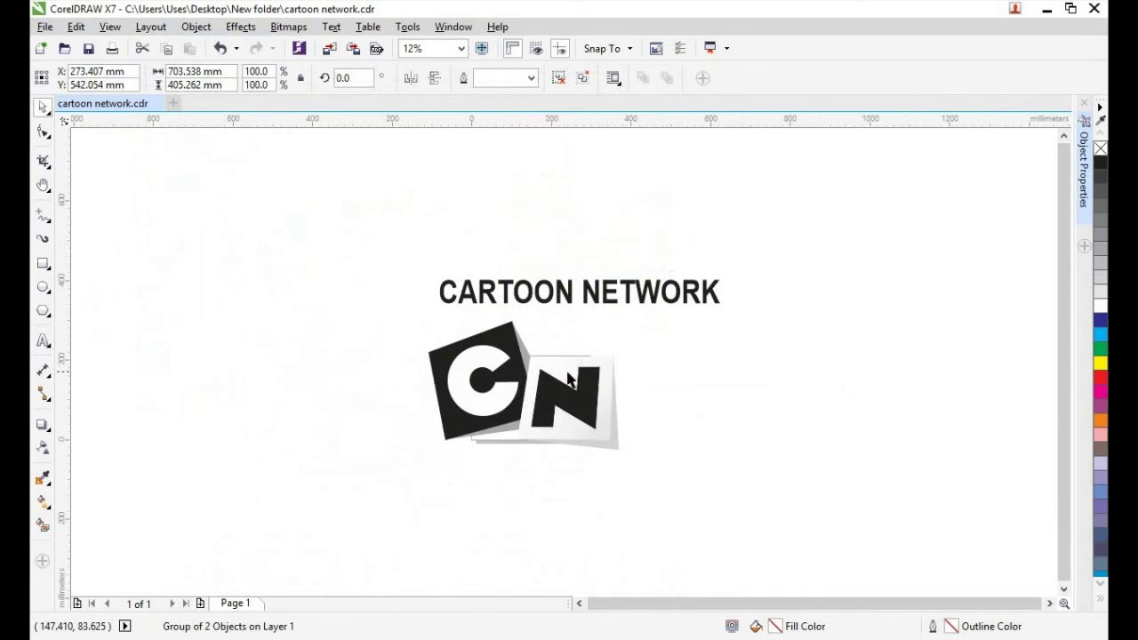
click(463, 374)
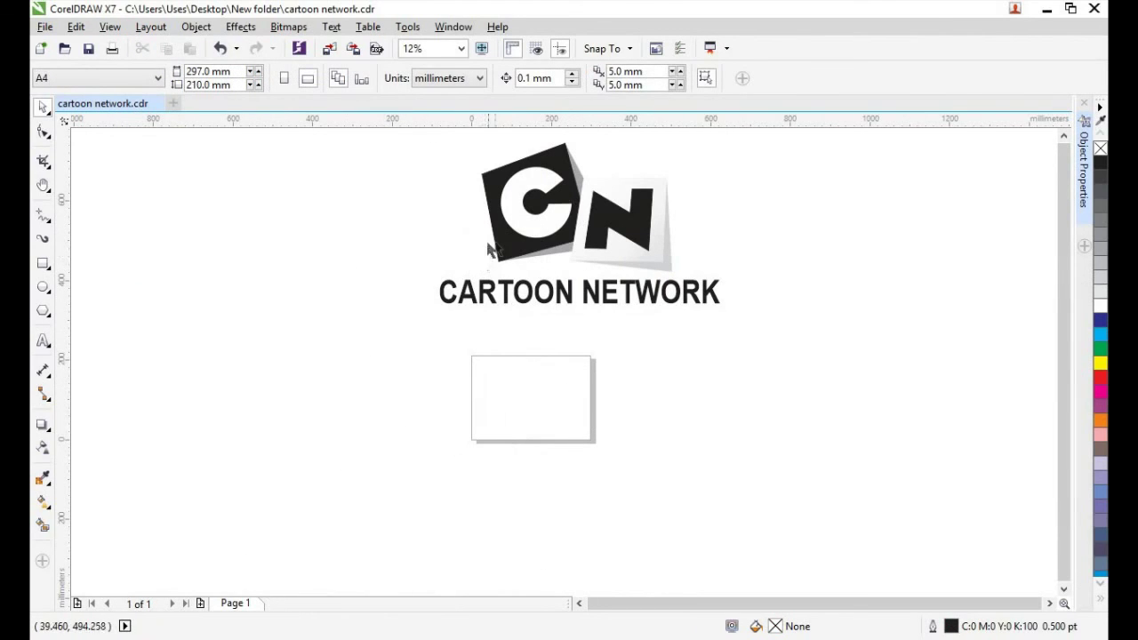
Resize the grouped logo to 280 mm wide by 200 mm high and centre it on the page
click(536, 229)
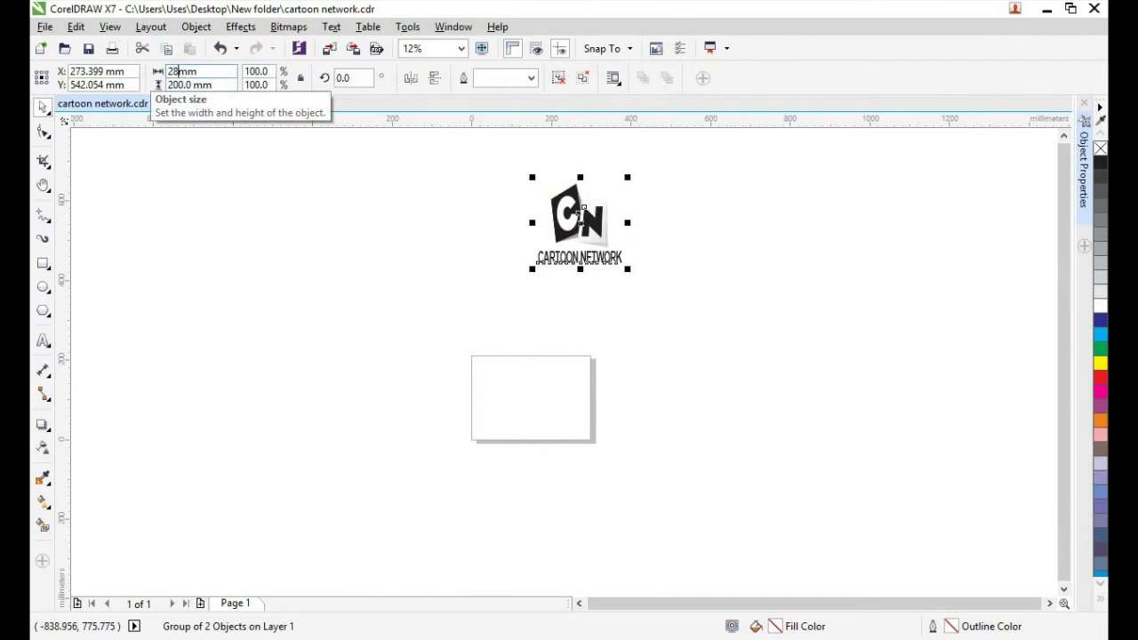
text(0)
key(Return)
drag(583, 225, 582, 225)
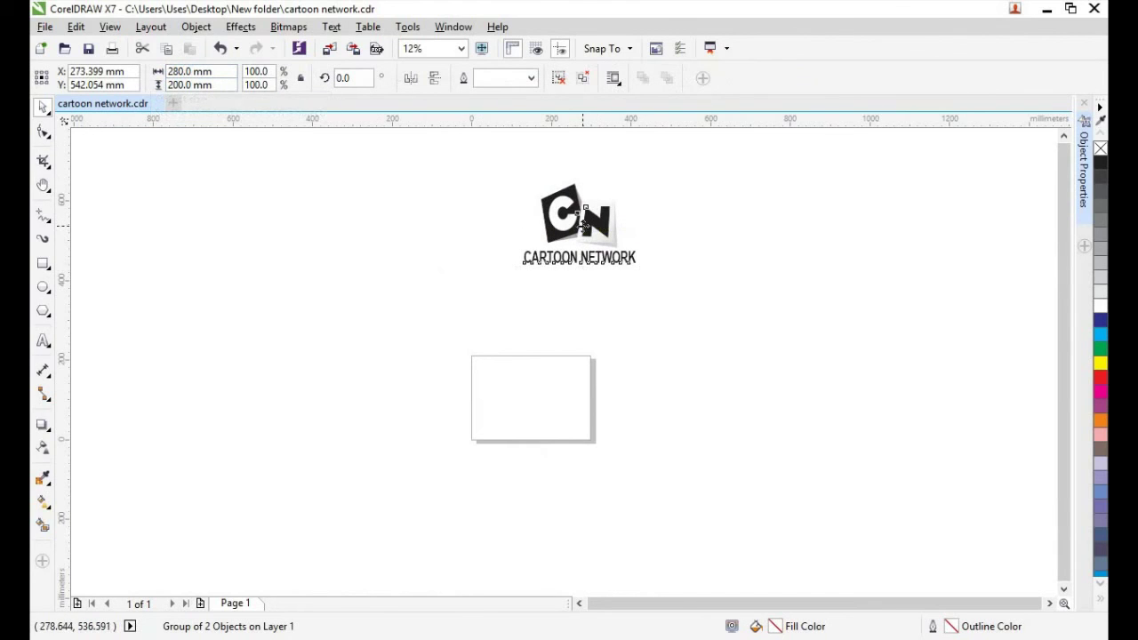
key(p)
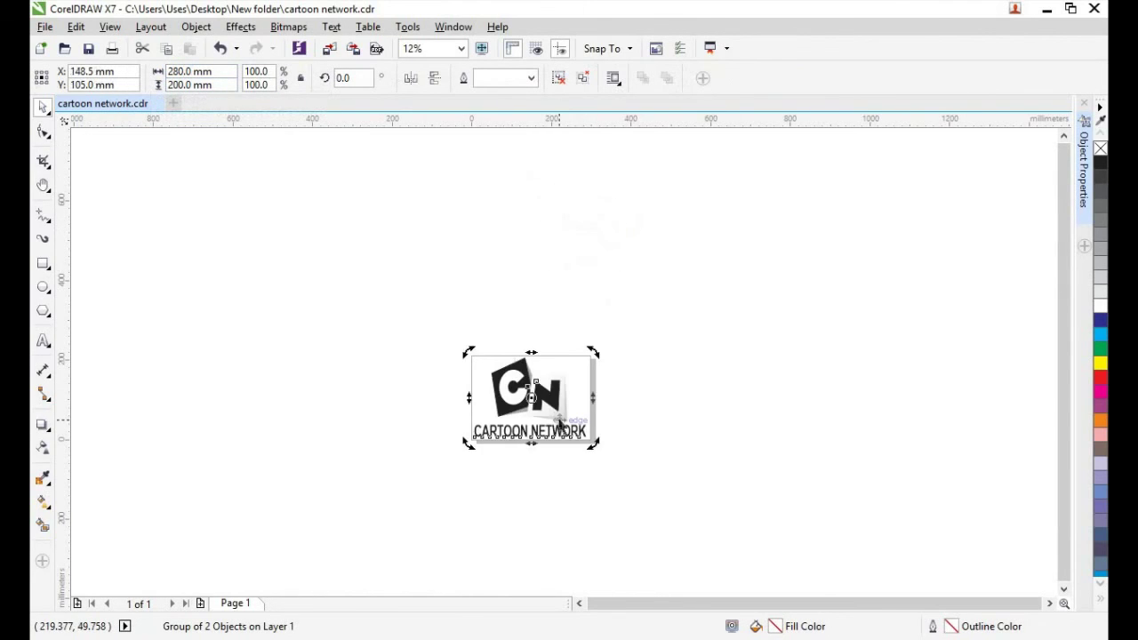
click(753, 409)
scroll(538, 418, up, 2)
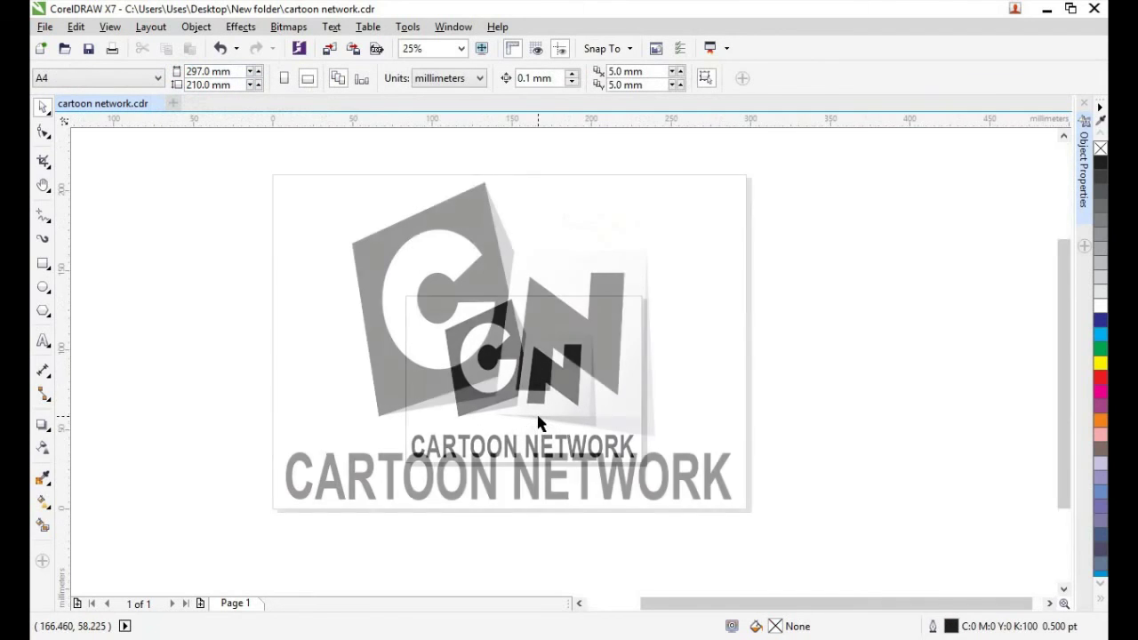
drag(791, 604, 761, 610)
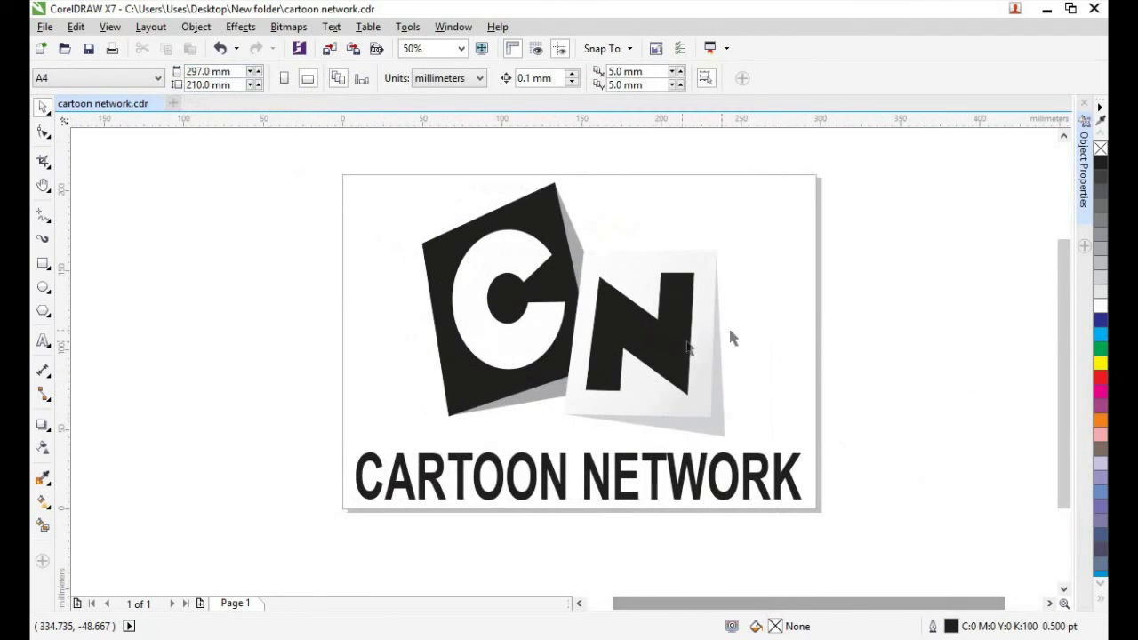
click(650, 351)
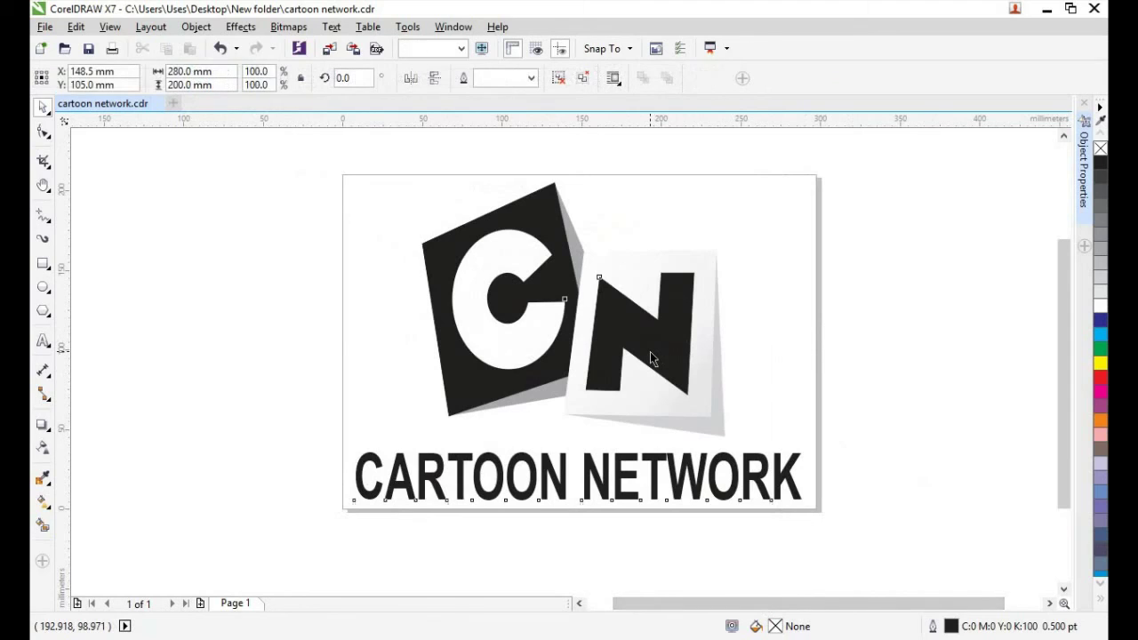
click(200, 370)
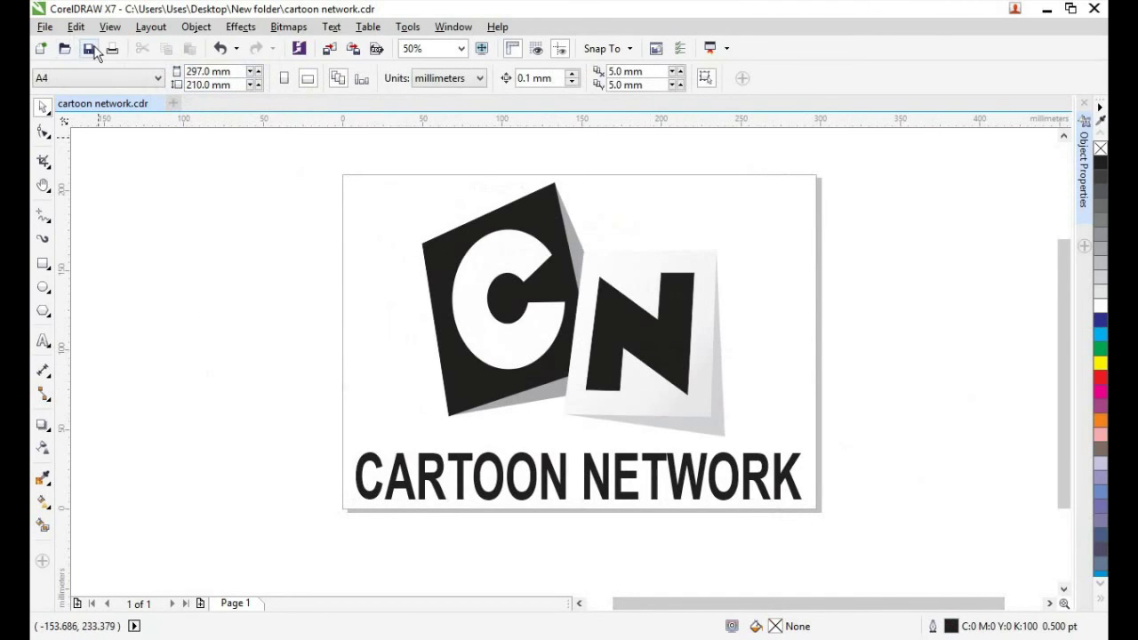